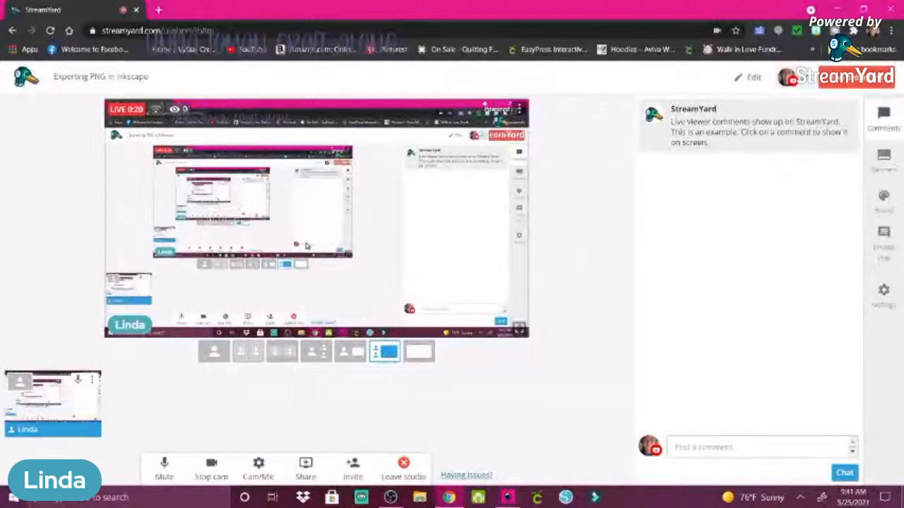
Review the stream source's options and the available camera resolutions in the broadcast's camera settings.
click(519, 110)
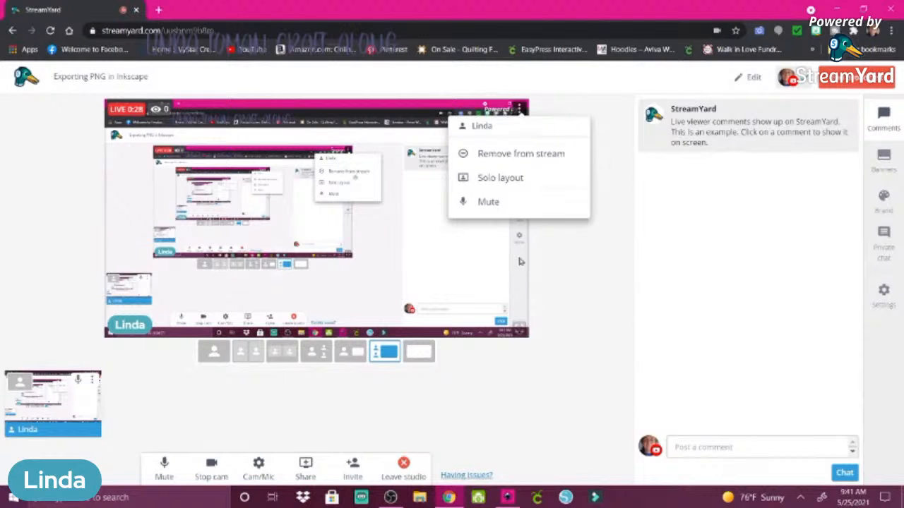
click(529, 281)
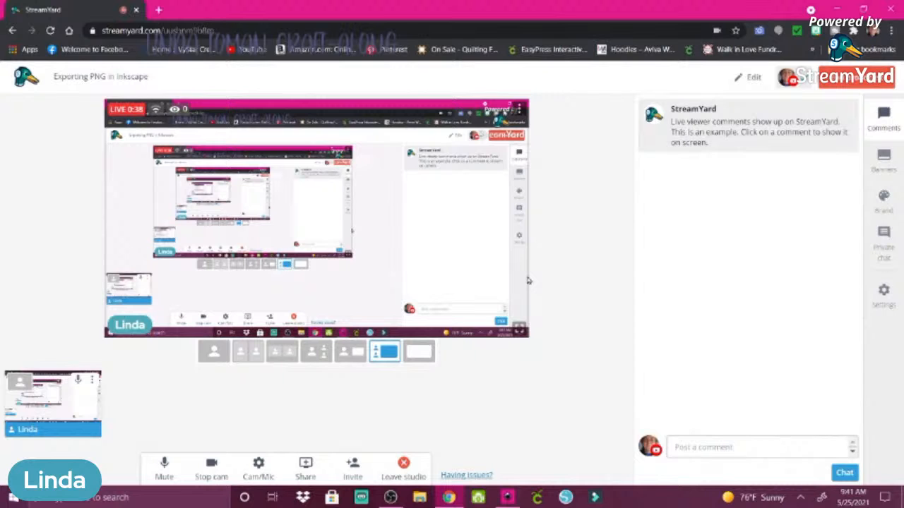
click(258, 466)
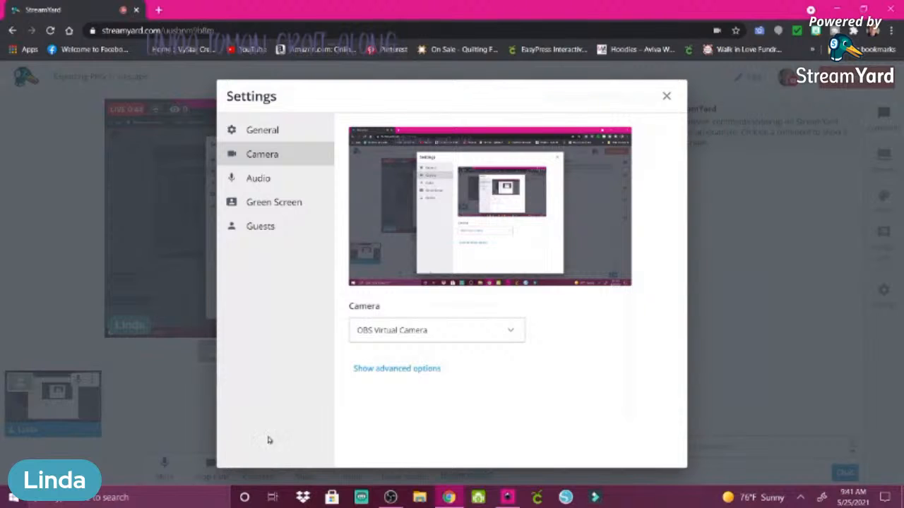
click(408, 370)
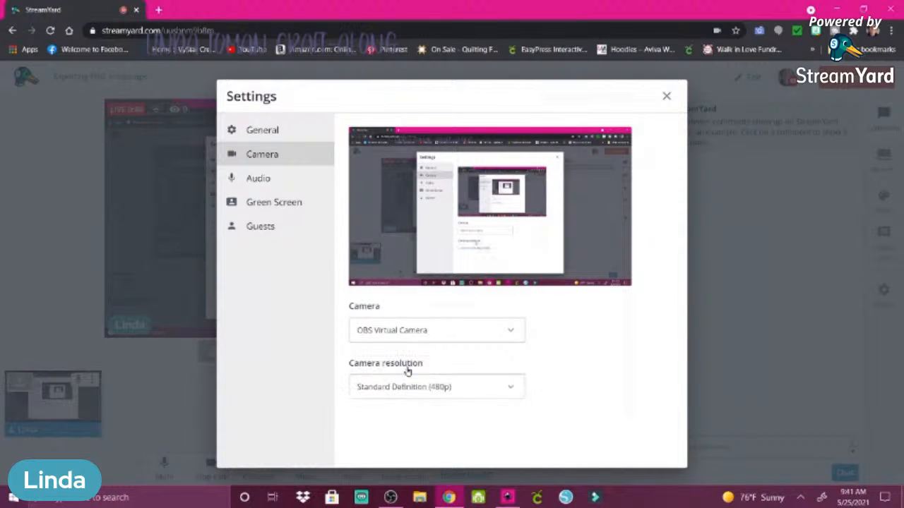
click(509, 387)
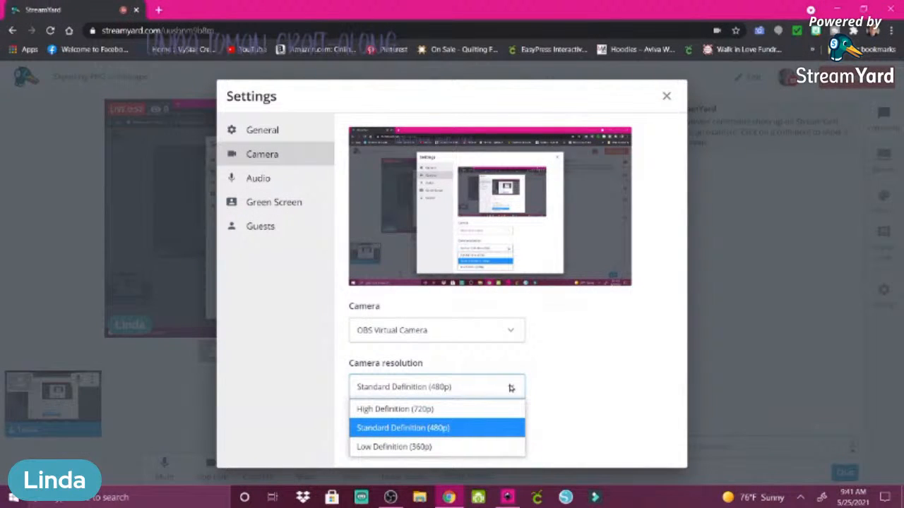
click(511, 388)
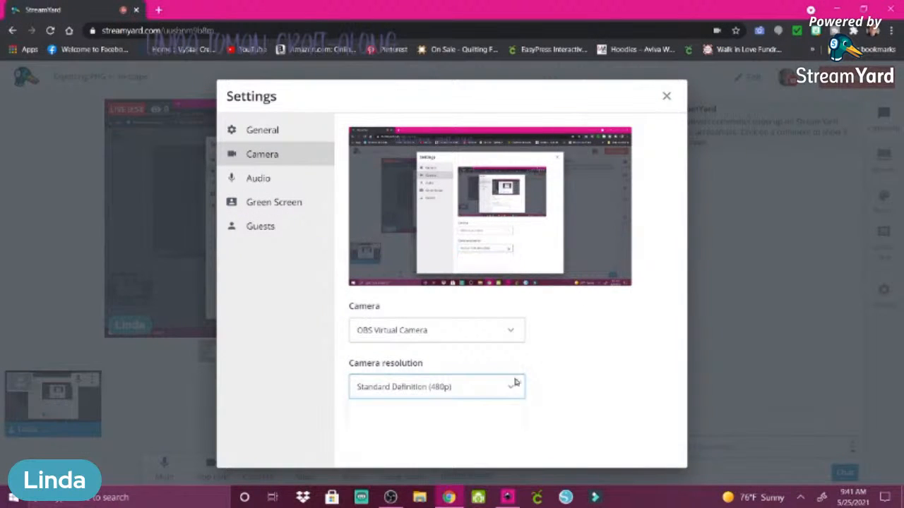
click(663, 97)
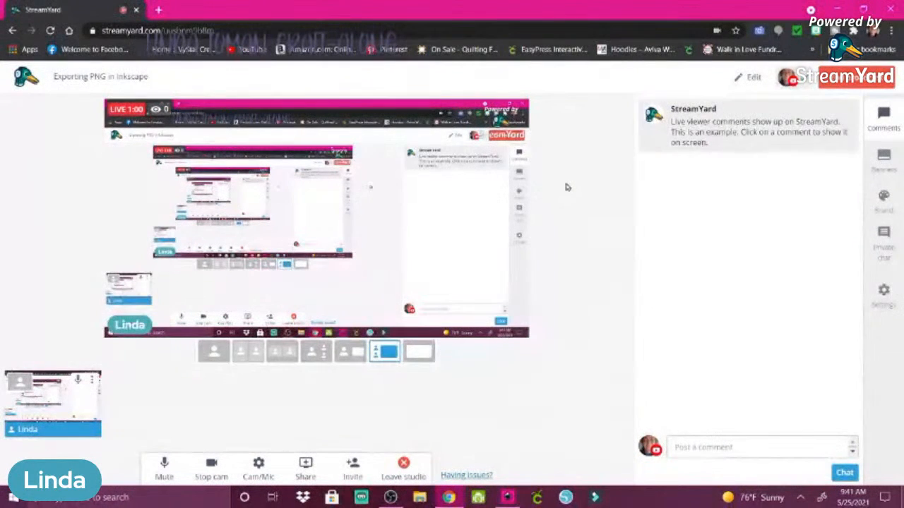
click(834, 11)
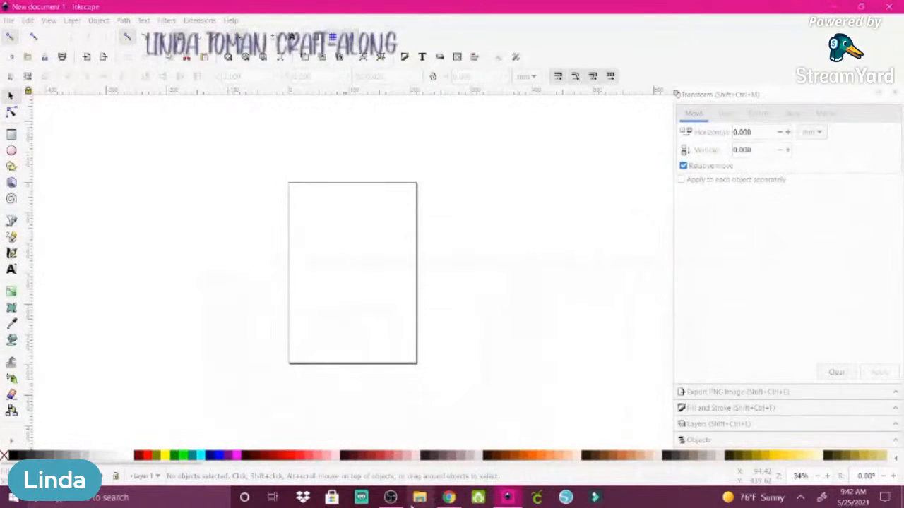
click(391, 497)
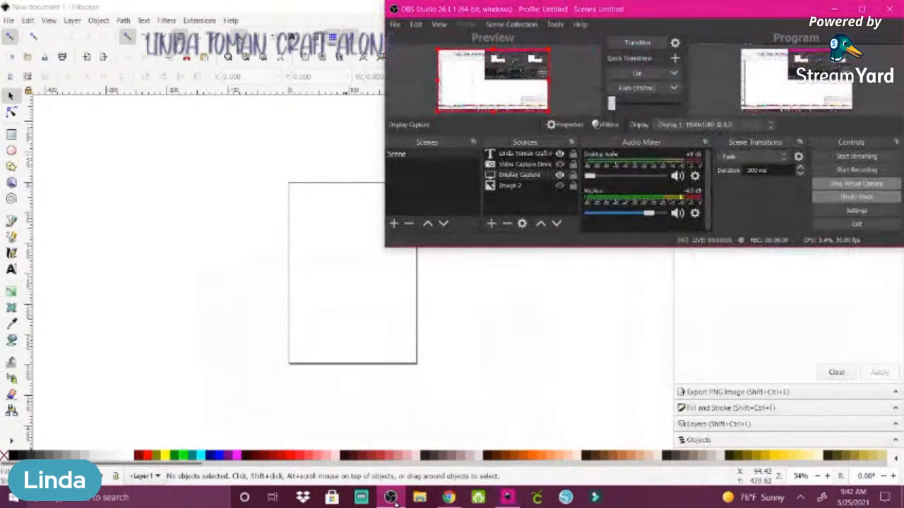
click(392, 498)
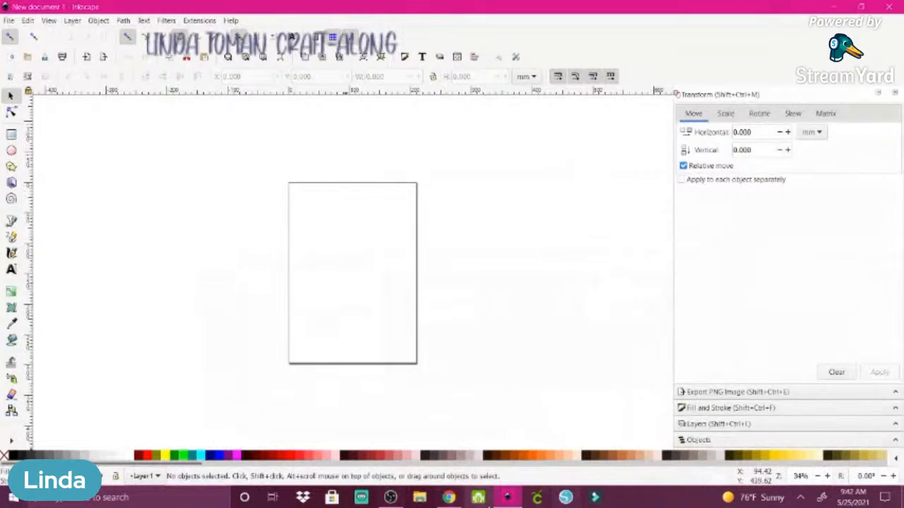
mouse_move(449, 498)
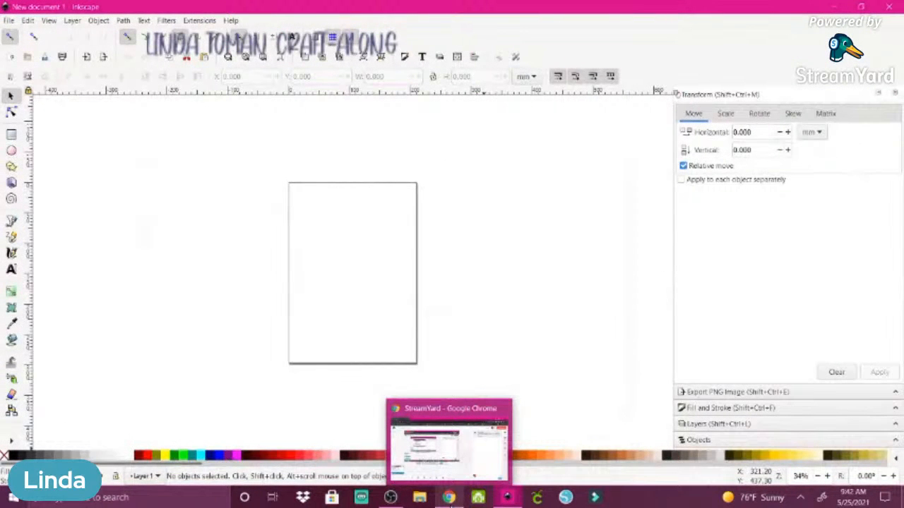
click(449, 497)
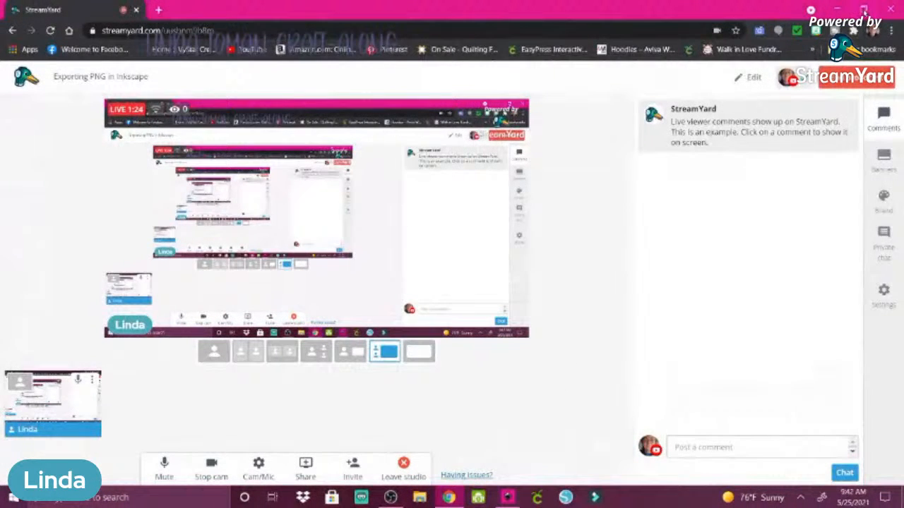
Restore the StreamYard browser window to a smaller size and snap it side by side with the Inkscape window.
click(863, 10)
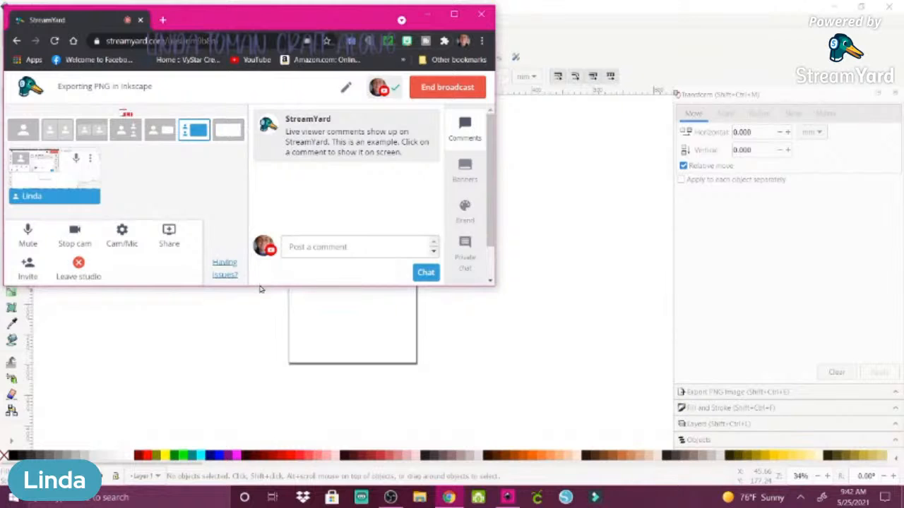
drag(259, 288, 255, 484)
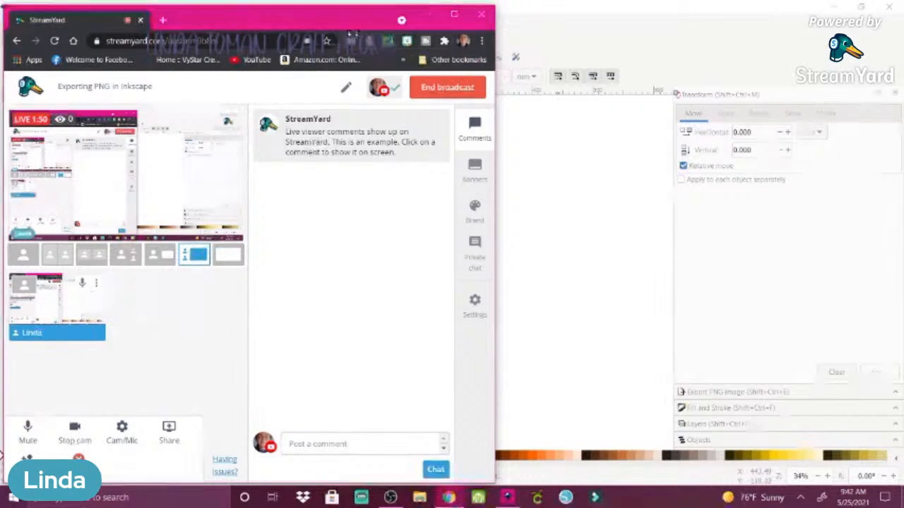
drag(302, 20, 7, 31)
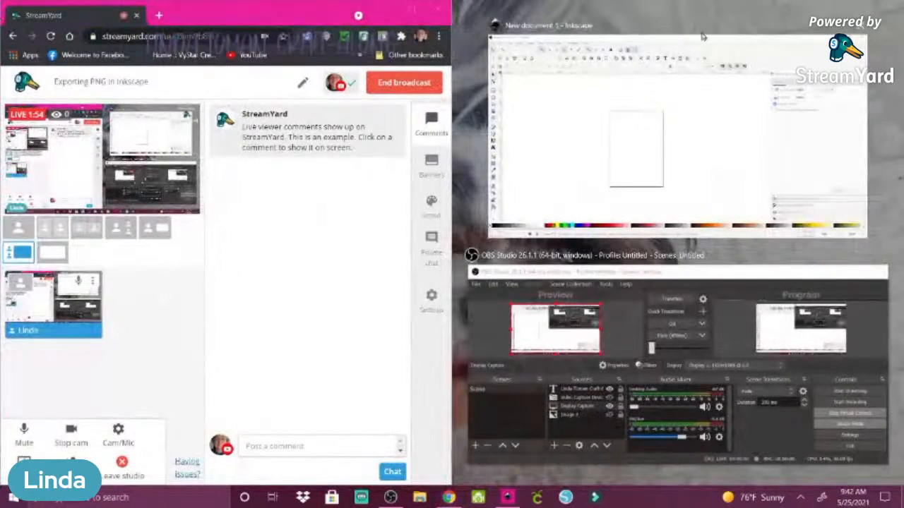
click(697, 46)
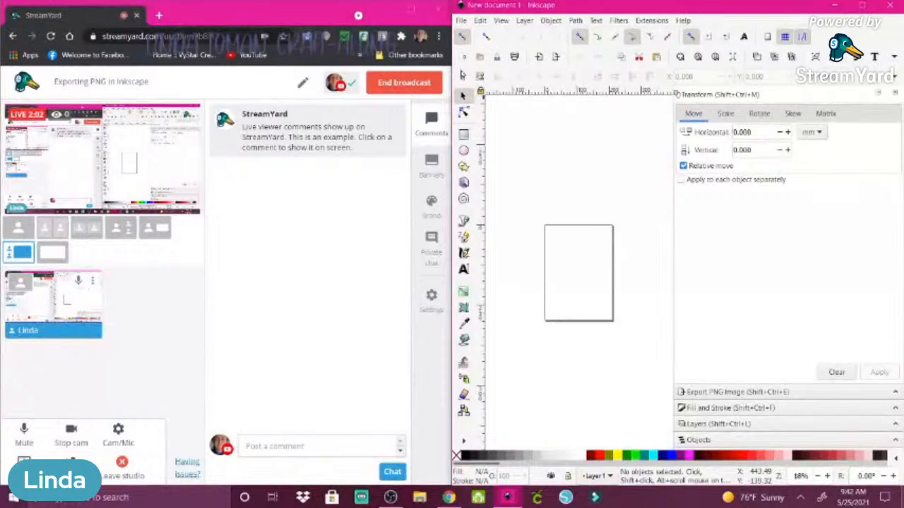
Widen the Inkscape window over the browser window so that only a narrow strip of the broadcast remains uncovered.
drag(452, 75, 243, 71)
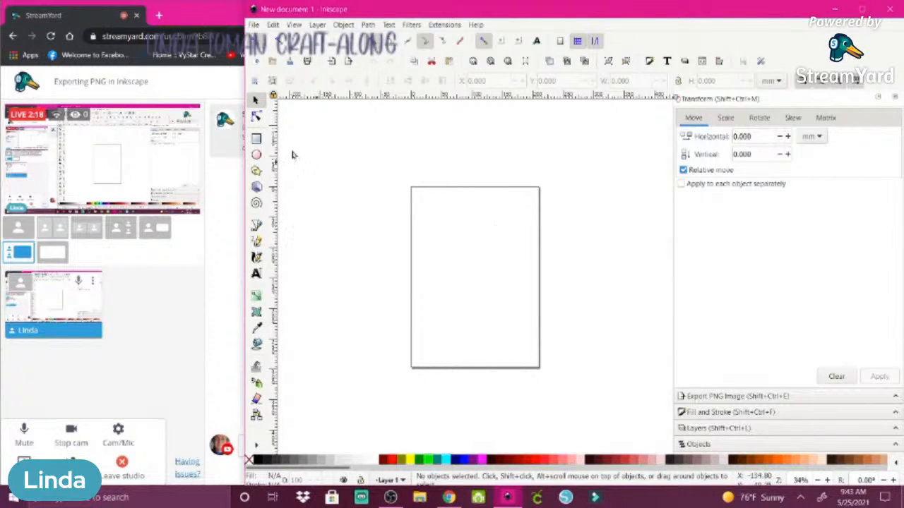
drag(243, 127, 162, 132)
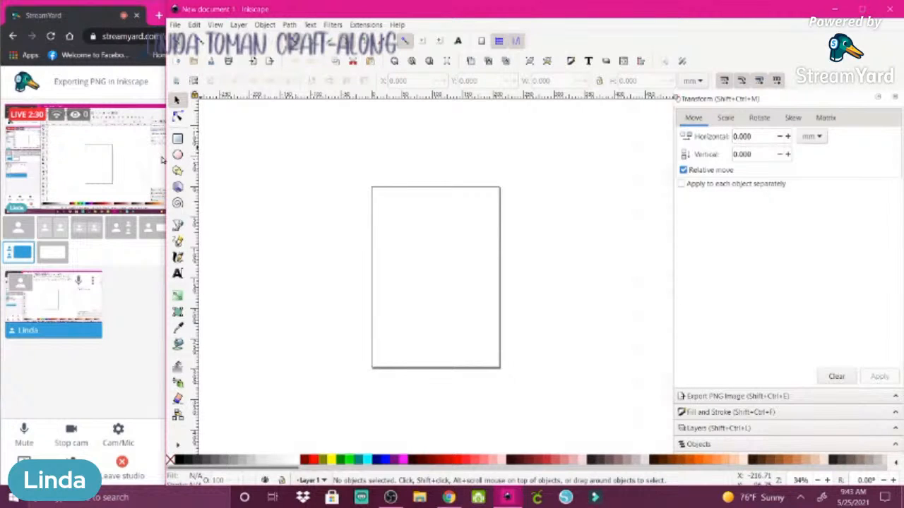
drag(165, 154, 59, 172)
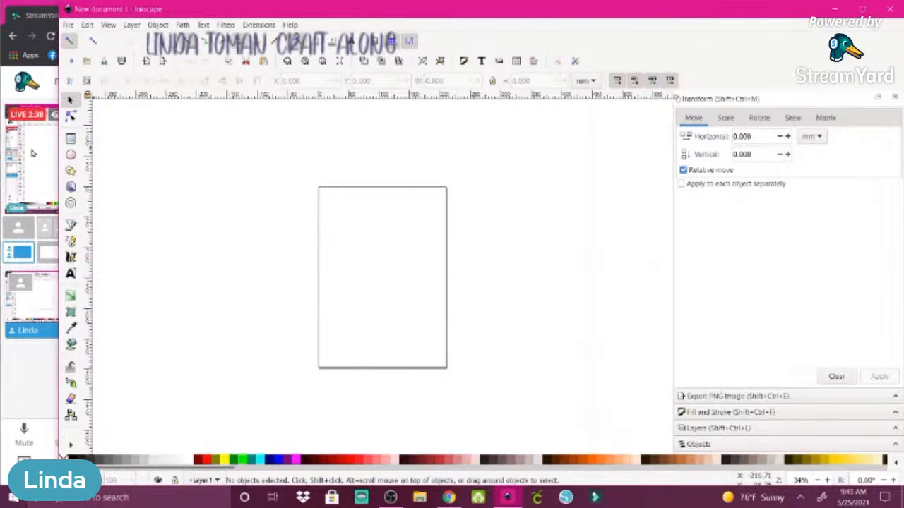
Narrow the StreamYard window to about a third of the screen and resize the Inkscape window so the broadcast comments stay uncovered.
mouse_move(52, 118)
click(35, 379)
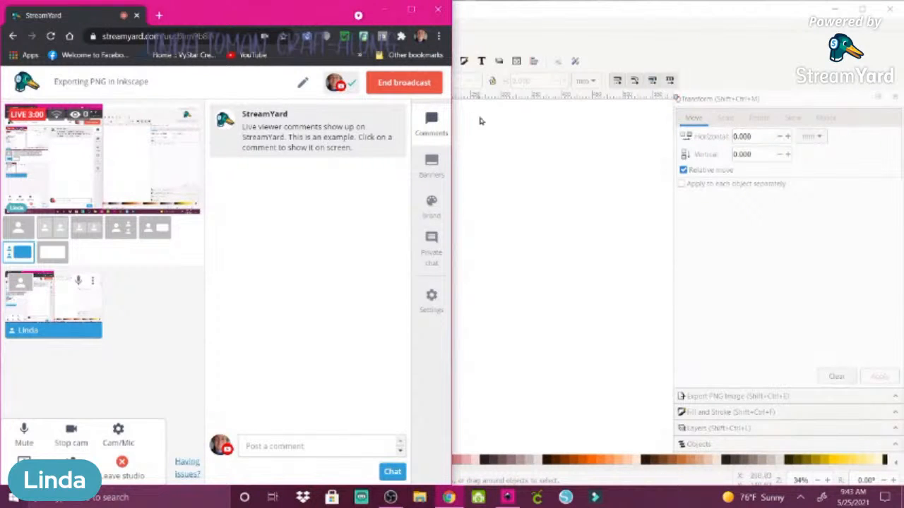
drag(453, 145, 254, 158)
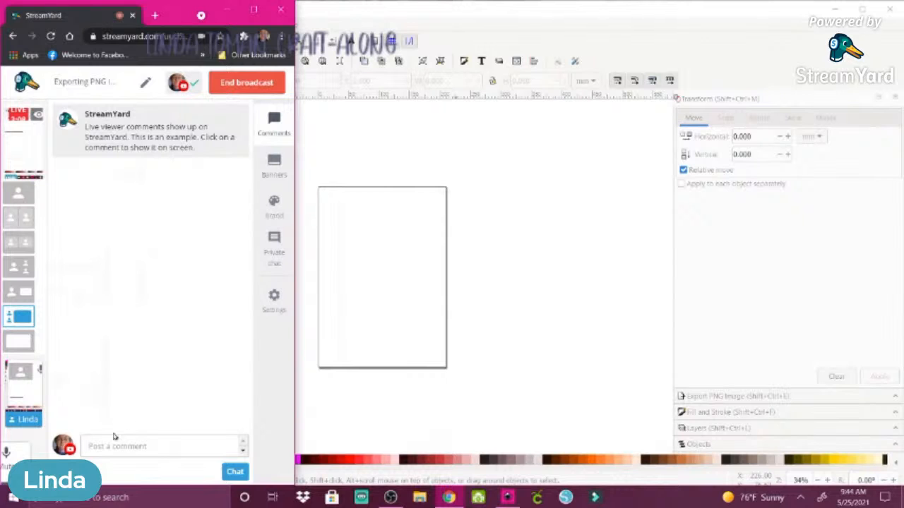
click(403, 129)
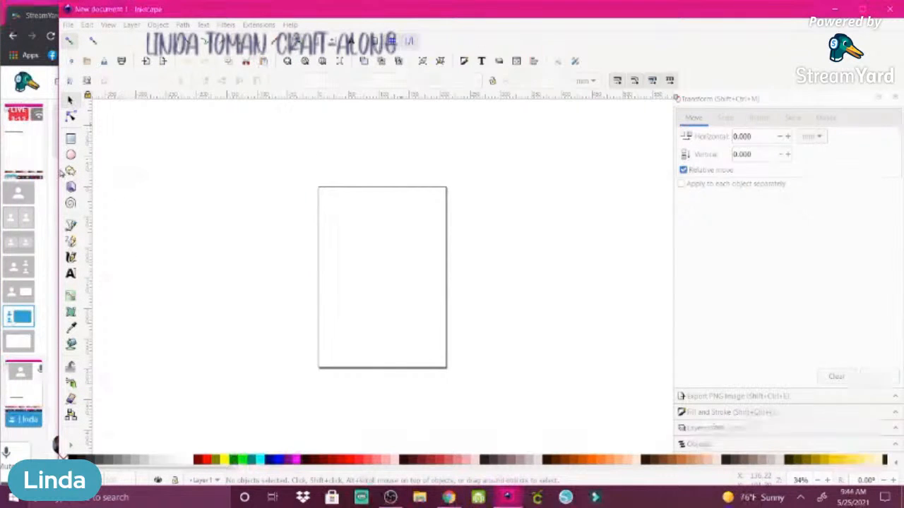
drag(60, 173, 248, 183)
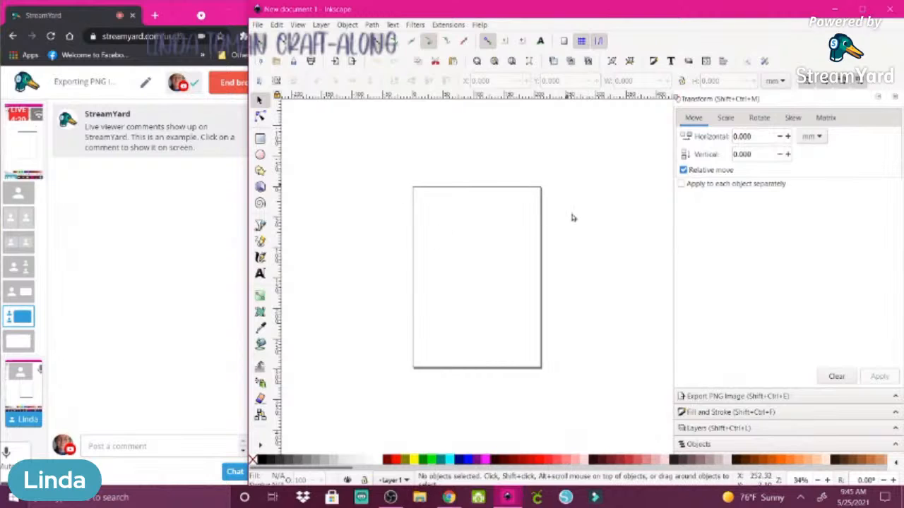
Import the 4thWordCollage SVG from the Design Bundles folder as editable objects in the current file.
click(258, 26)
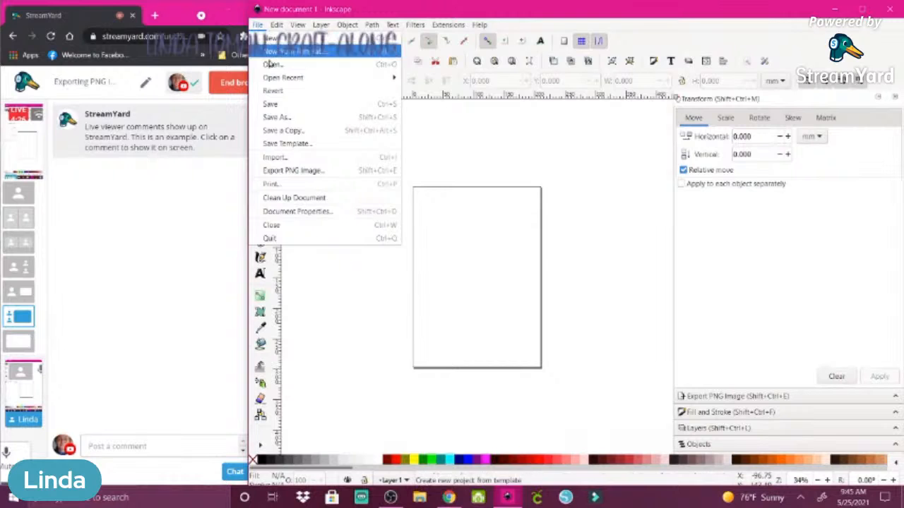
click(281, 157)
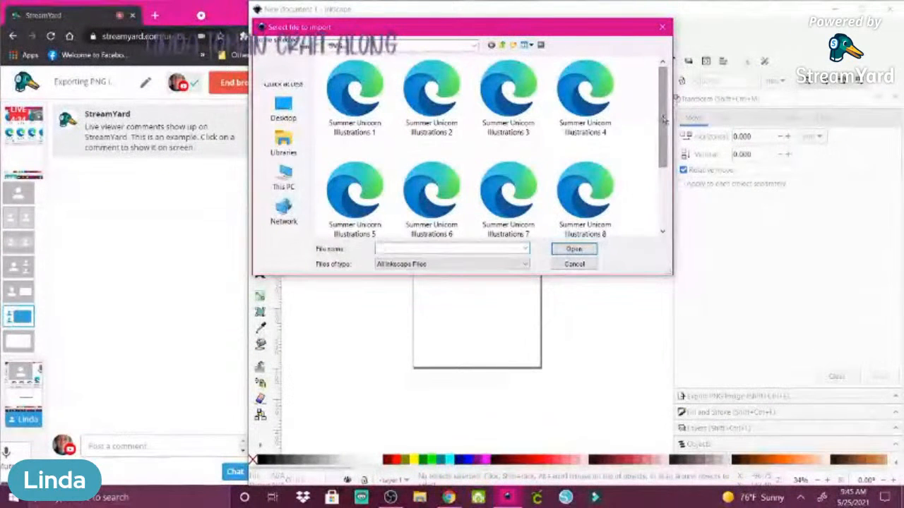
drag(662, 115, 662, 178)
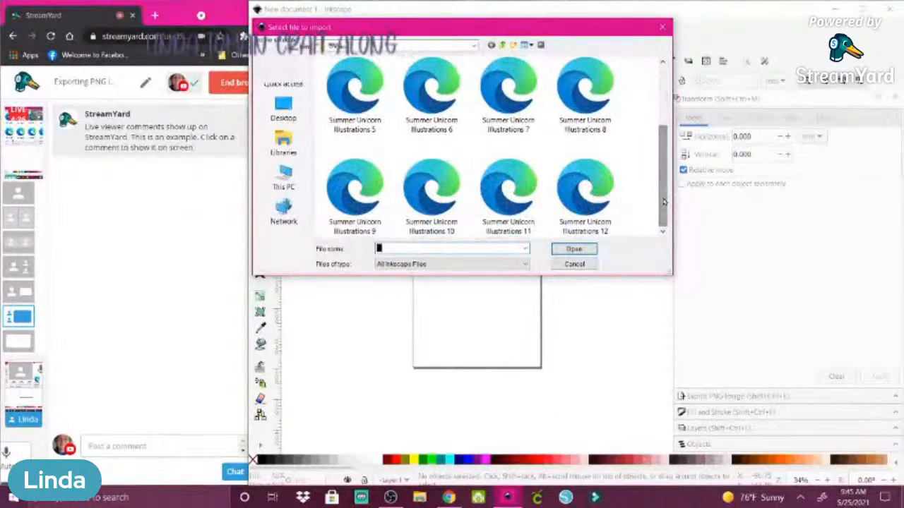
click(474, 46)
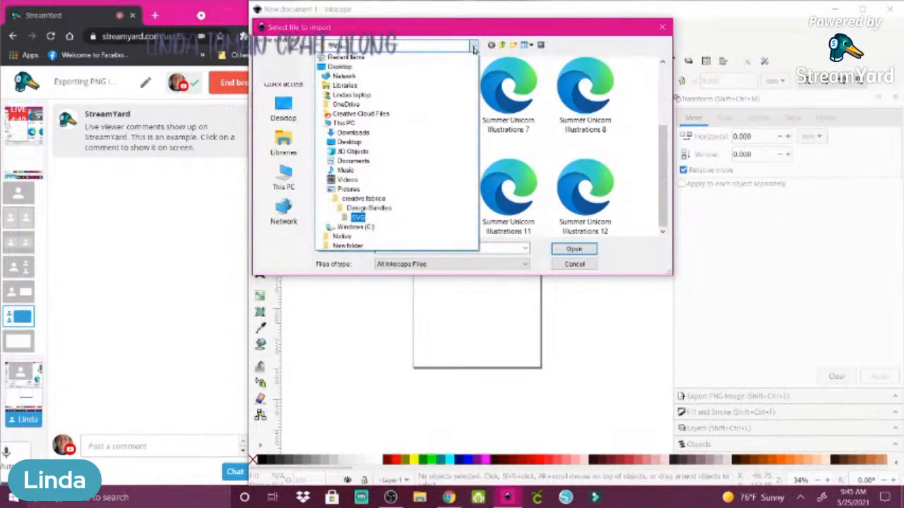
click(377, 209)
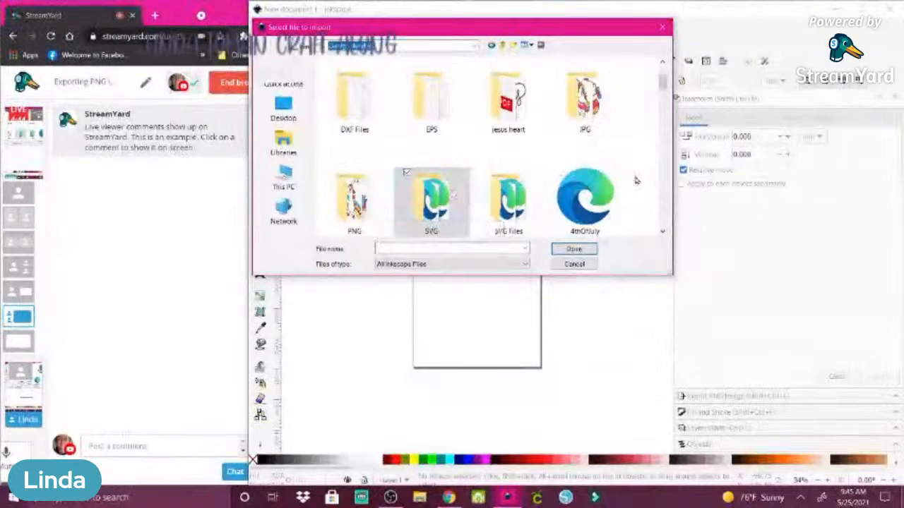
click(663, 234)
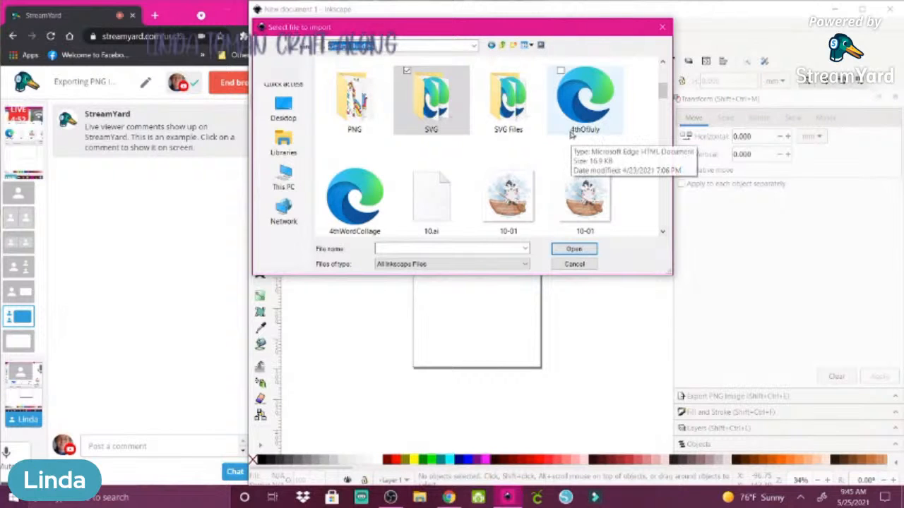
click(335, 203)
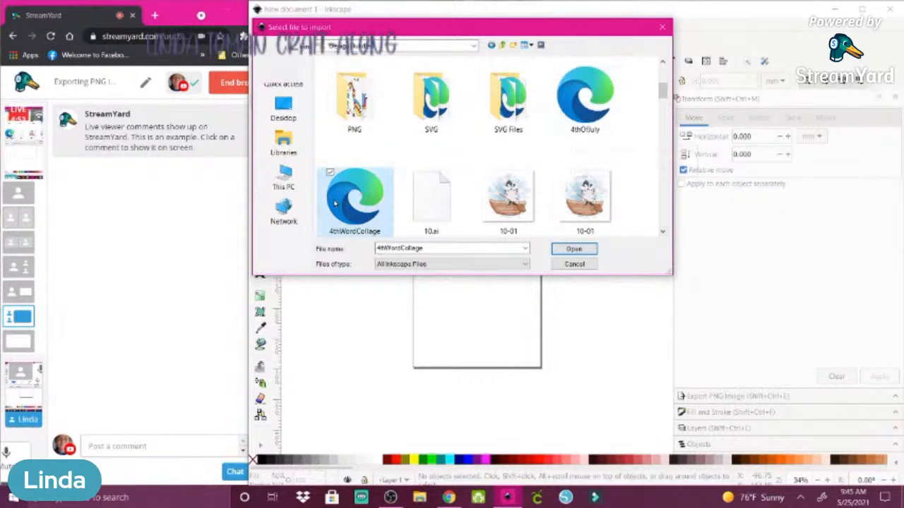
click(573, 250)
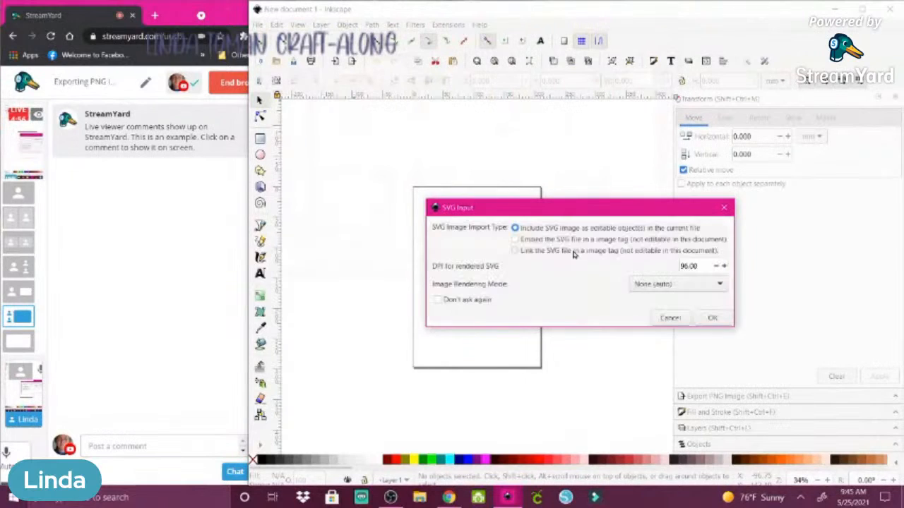
click(713, 320)
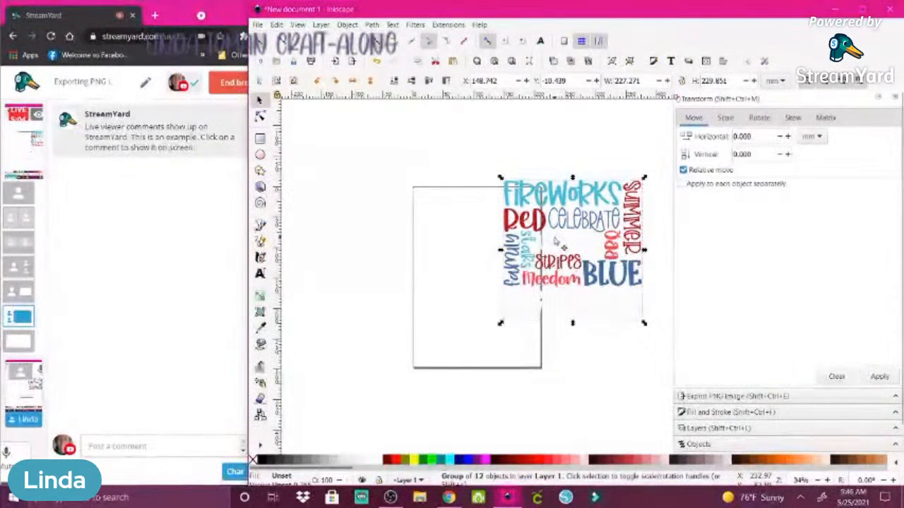
Move the imported word collage onto the page and resize the page to fit the selected collage.
drag(541, 225, 445, 245)
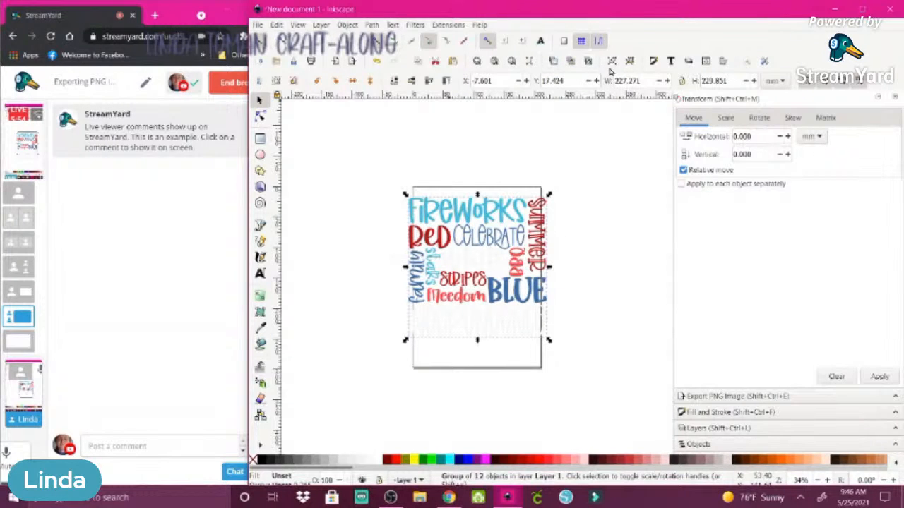
click(277, 25)
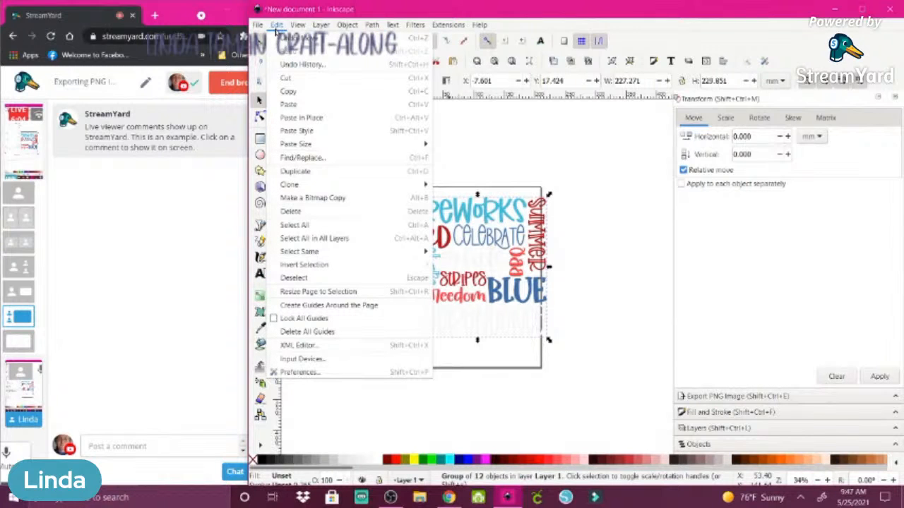
click(318, 292)
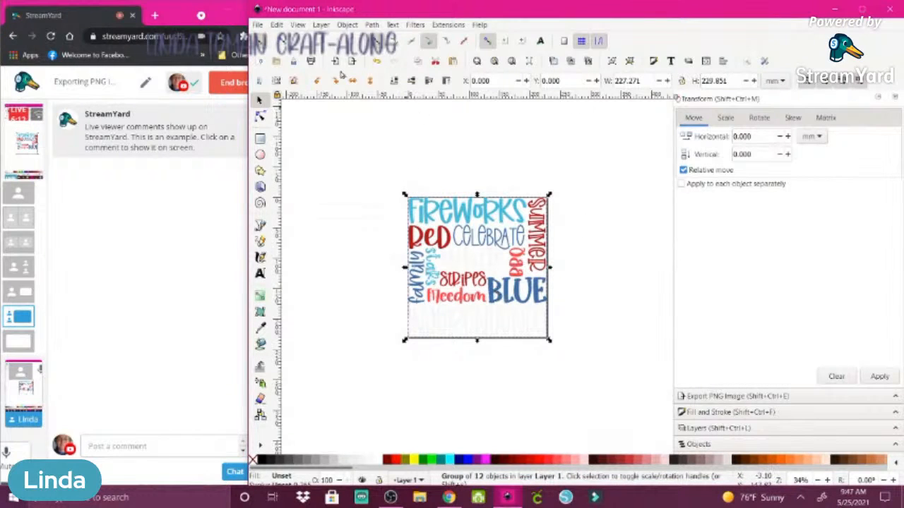
click(275, 25)
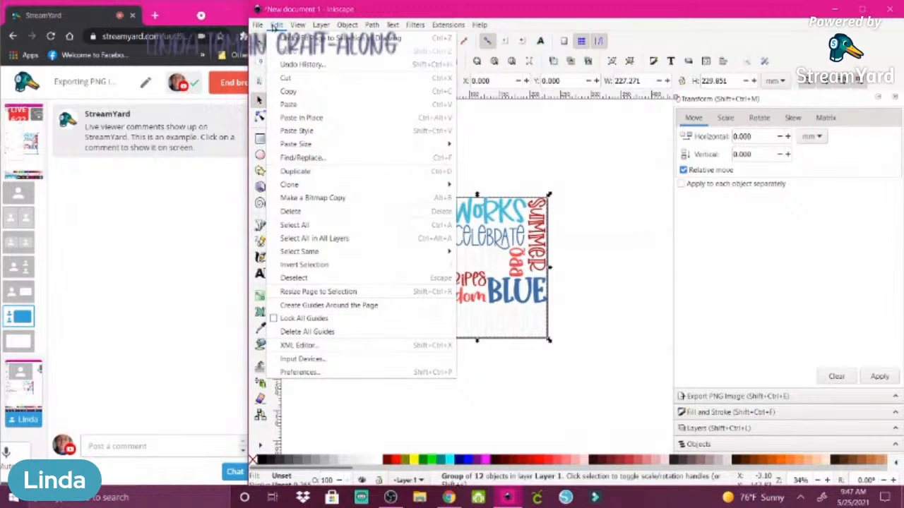
click(275, 27)
click(298, 25)
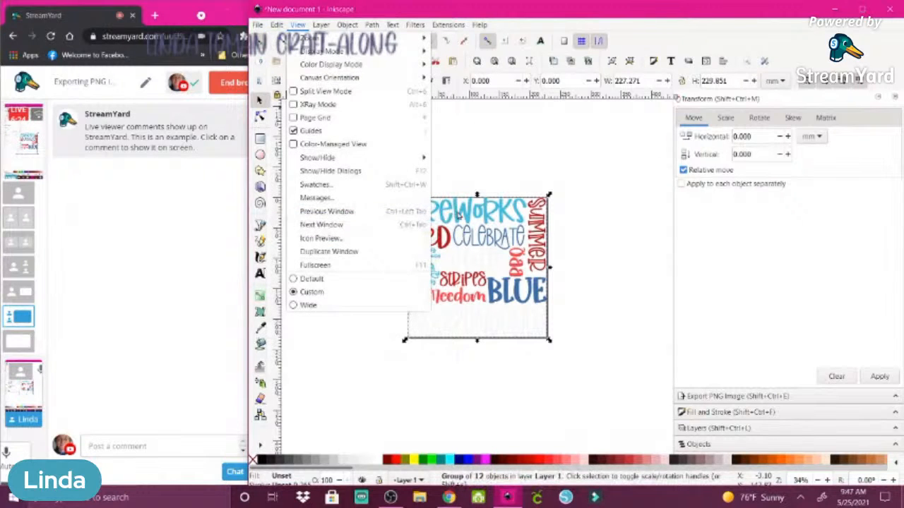
click(457, 215)
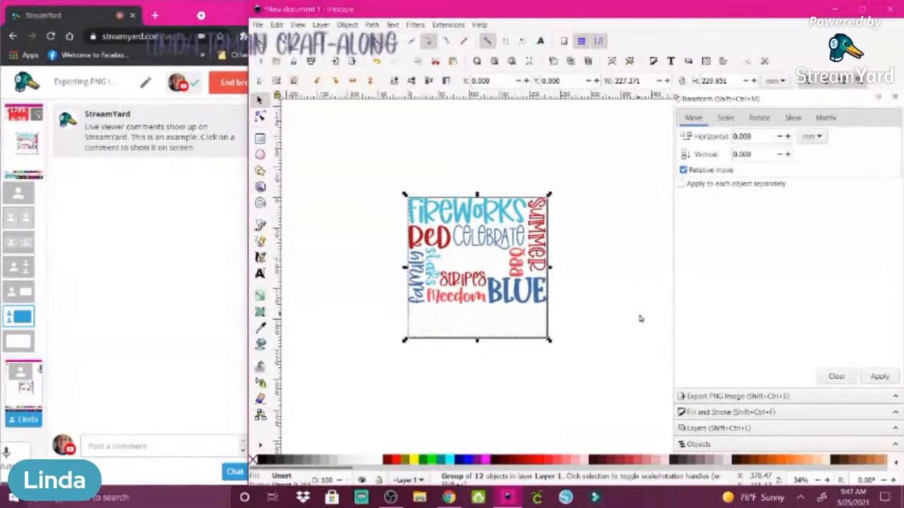
Expand the collage group in the objects list and select several of its paths to examine which word each one holds.
click(689, 445)
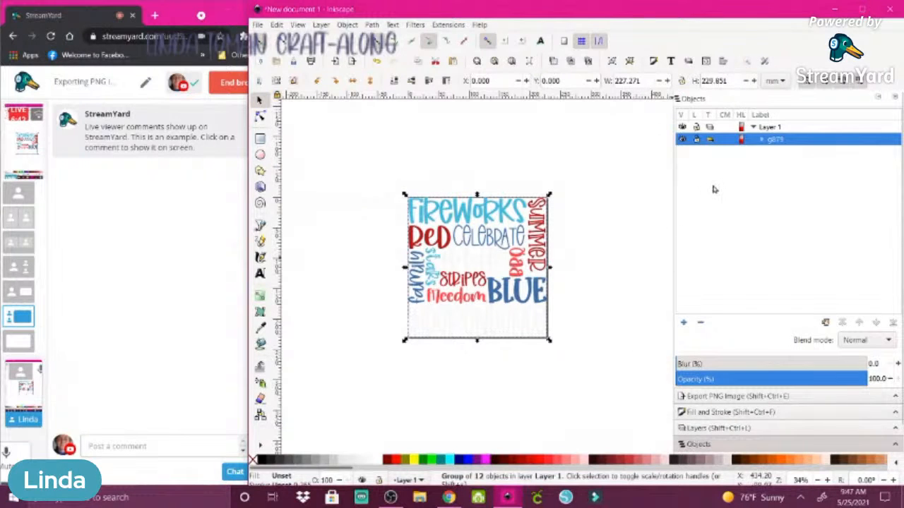
click(761, 140)
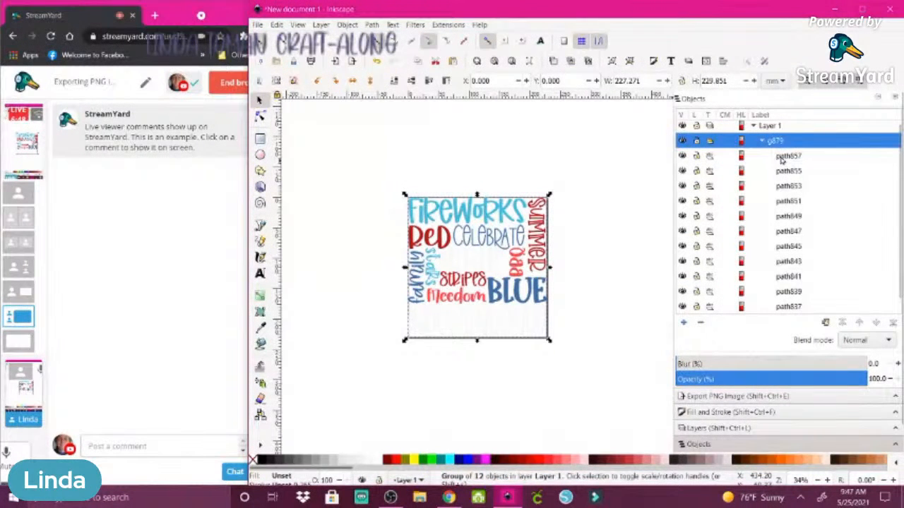
click(783, 159)
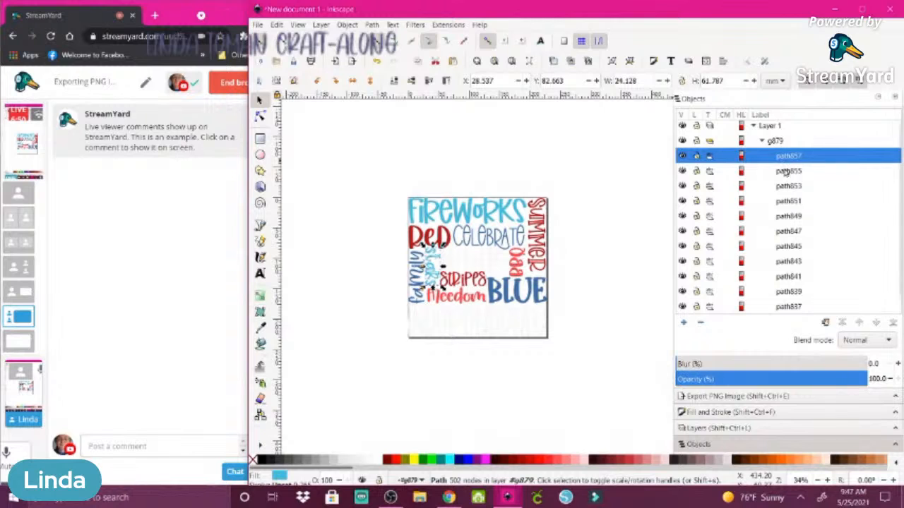
click(786, 173)
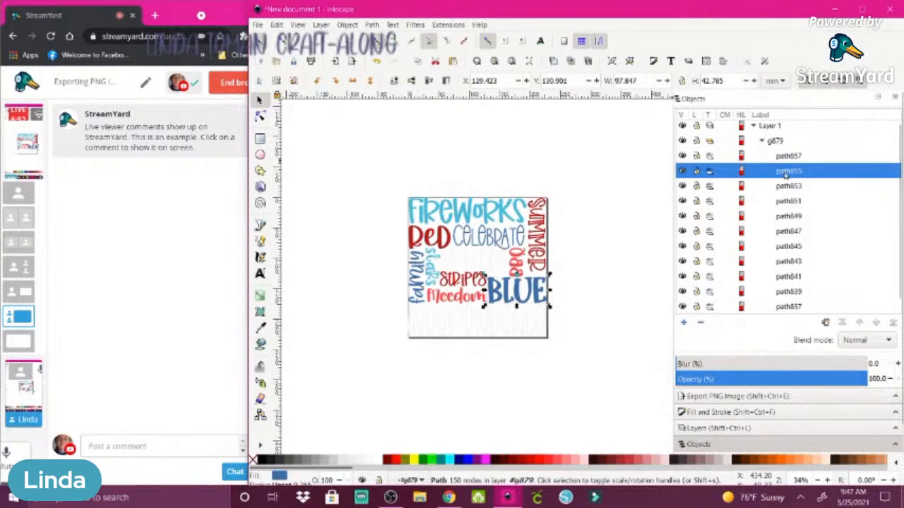
click(784, 186)
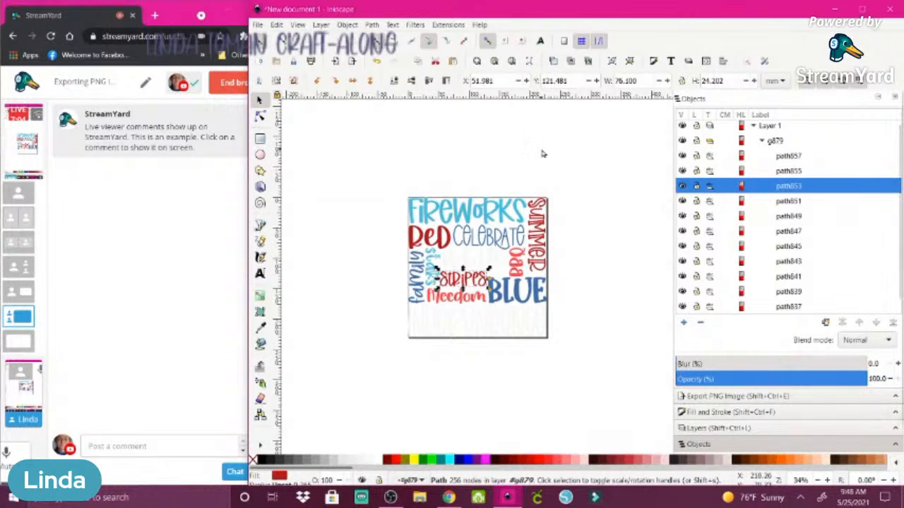
click(496, 62)
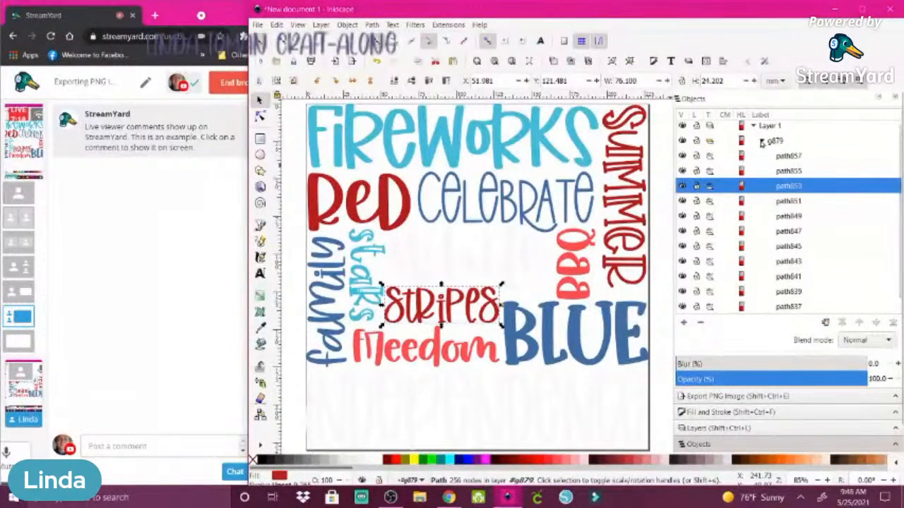
Collapse and re-expand the collage group, and select path851, the pale lettering beneath Celebrate.
click(761, 141)
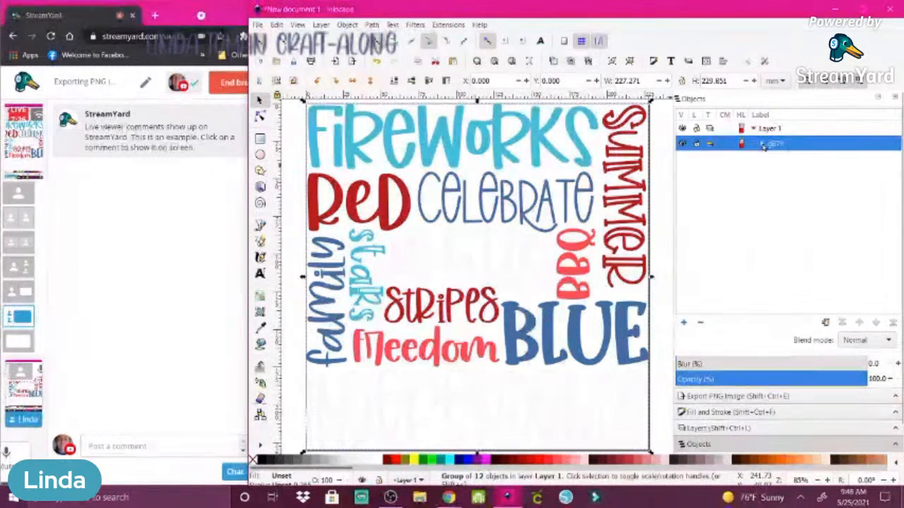
click(762, 144)
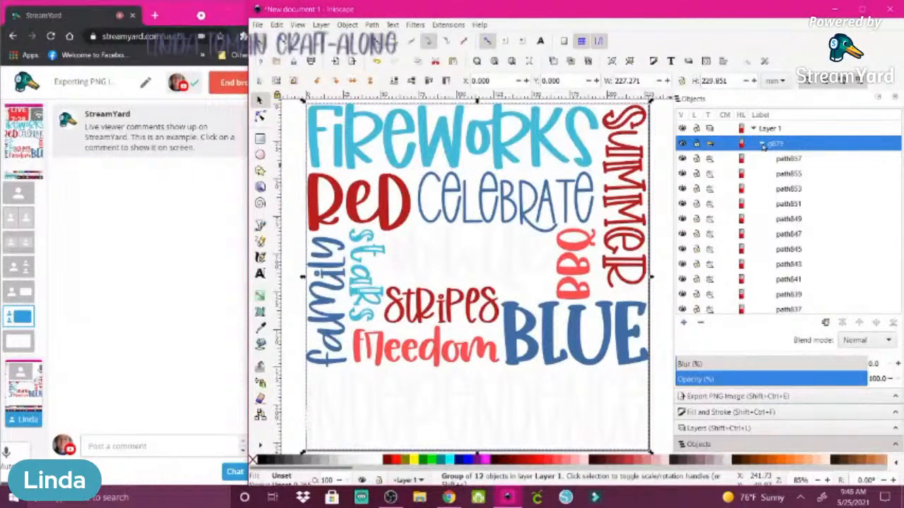
click(783, 205)
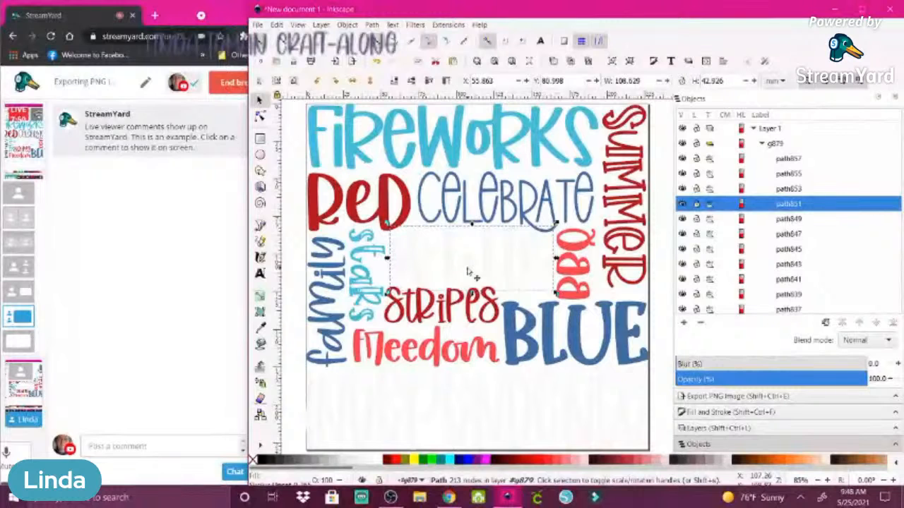
Shift the pale lettering beneath Celebrate slightly on the canvas and undo the move.
mouse_move(456, 273)
mouse_down()
mouse_move(442, 272)
mouse_move(466, 270)
mouse_move(458, 272)
mouse_up()
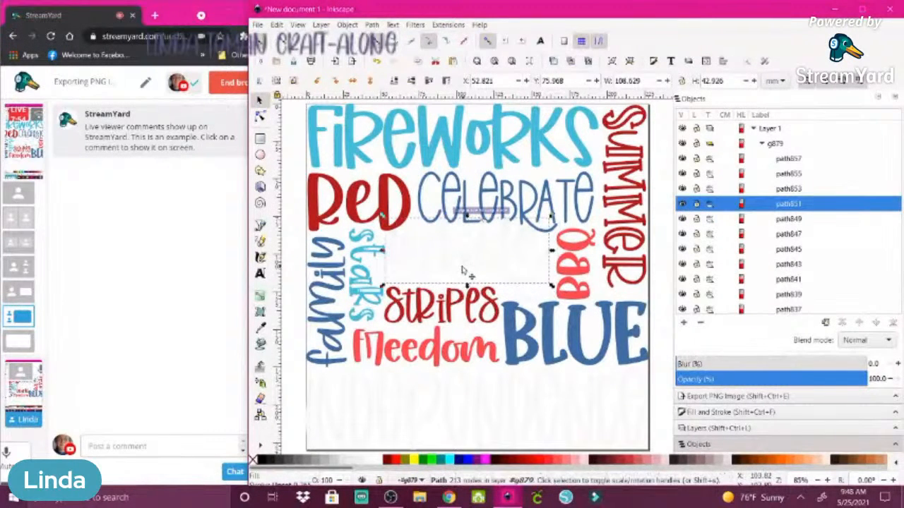
click(277, 25)
click(299, 65)
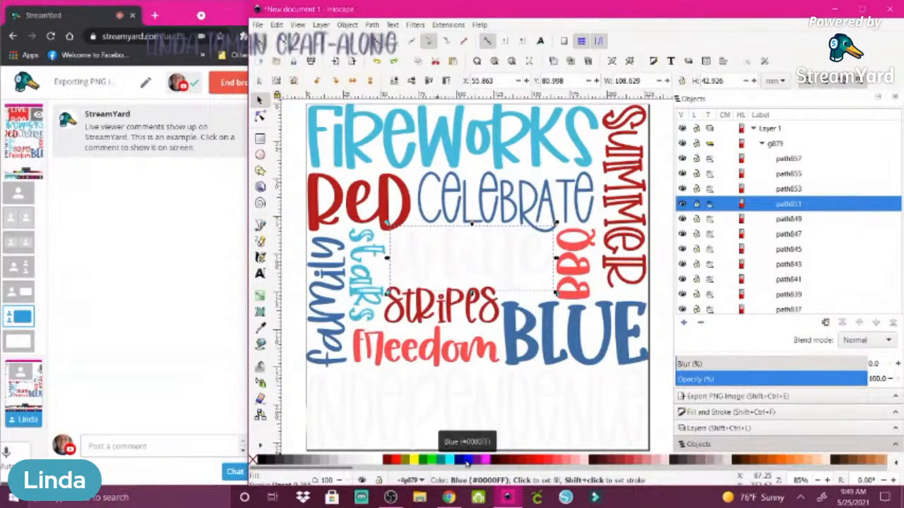
Fill the pale words "white" and "Independence" with the grey colour #C8B7B7.
click(716, 462)
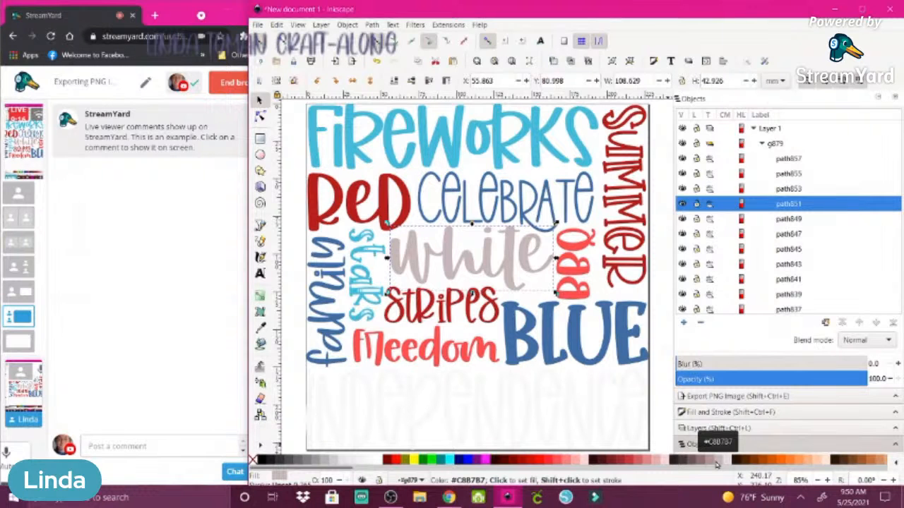
click(791, 309)
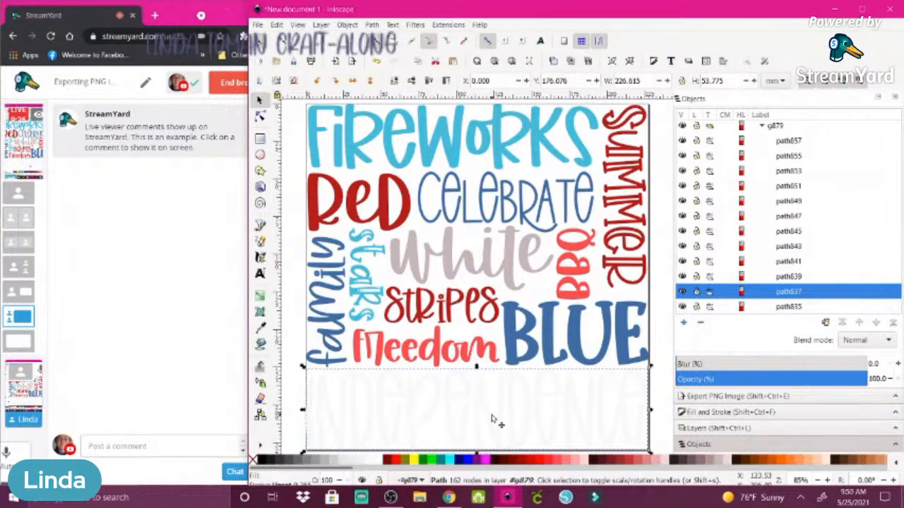
click(719, 462)
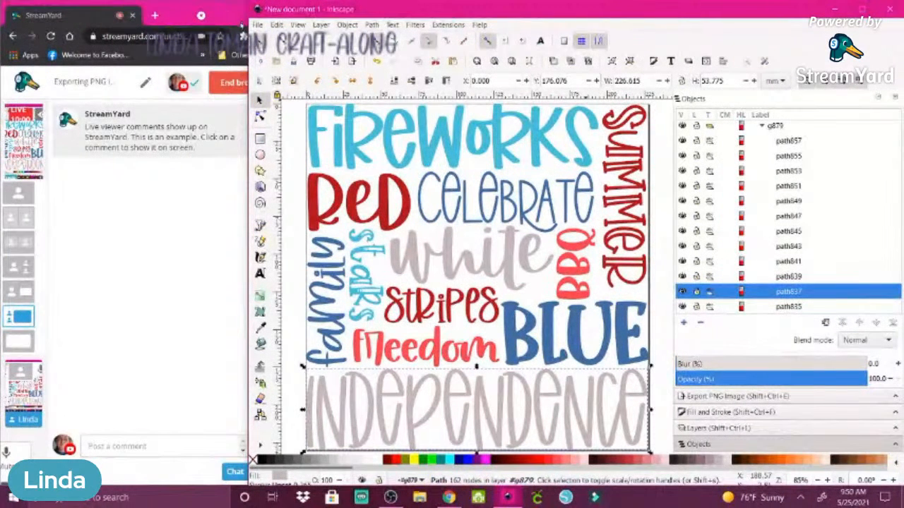
Open the PNG export settings and rename the output file to 4thwordcollage.png.
click(258, 26)
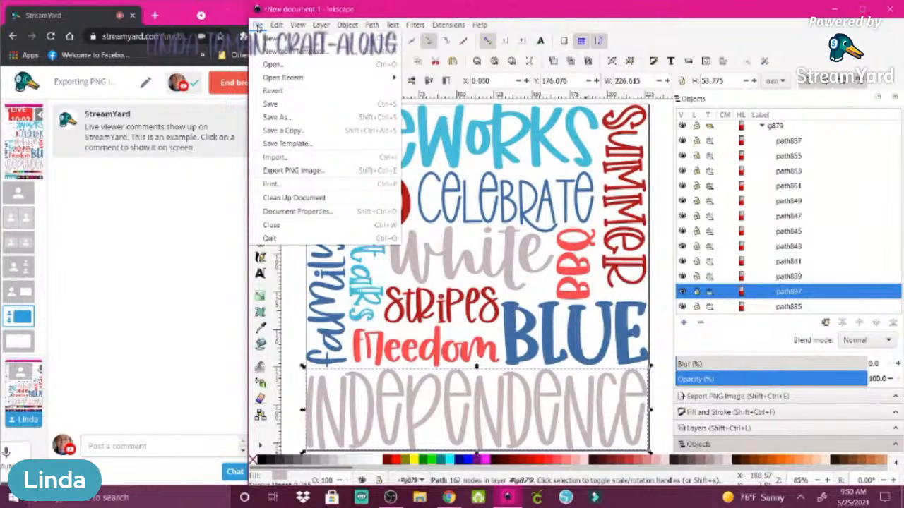
click(275, 173)
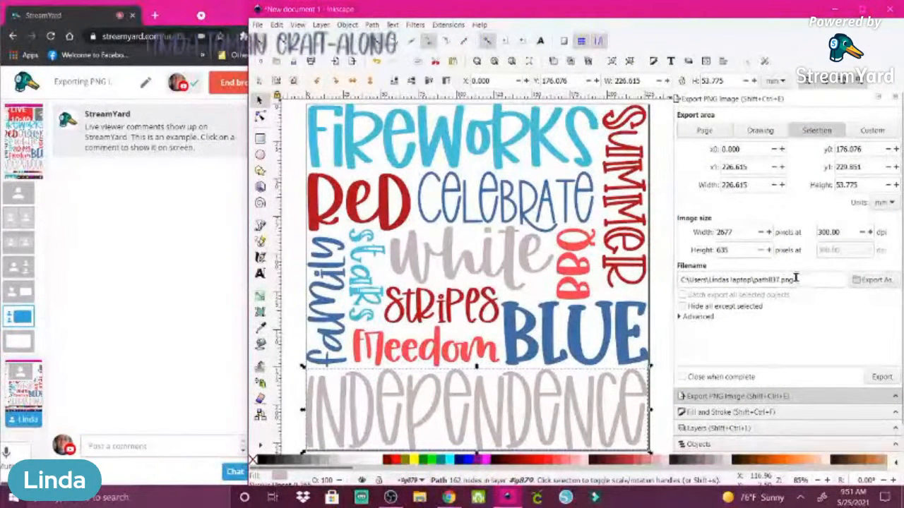
click(780, 279)
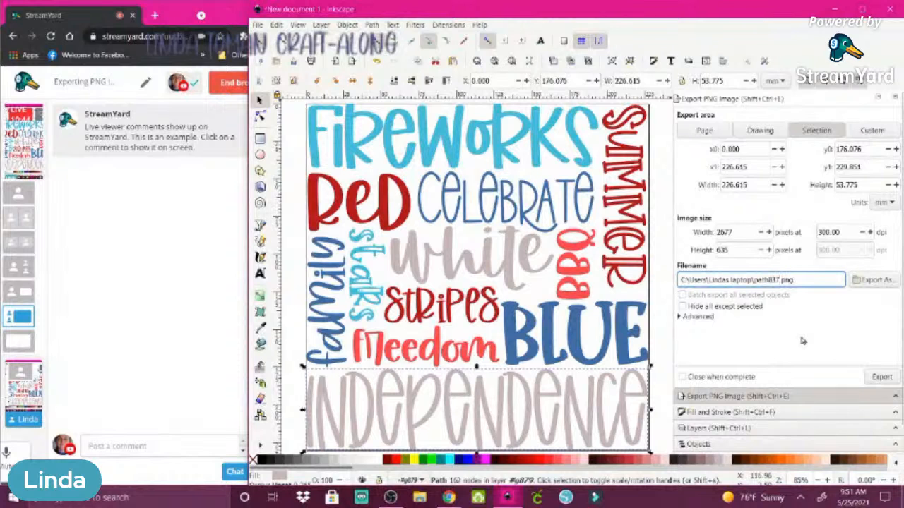
key(BackSpace)
key(BackSpace)
key(BackSpace)
key(BackSpace)
key(BackSpace)
key(BackSpace)
key(BackSpace)
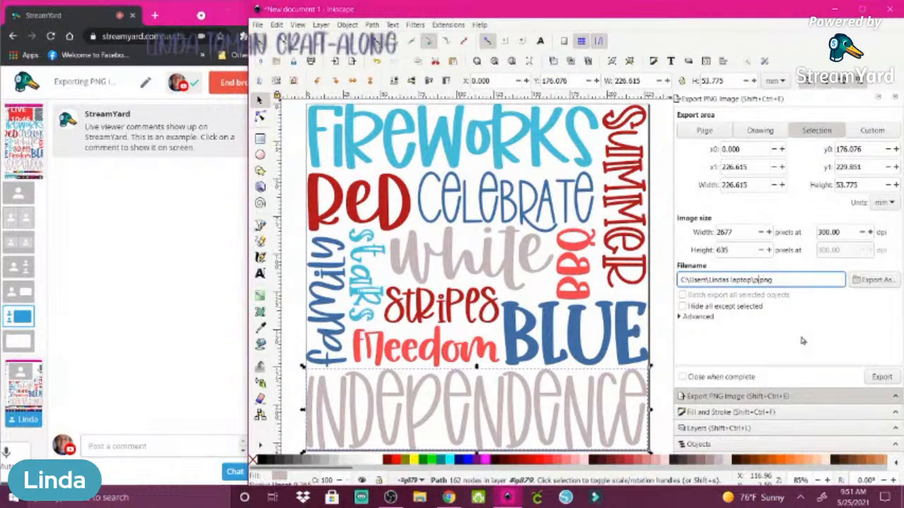
text(4thwordcollage)
Export the selected Independence word as 4thwordcollage.png and look through the recent files in File Explorer.
click(872, 282)
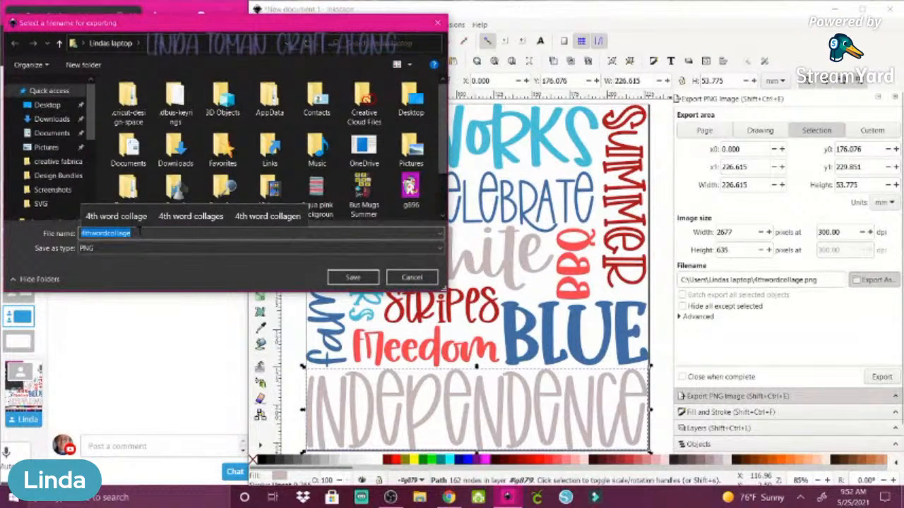
click(412, 277)
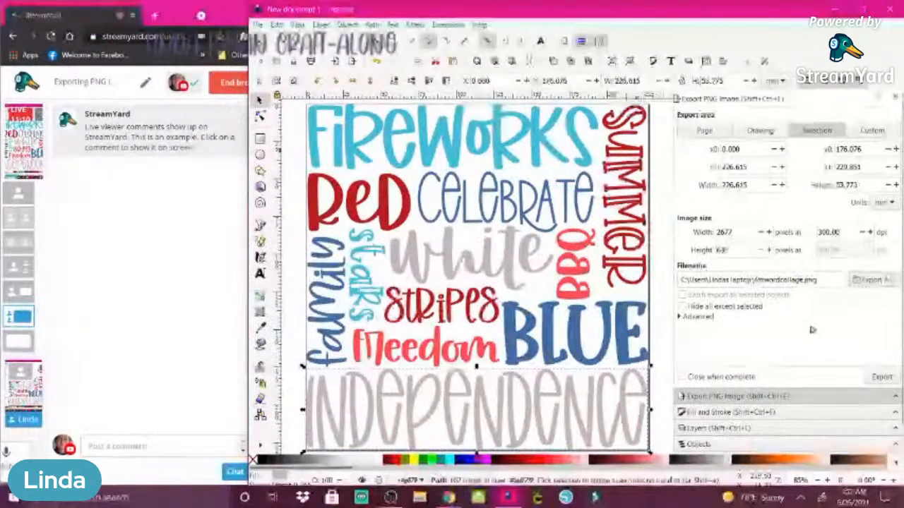
click(881, 377)
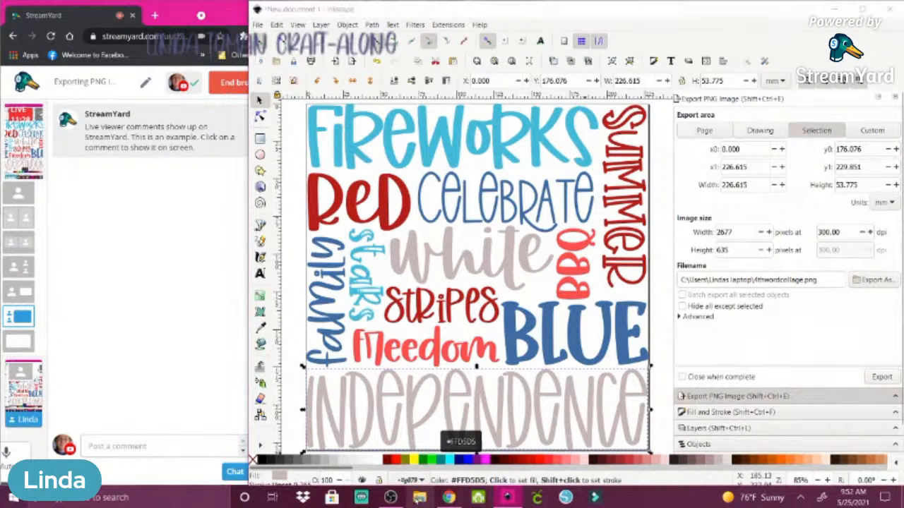
key(super+e)
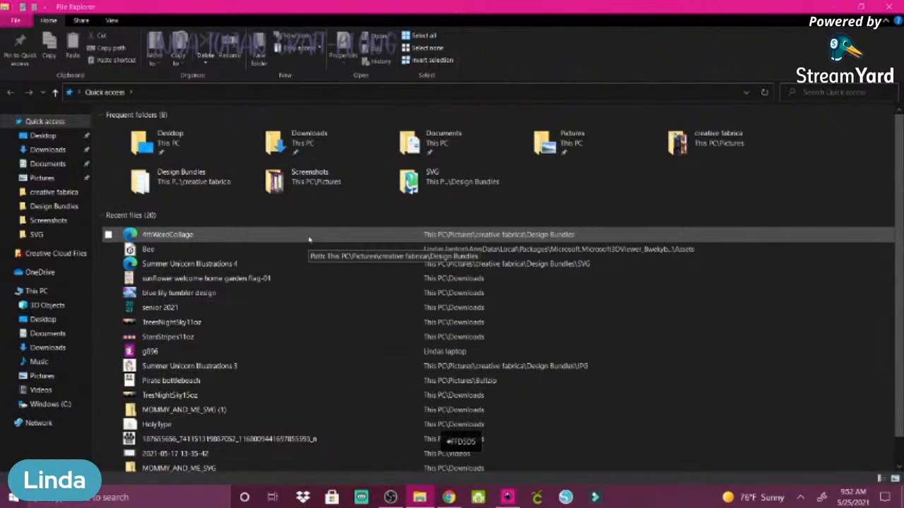
click(890, 7)
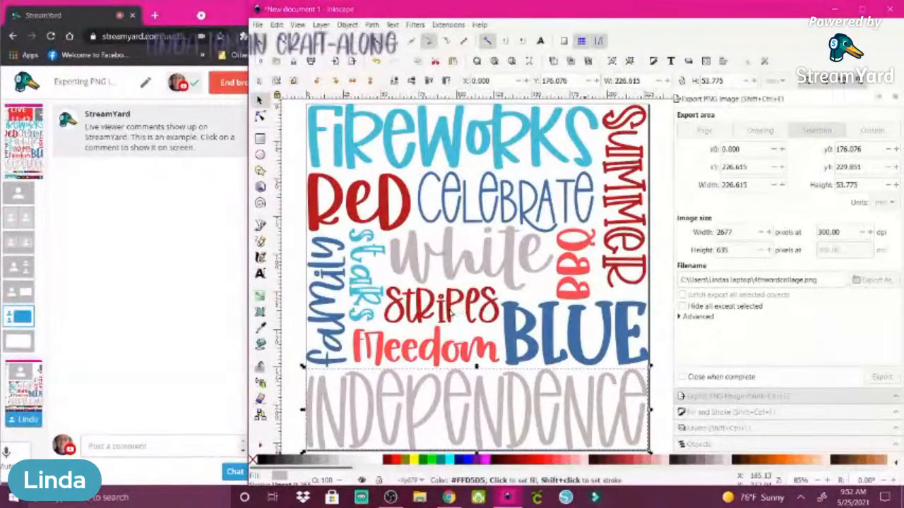
Set the export area to the whole page and choose the existing 4thwordcollage PNG as the output file.
click(449, 315)
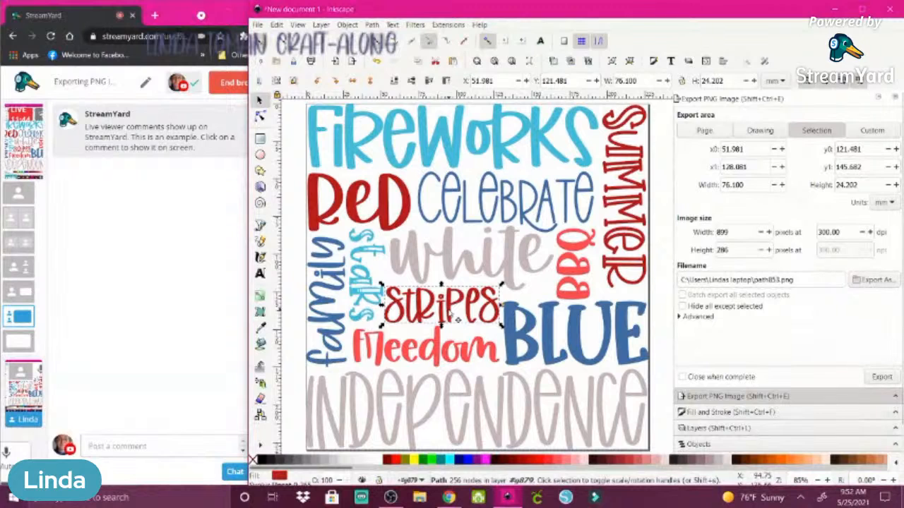
click(697, 132)
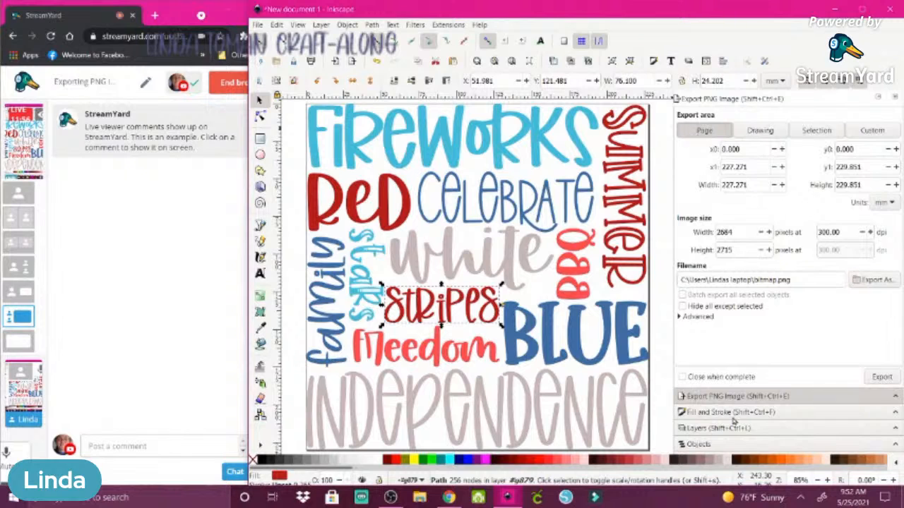
triple_click(777, 279)
click(778, 280)
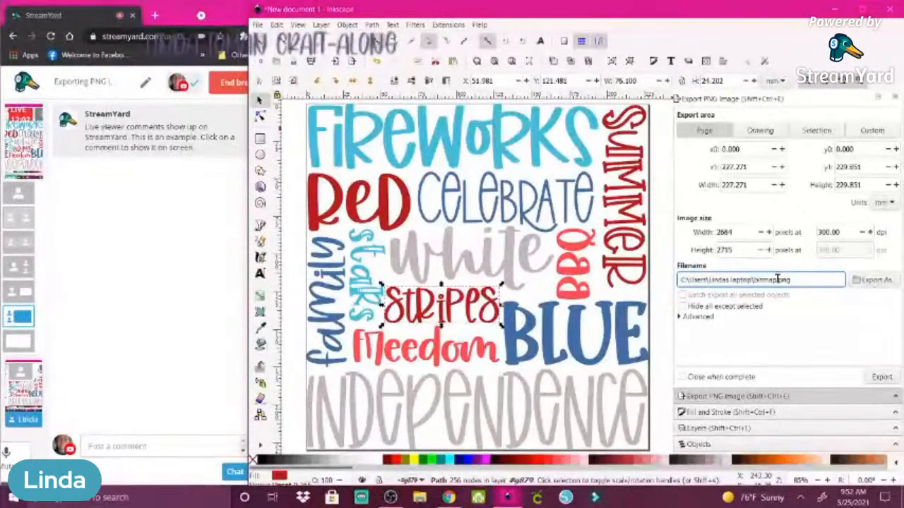
click(875, 280)
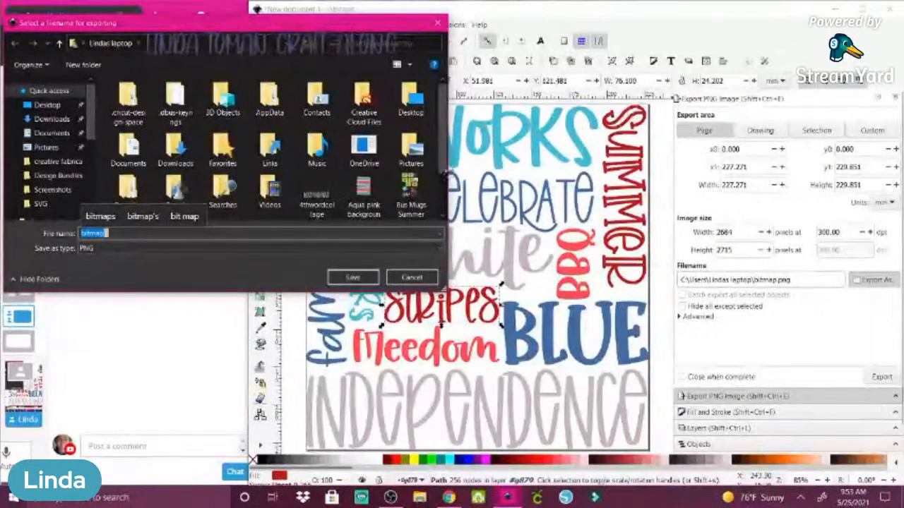
scroll(443, 164, down, 2)
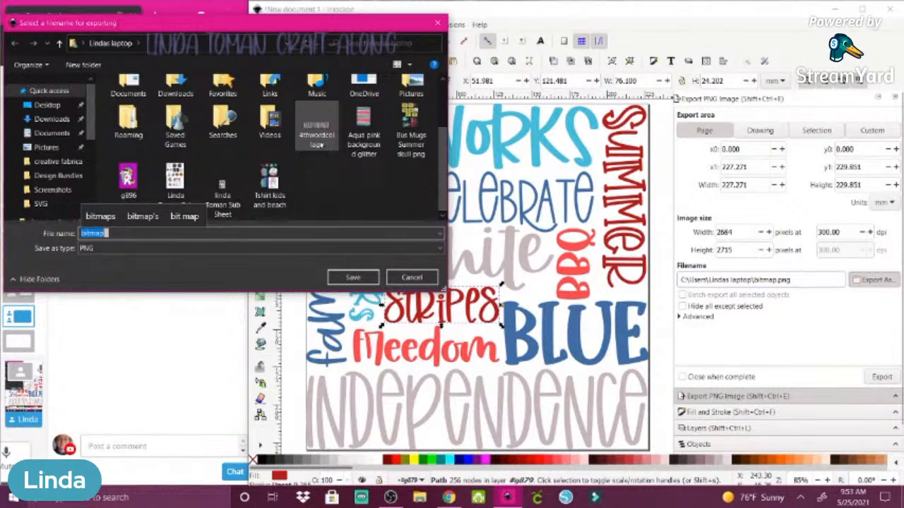
click(317, 144)
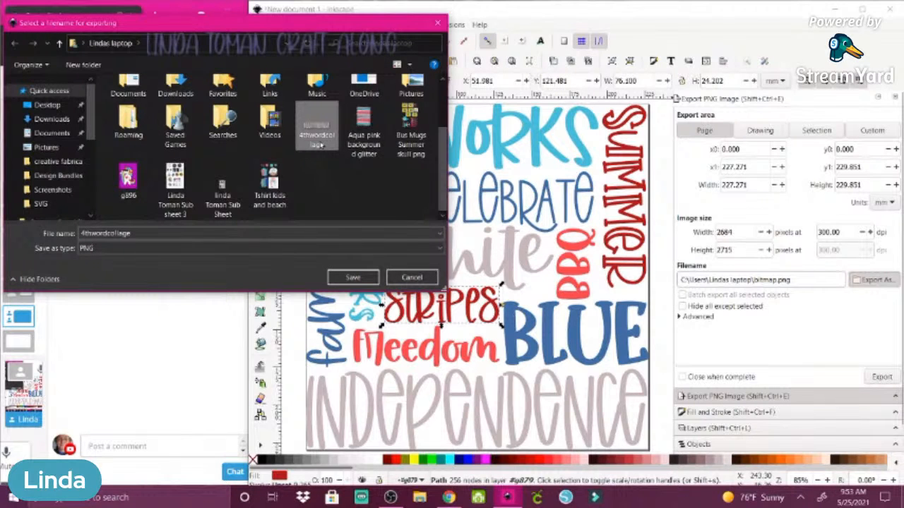
double_click(322, 145)
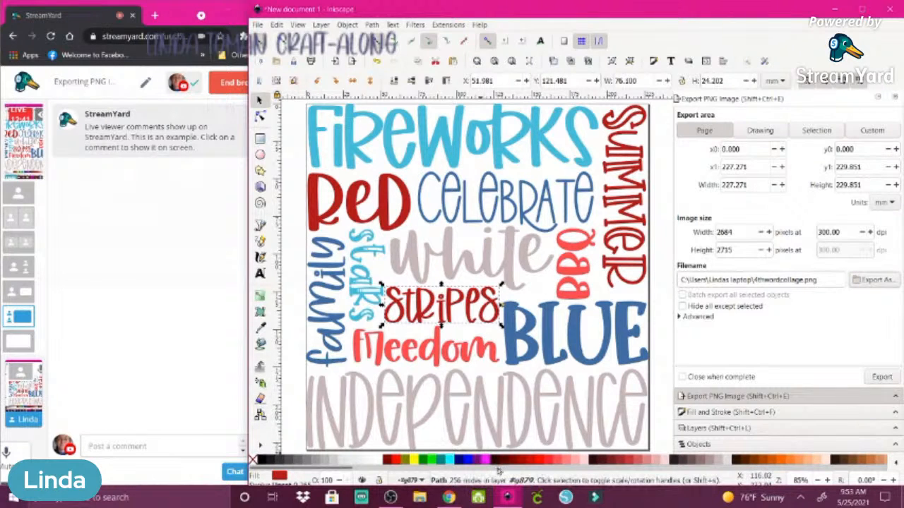
Export the whole page to PNG, replacing the existing 4thwordcollage.png.
mouse_move(509, 498)
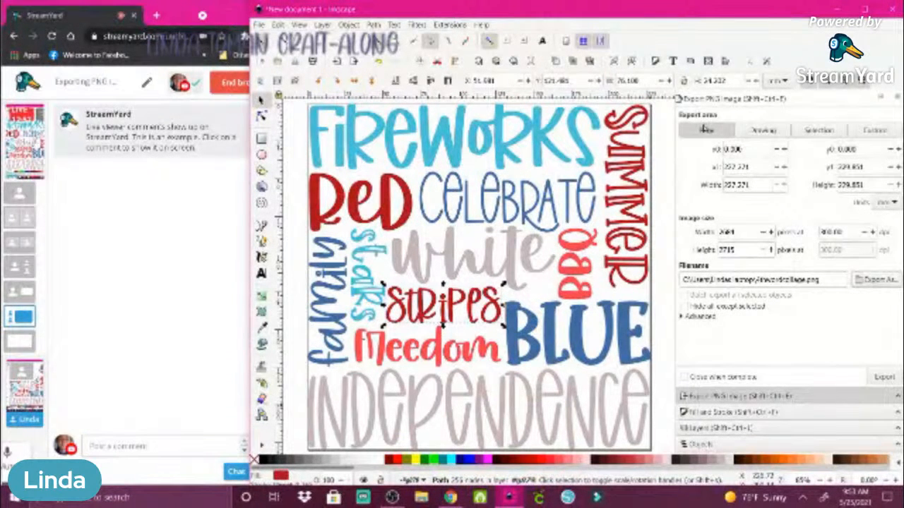
click(884, 377)
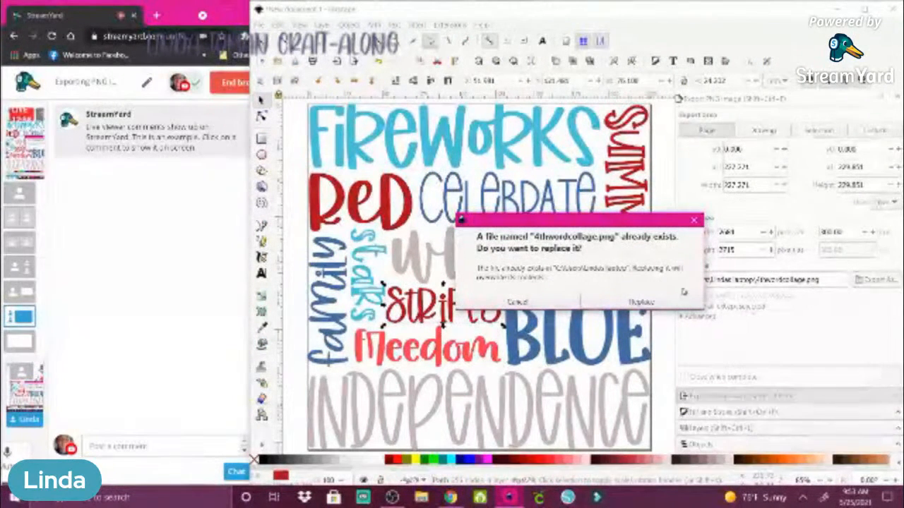
click(628, 302)
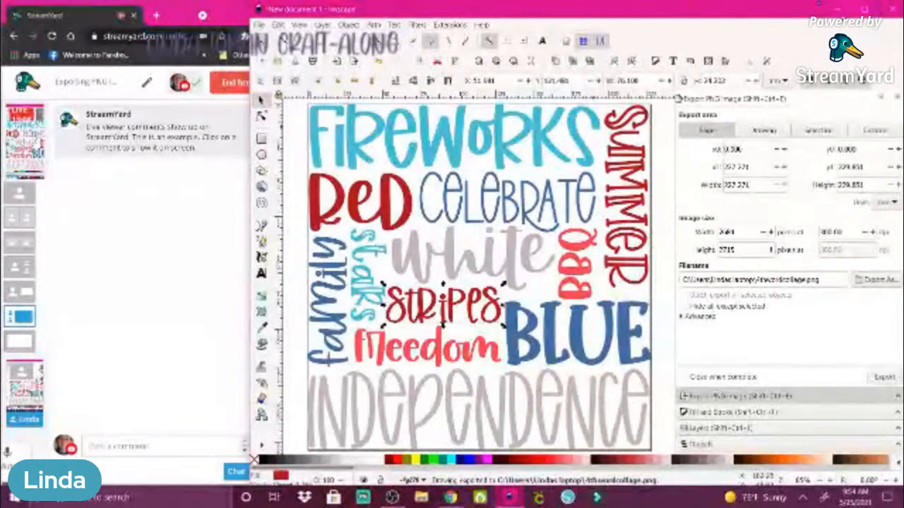
Switch to File Explorer, go to the user's home folder and open the exported 4thwordcollage image.
click(838, 9)
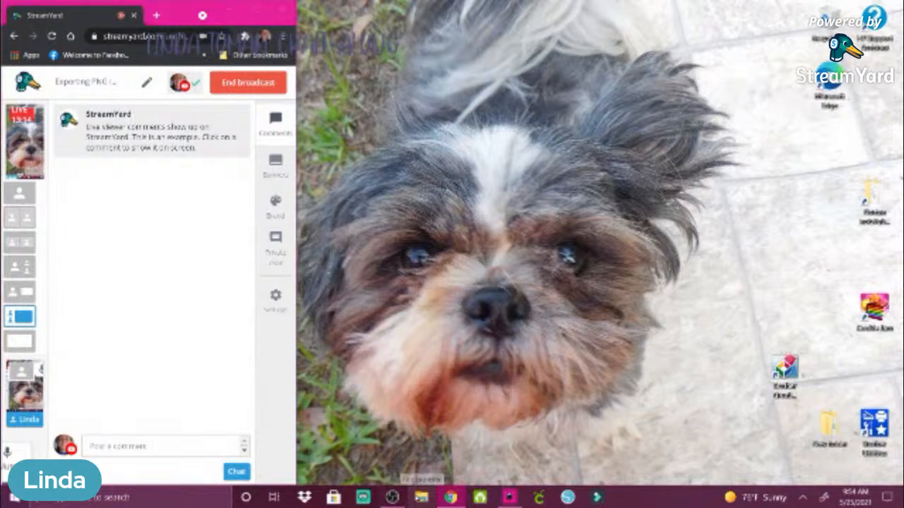
click(421, 498)
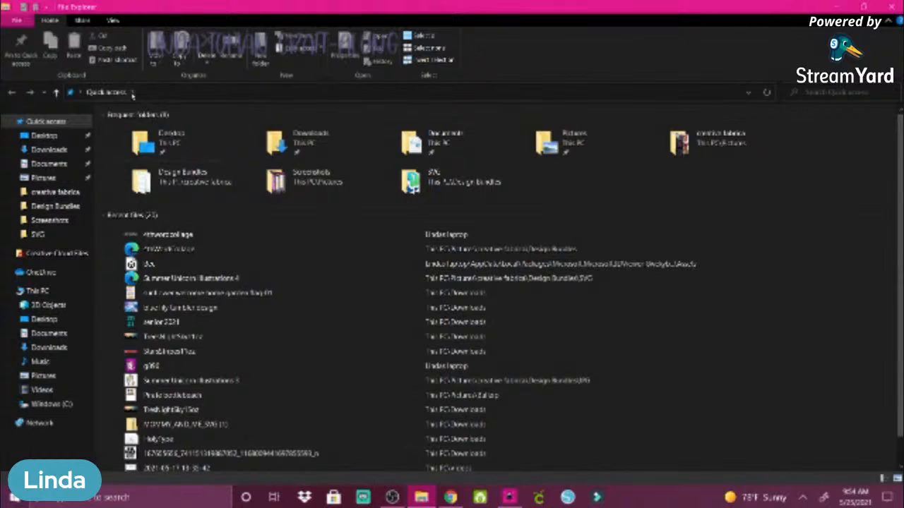
click(80, 92)
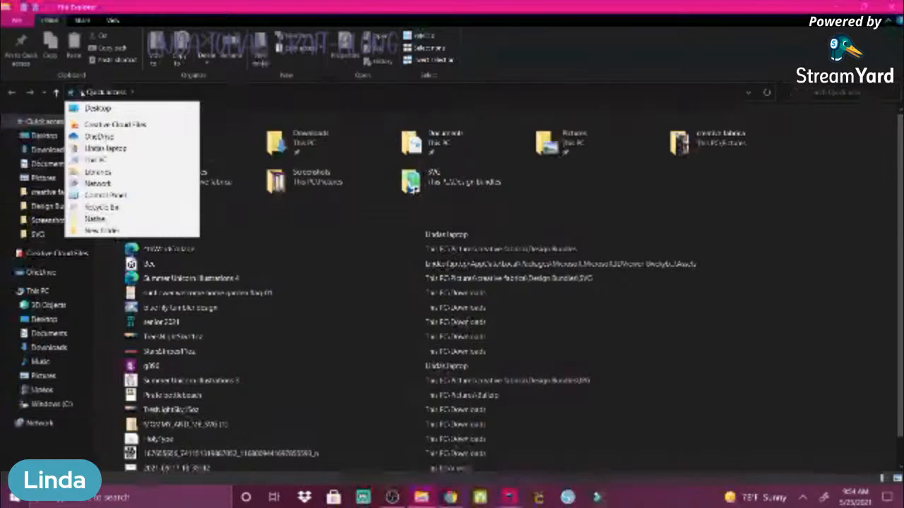
click(85, 150)
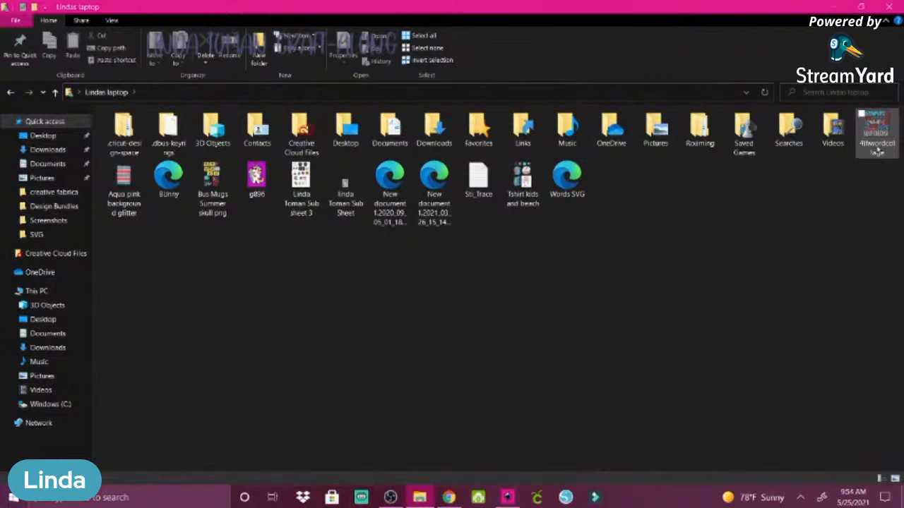
click(877, 142)
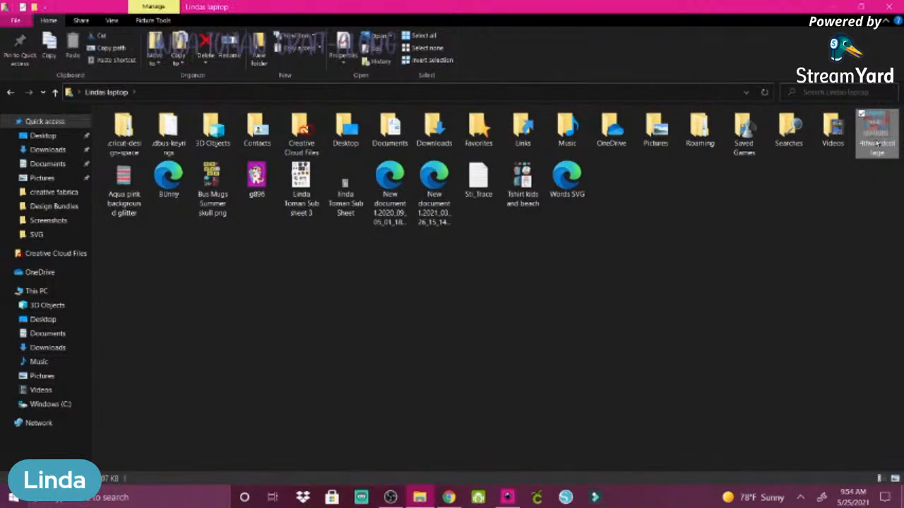
double_click(876, 141)
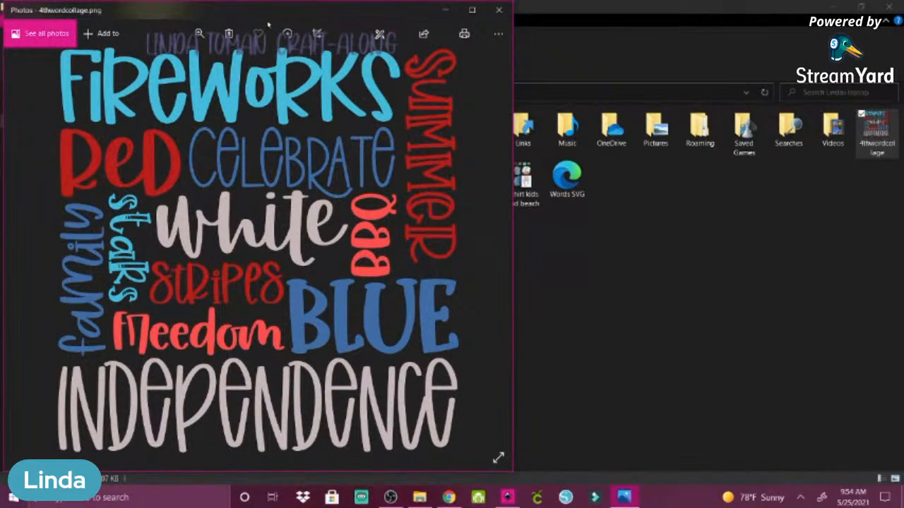
Move the Photos window clear of the browser, inspect the exported collage and close the image.
drag(267, 11, 557, 22)
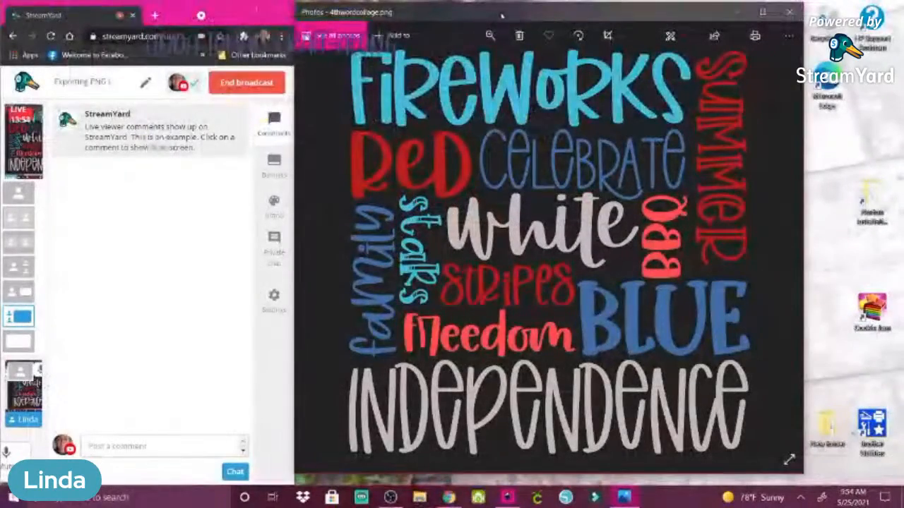
drag(501, 16, 464, 22)
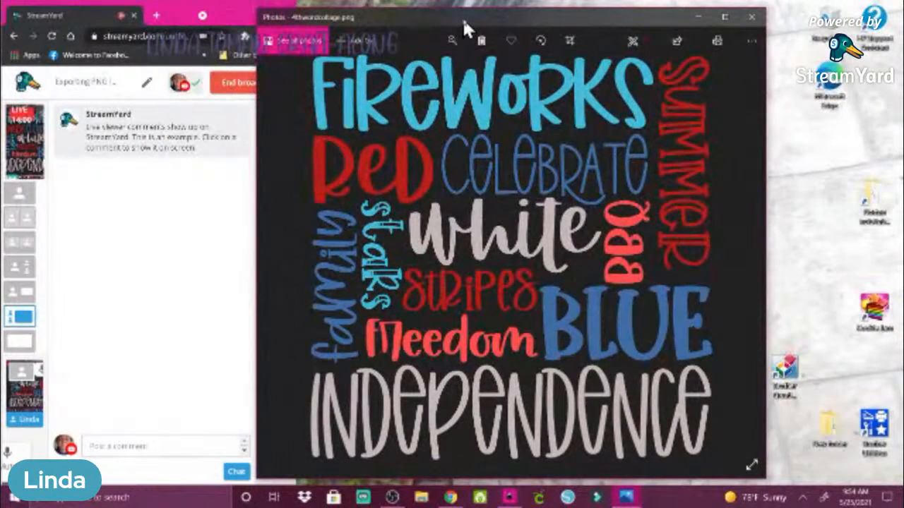
drag(463, 17, 511, 24)
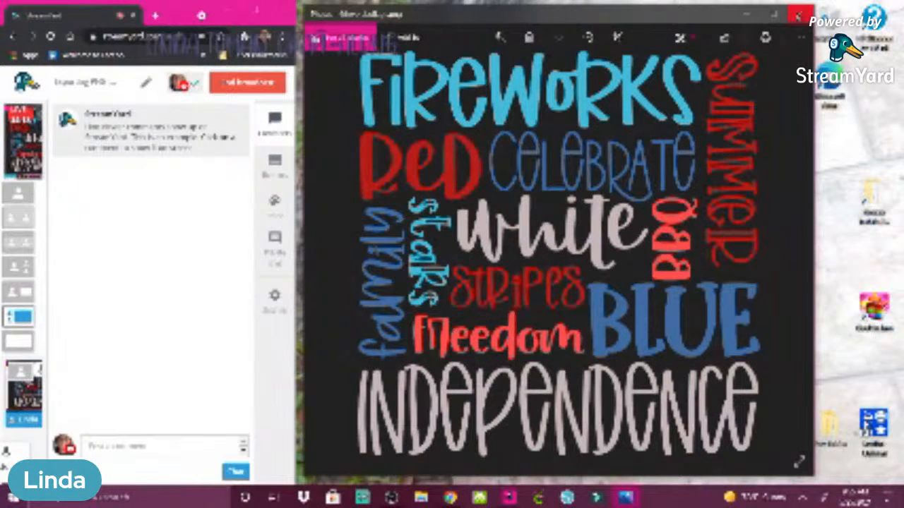
click(798, 16)
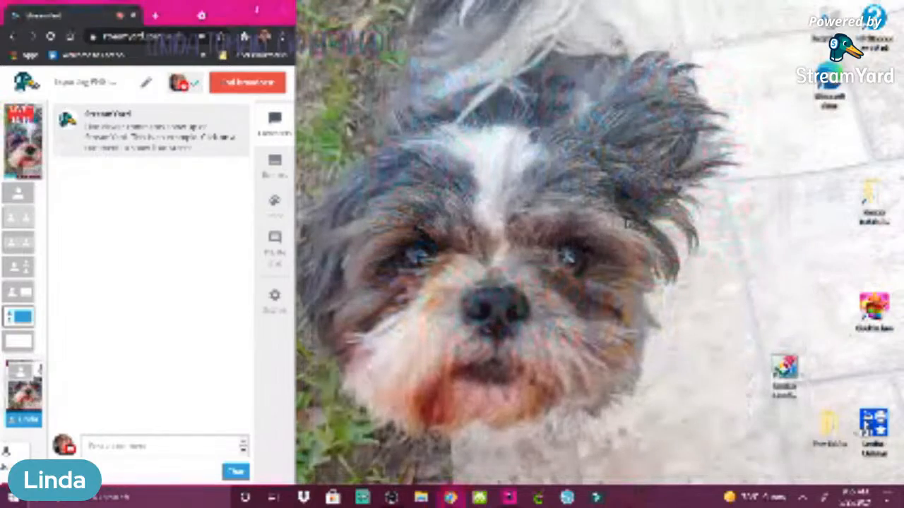
Return to Inkscape, select all the words of the collage and delete them from the page.
click(509, 498)
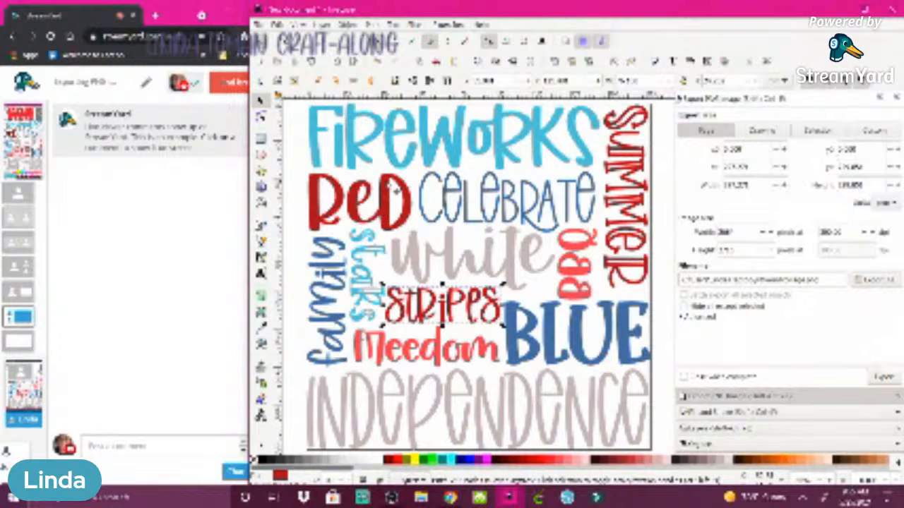
click(354, 154)
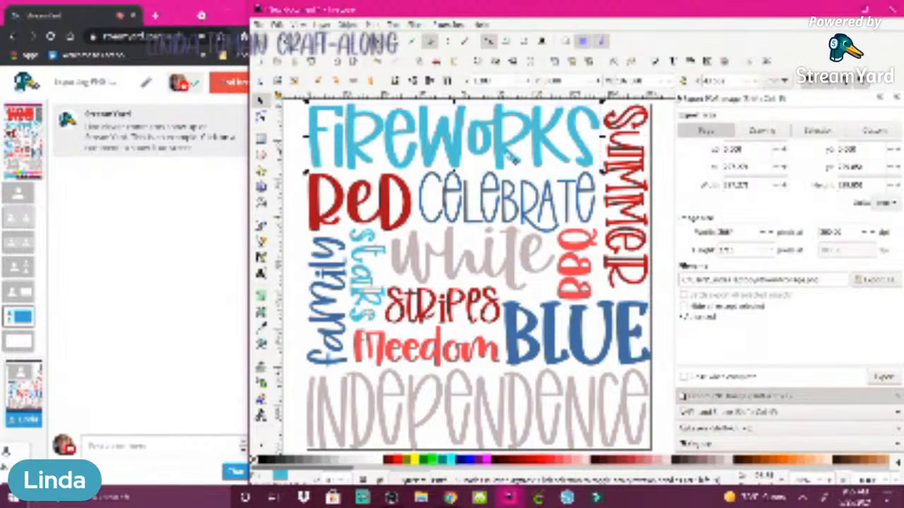
click(277, 25)
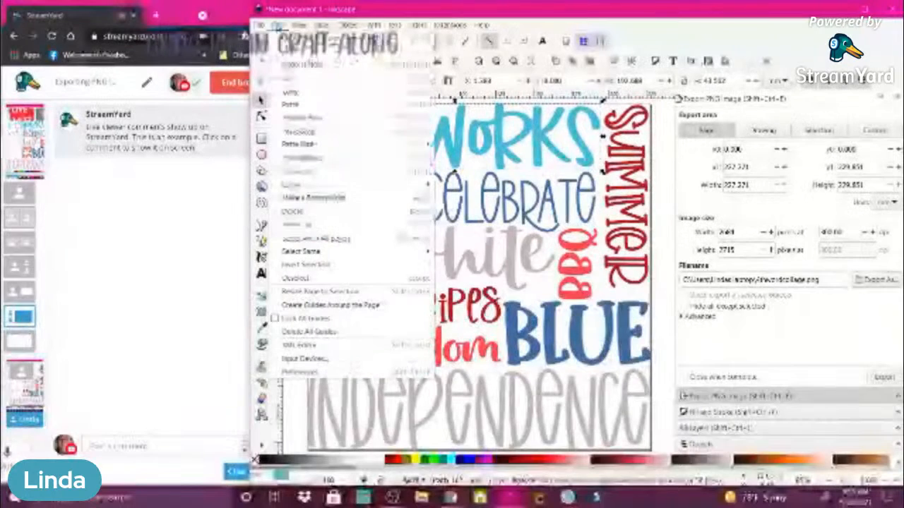
click(300, 226)
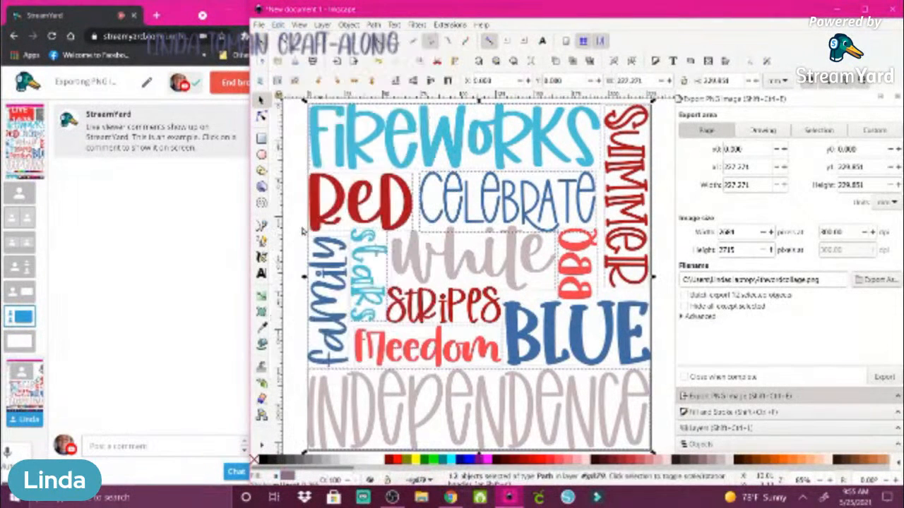
click(278, 25)
click(289, 214)
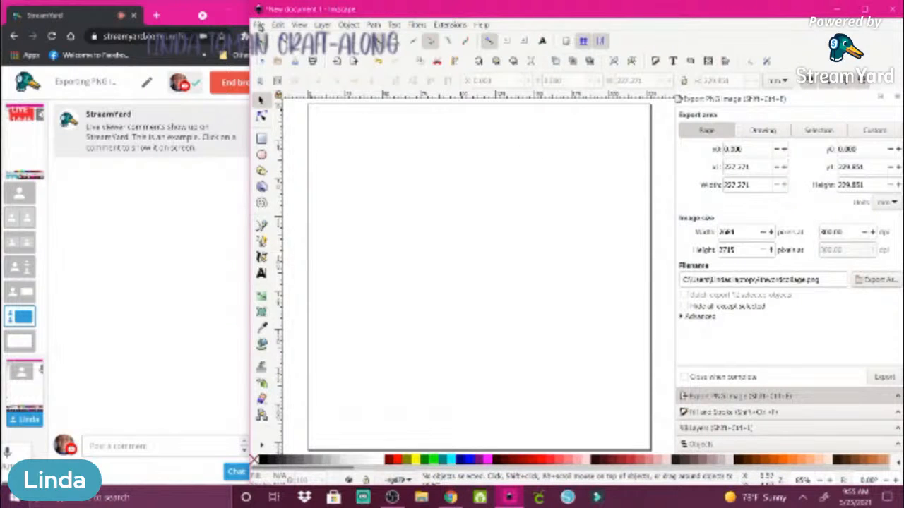
Start a file import and browse to the PNG folder inside BEACH ANIMALS GRAPHICS.
click(259, 24)
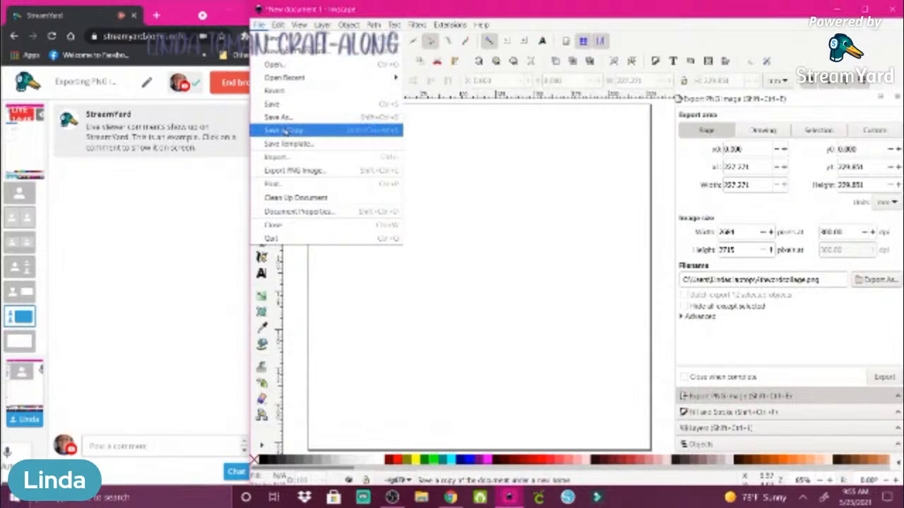
click(281, 157)
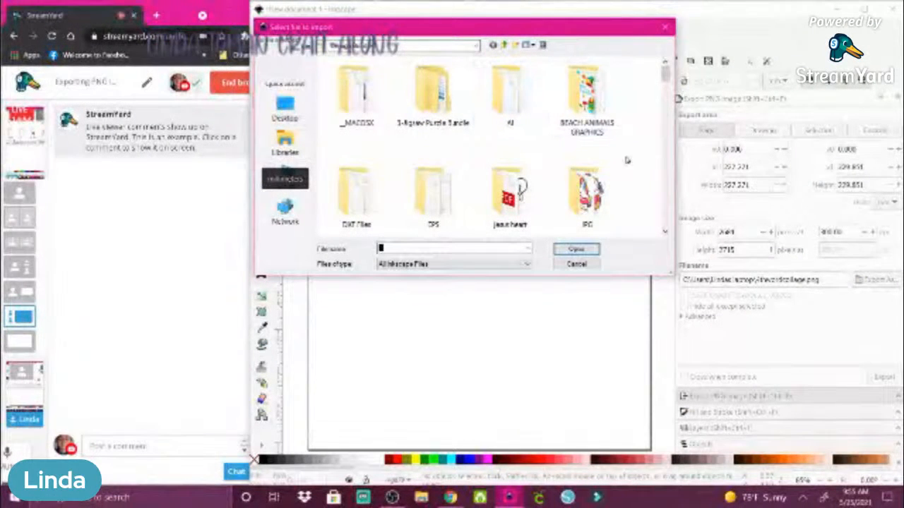
double_click(589, 122)
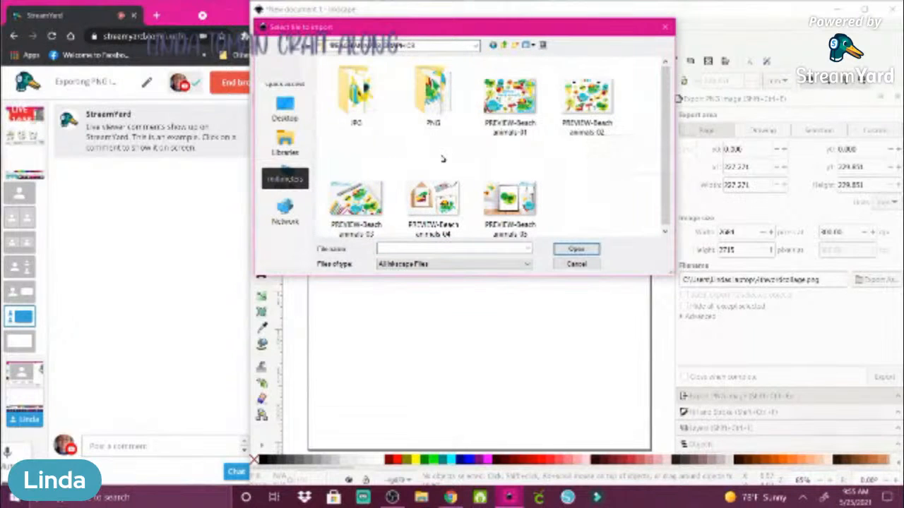
click(476, 48)
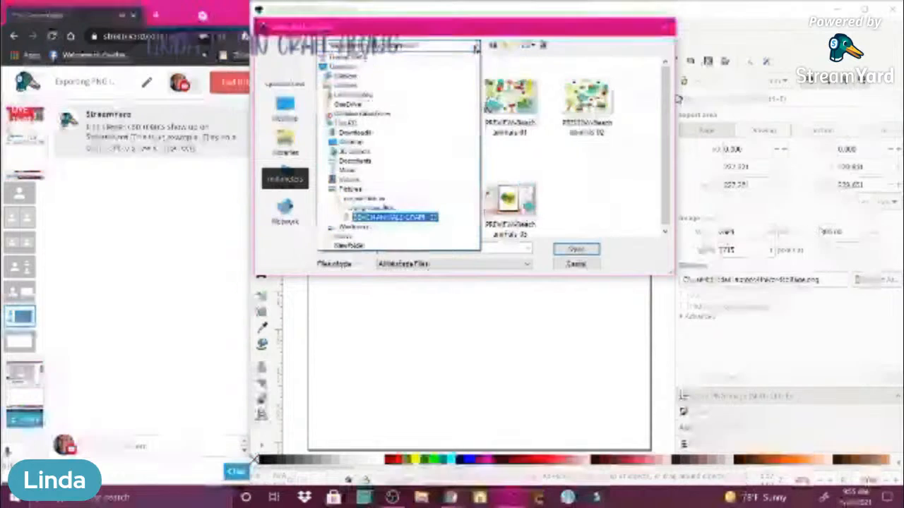
click(476, 48)
double_click(431, 90)
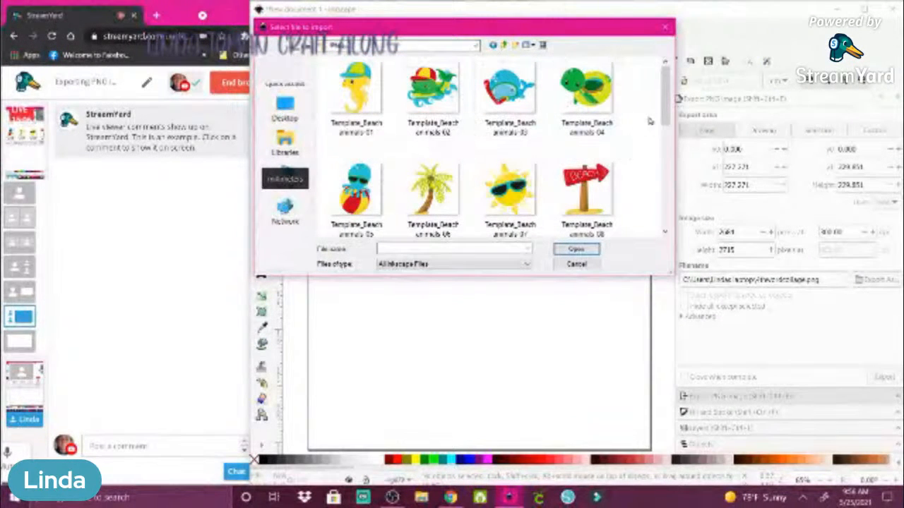
Import the Template_Beach animals-17 sea-and-sand background as an embedded image and move it onto the page at about X 29, Y 24 mm.
drag(666, 118, 665, 215)
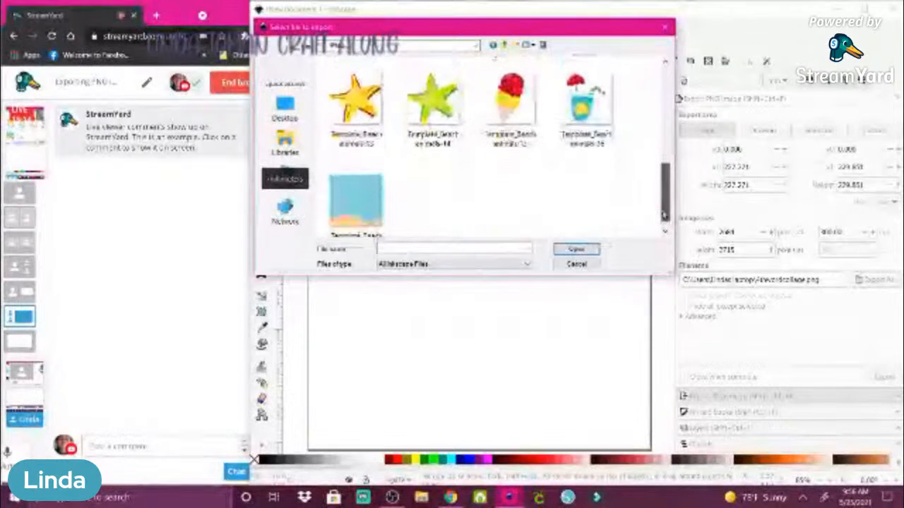
click(359, 207)
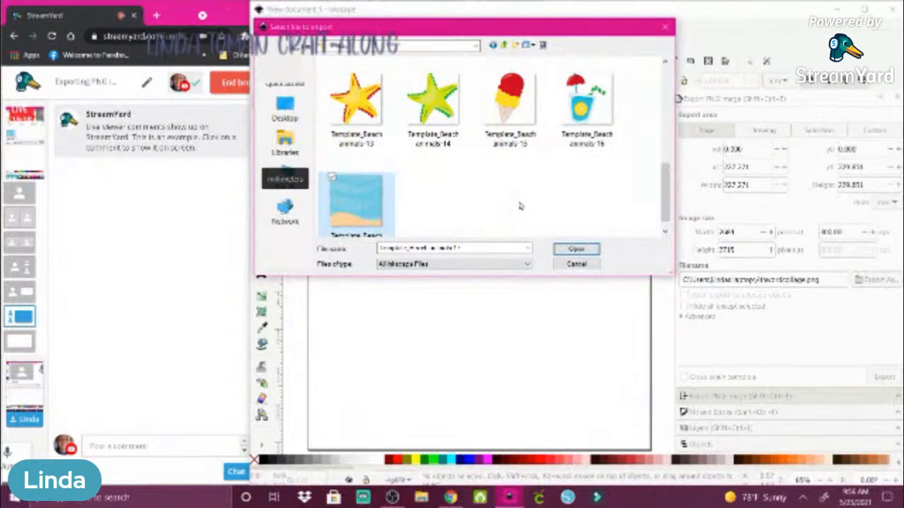
click(576, 250)
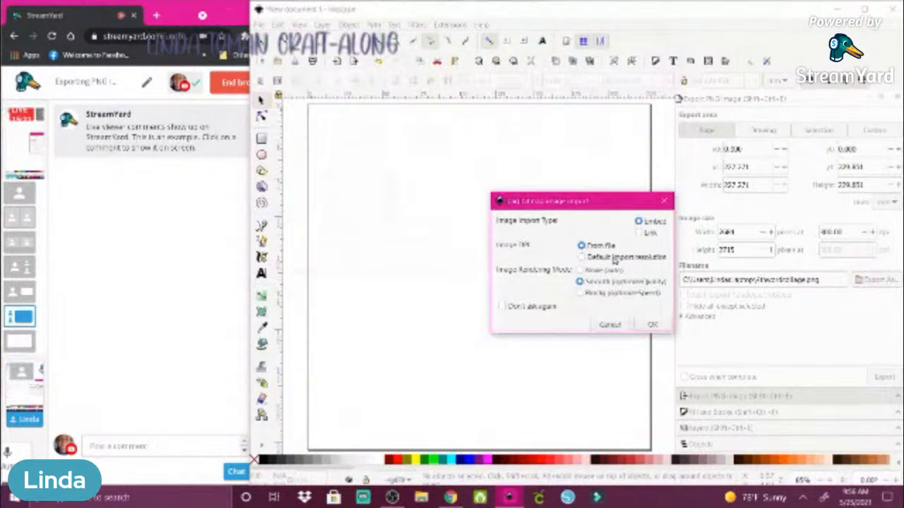
click(653, 326)
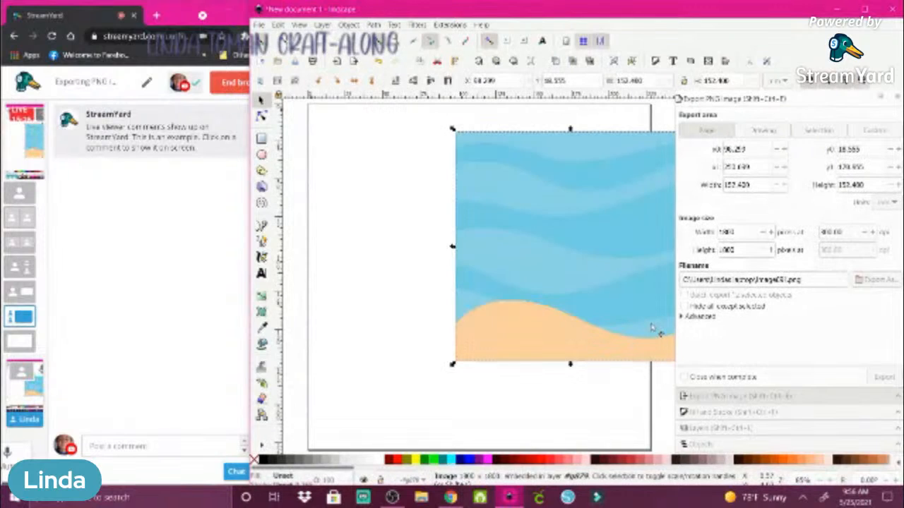
drag(553, 238, 445, 249)
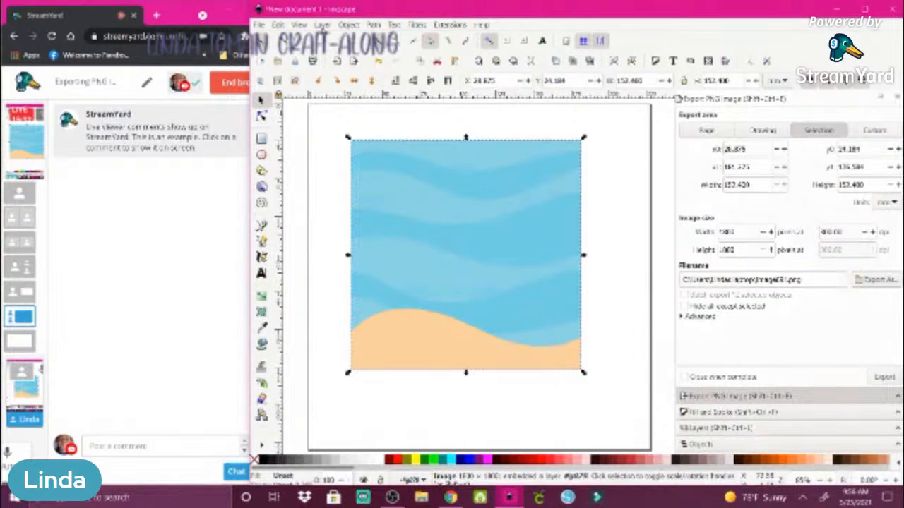
Import the Template_Beach animals-06 palm tree as an embedded image and move it over the background to about X 7, Y 24 mm.
click(279, 25)
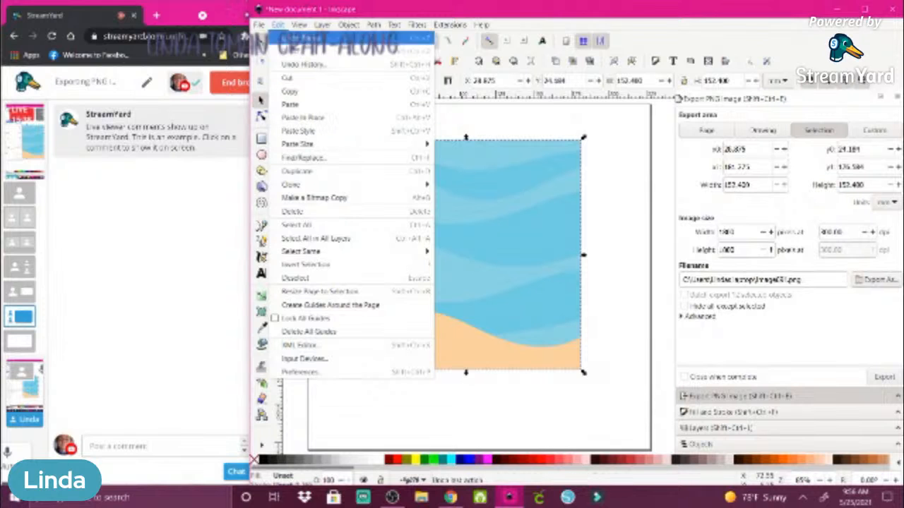
mouse_move(259, 25)
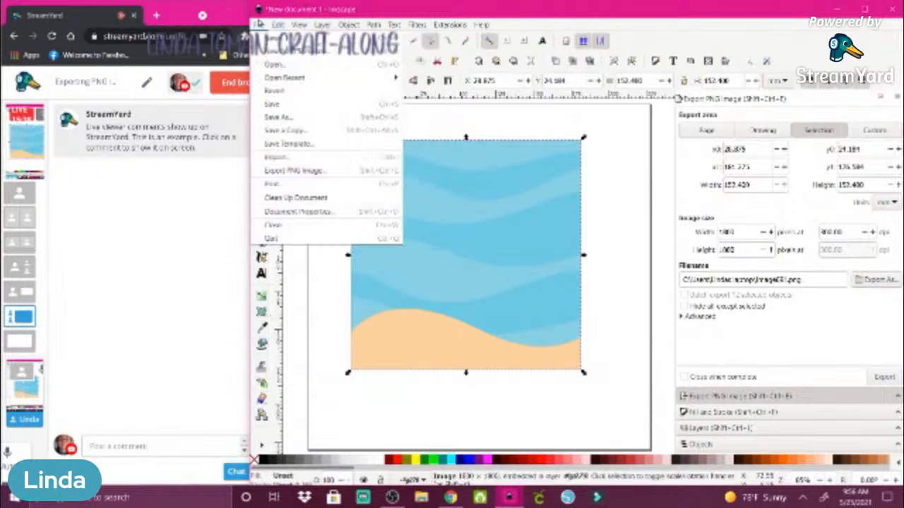
click(291, 156)
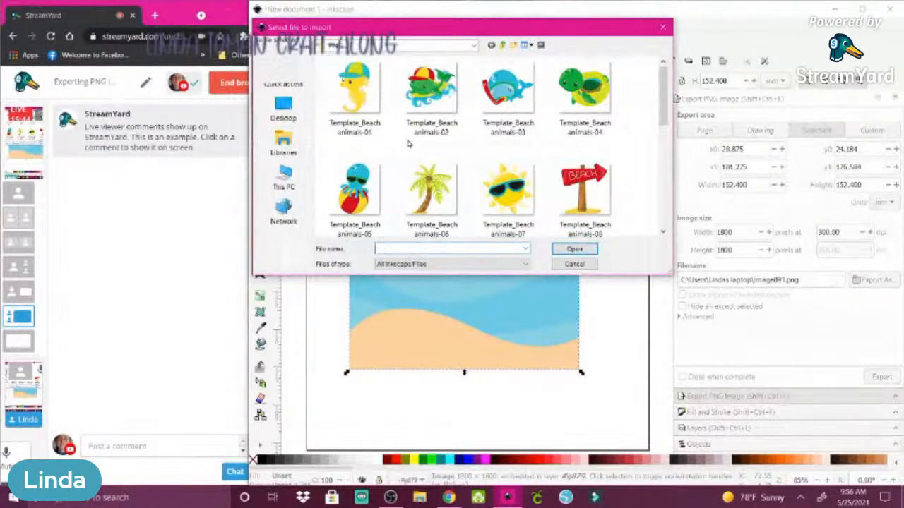
click(429, 188)
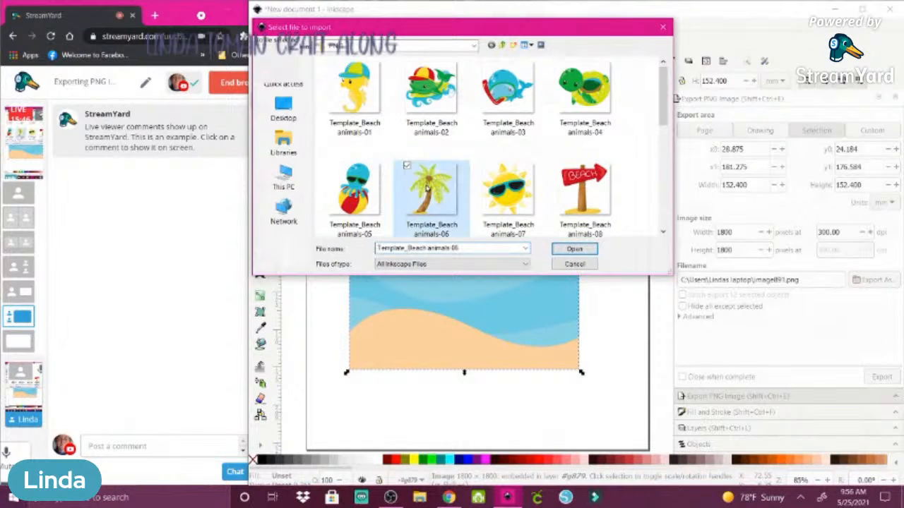
click(574, 250)
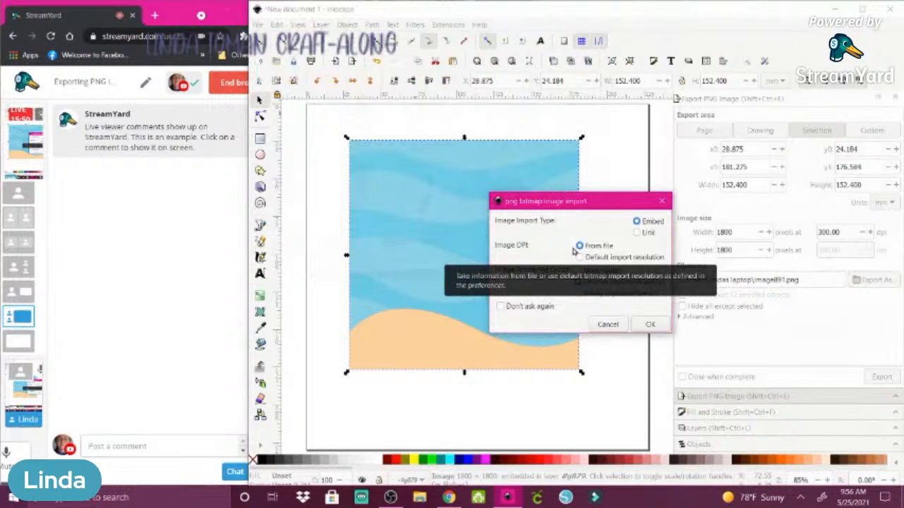
click(649, 324)
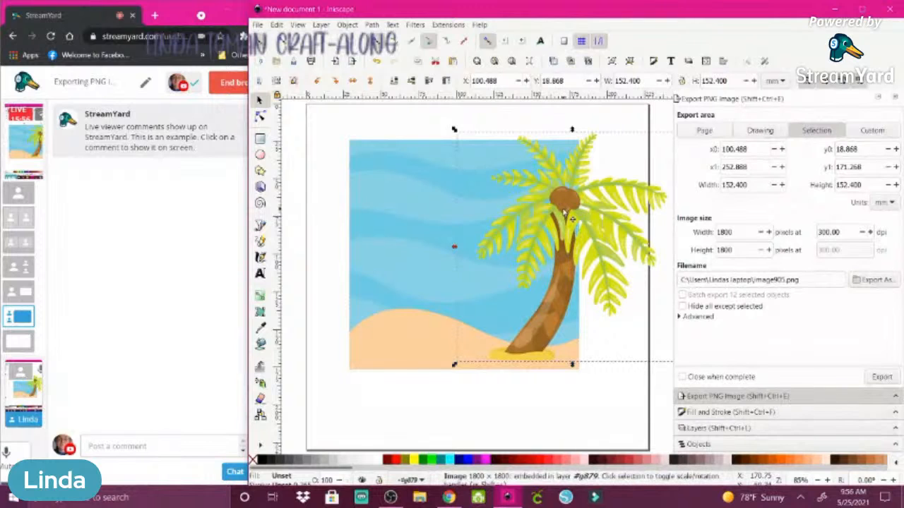
drag(564, 214, 421, 220)
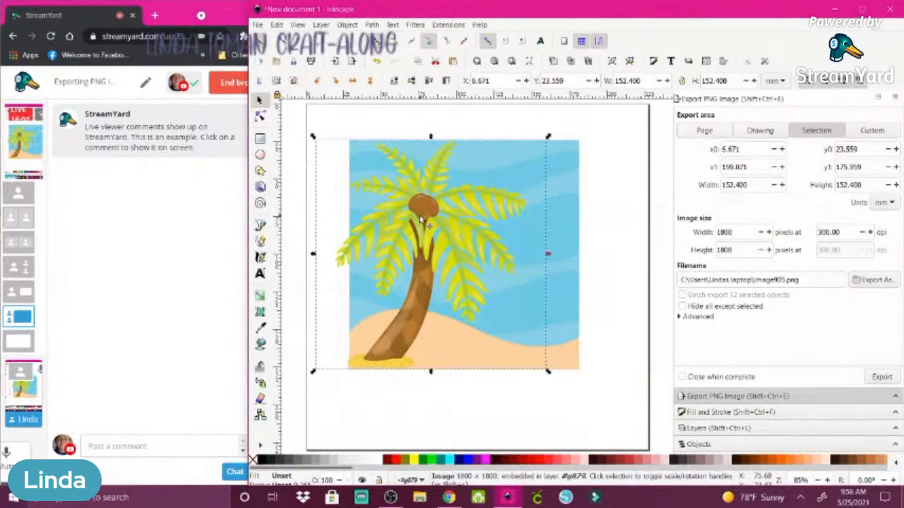
Select the sea-and-sand background image behind the palm tree.
click(573, 203)
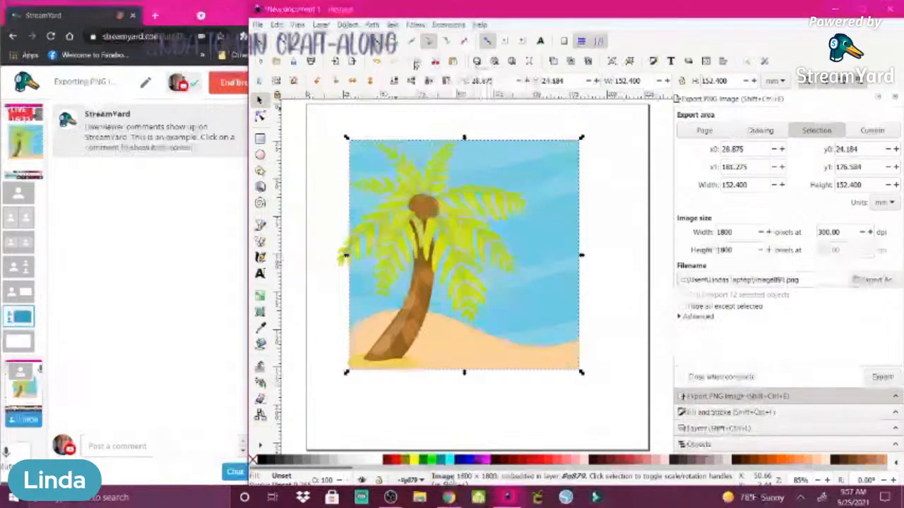
click(276, 25)
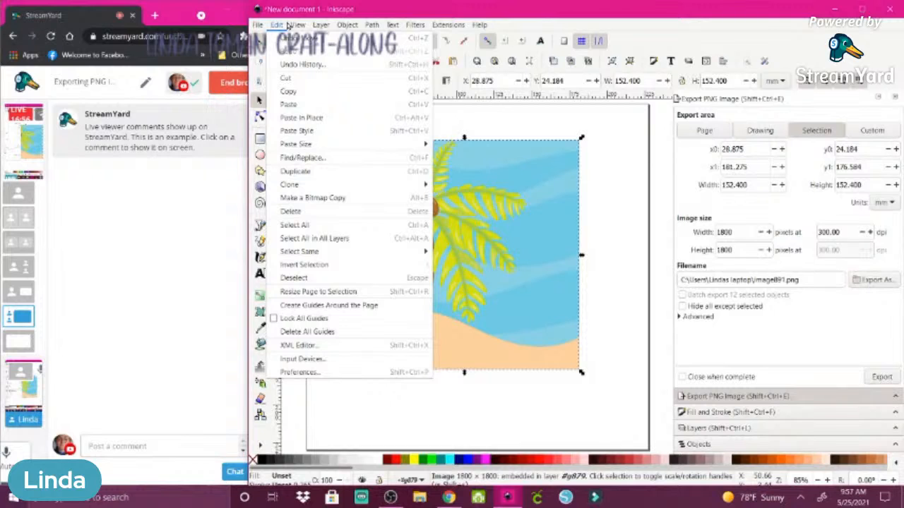
mouse_move(415, 24)
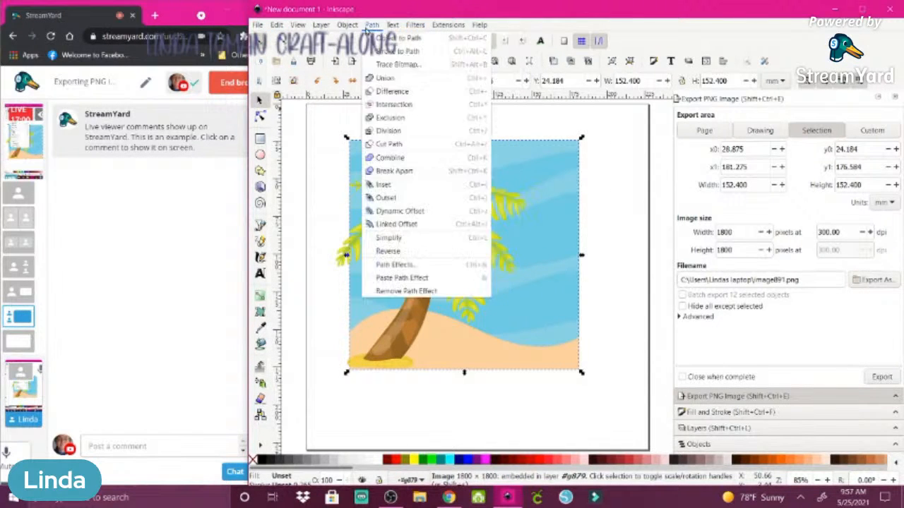
mouse_move(348, 27)
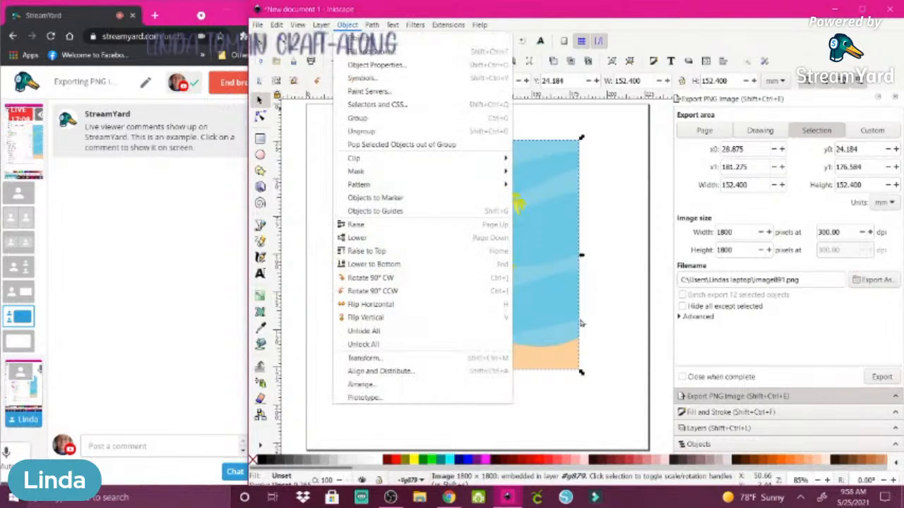
click(617, 283)
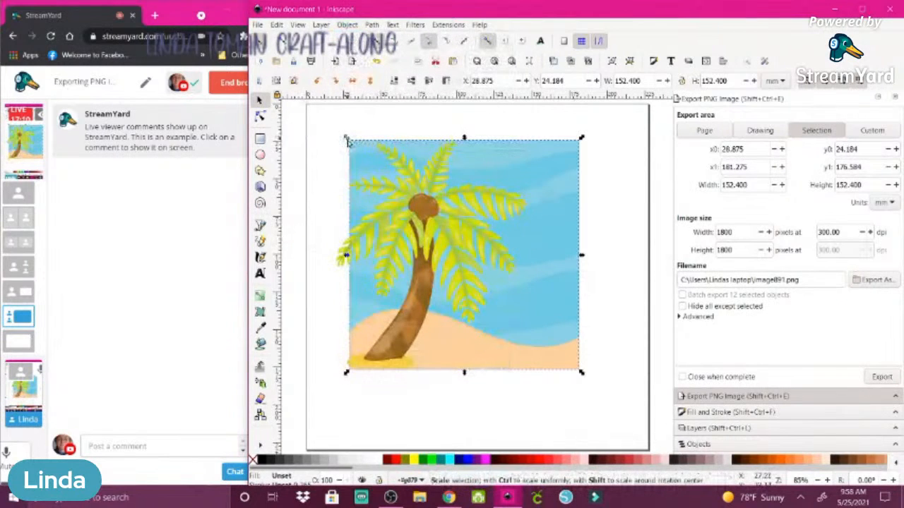
Enlarge the background to about 222 × 204 mm across the page width and move the palm tree down to about Y 31 mm.
drag(346, 139, 308, 106)
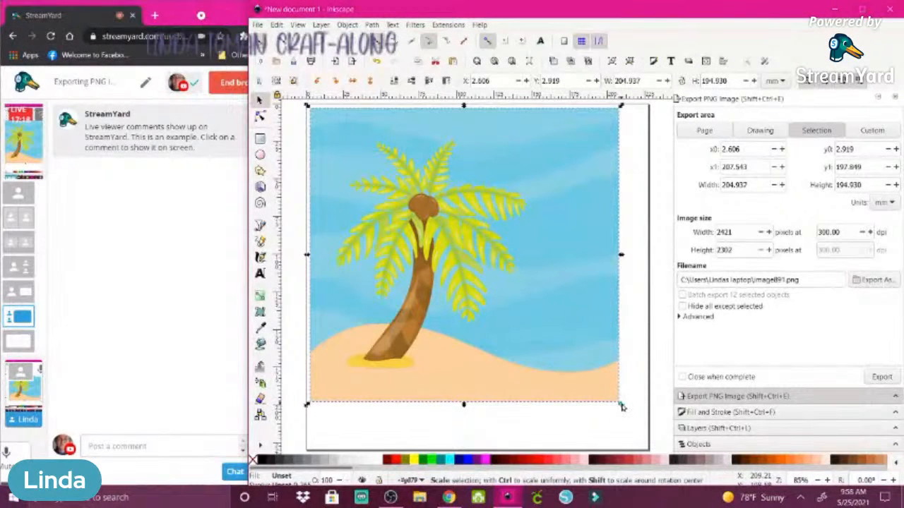
drag(625, 408, 634, 415)
drag(535, 317, 540, 319)
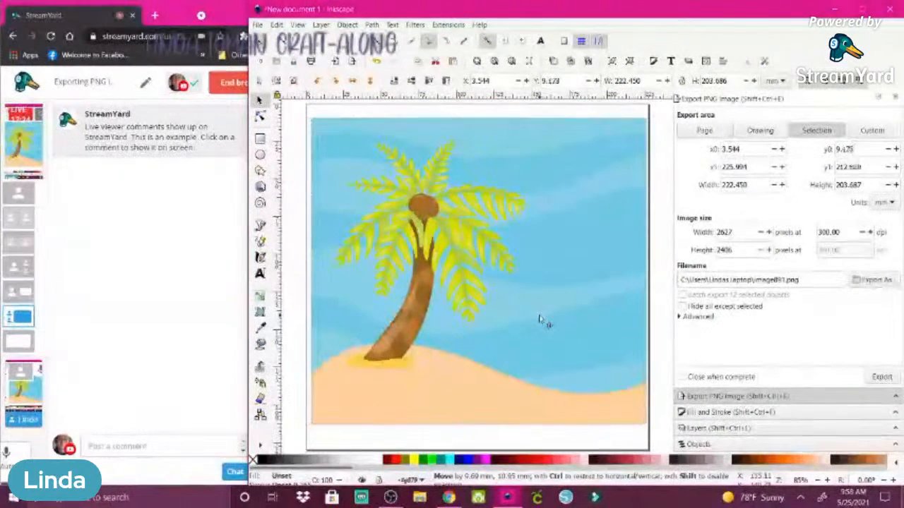
click(425, 212)
drag(425, 212, 426, 221)
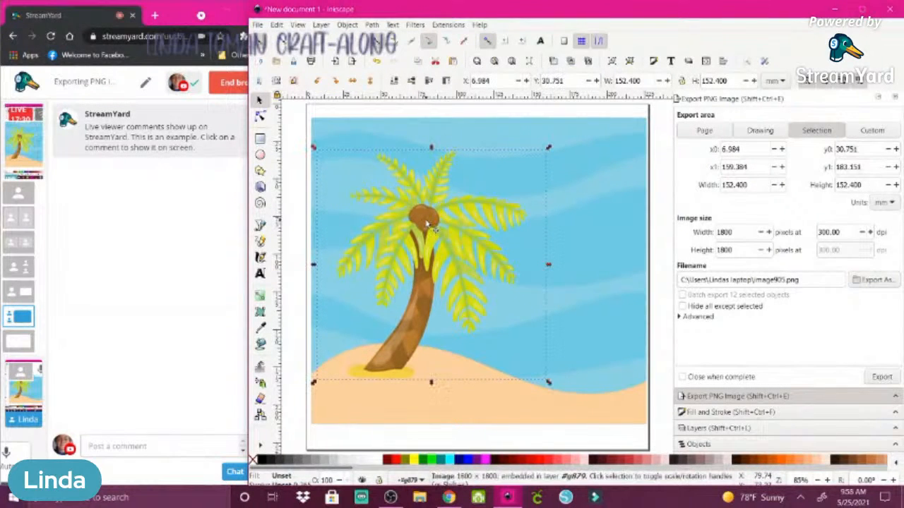
Import the Template_Beach animals-07 sun as an embedded image, place it beside the palm tree and shrink it to about 104 × 99 mm.
click(258, 26)
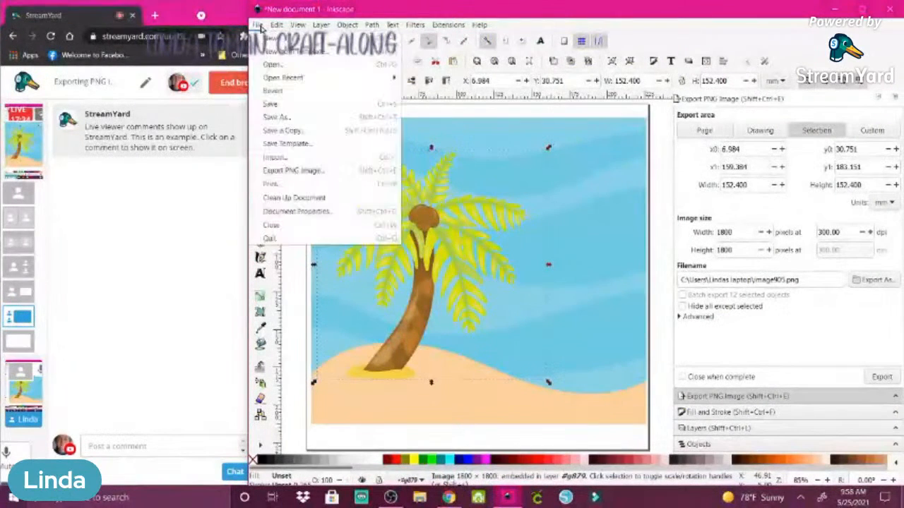
click(272, 157)
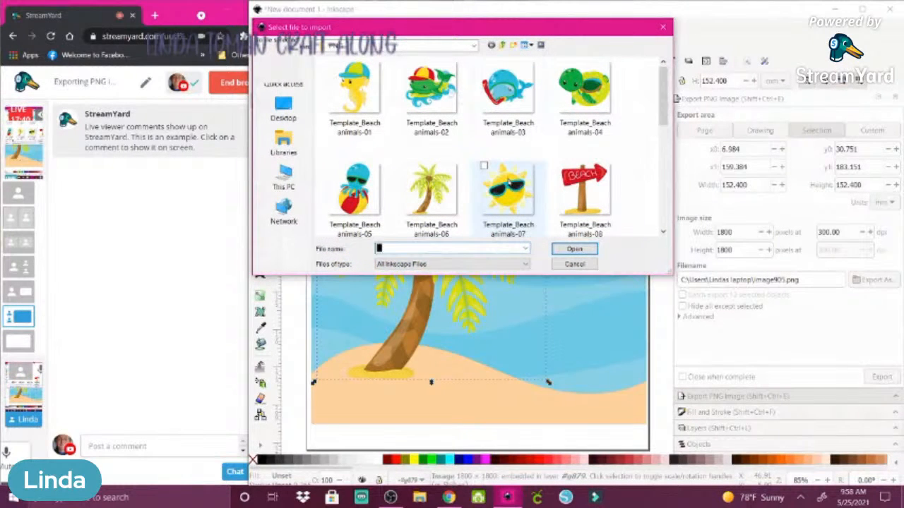
click(508, 182)
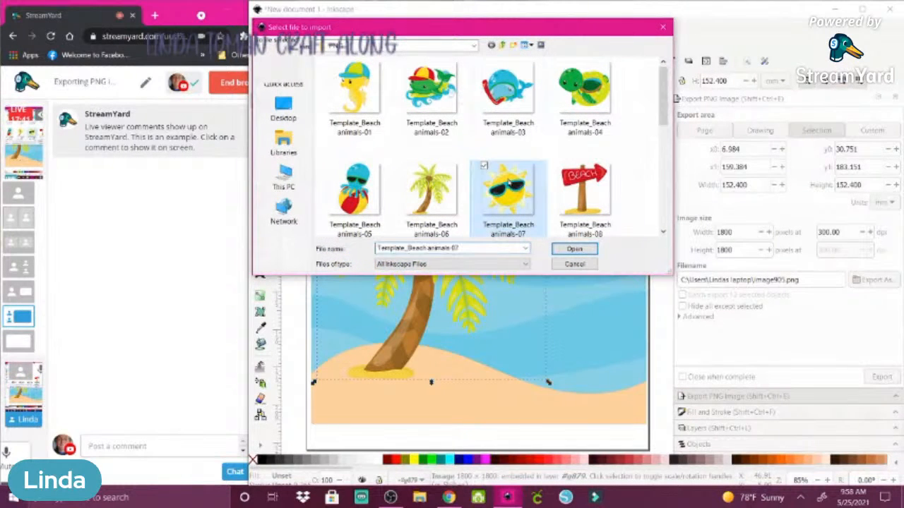
click(576, 250)
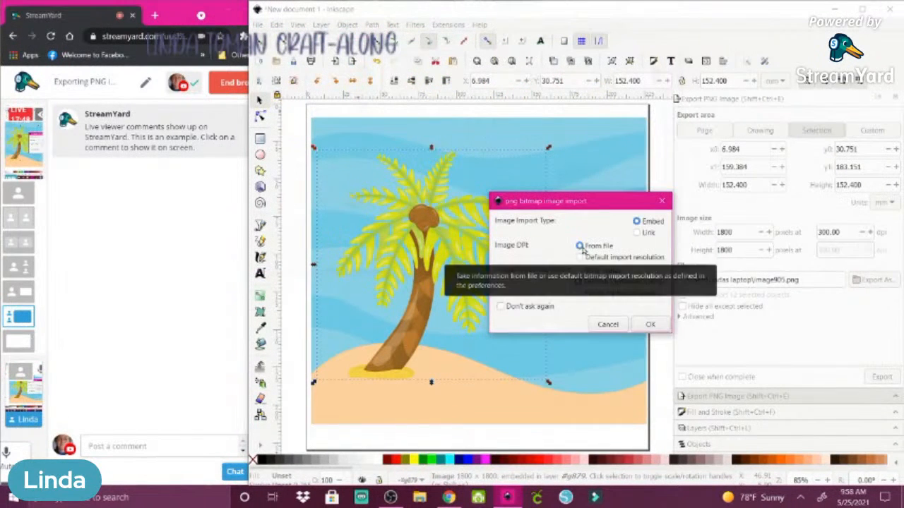
click(650, 326)
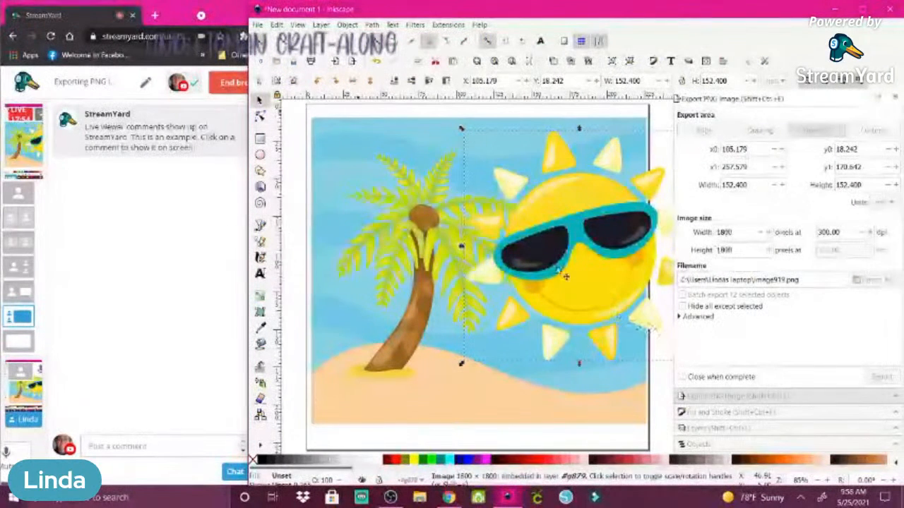
drag(555, 267, 487, 254)
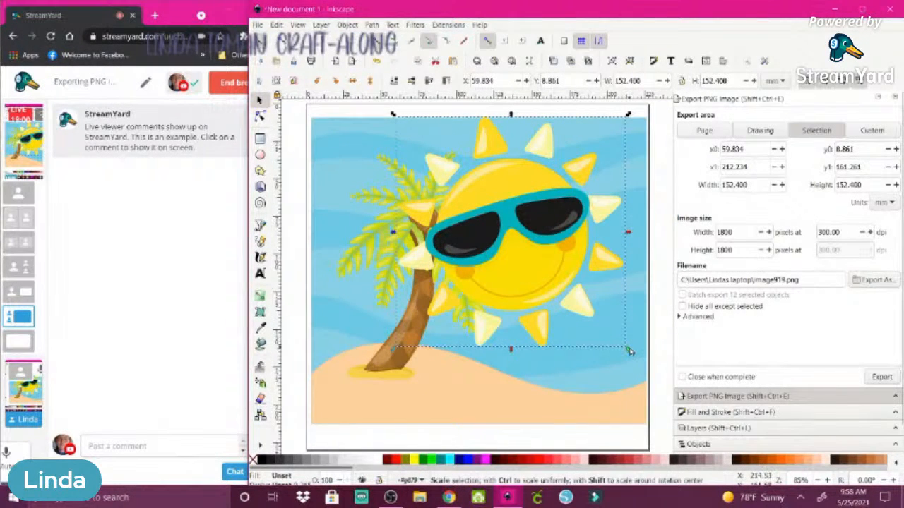
drag(628, 351, 591, 313)
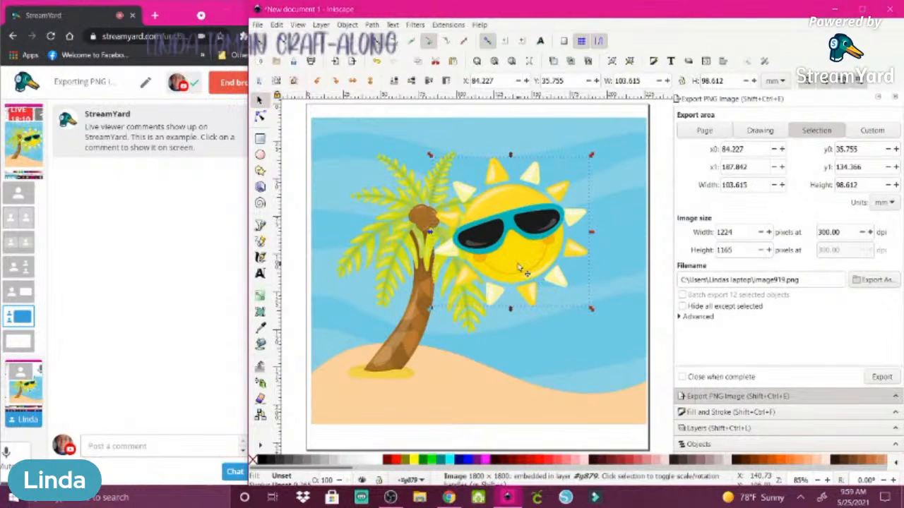
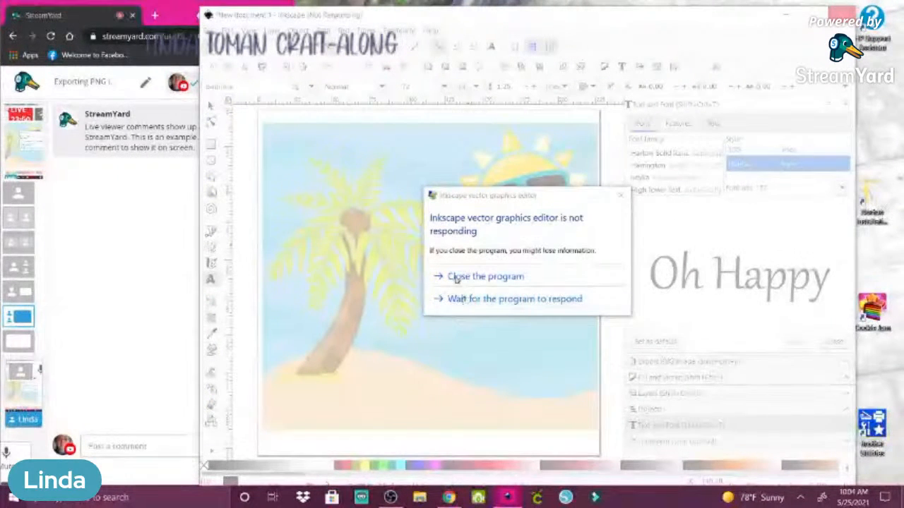
Close the unresponsive Inkscape session and relaunch Inkscape with a blank document.
click(456, 277)
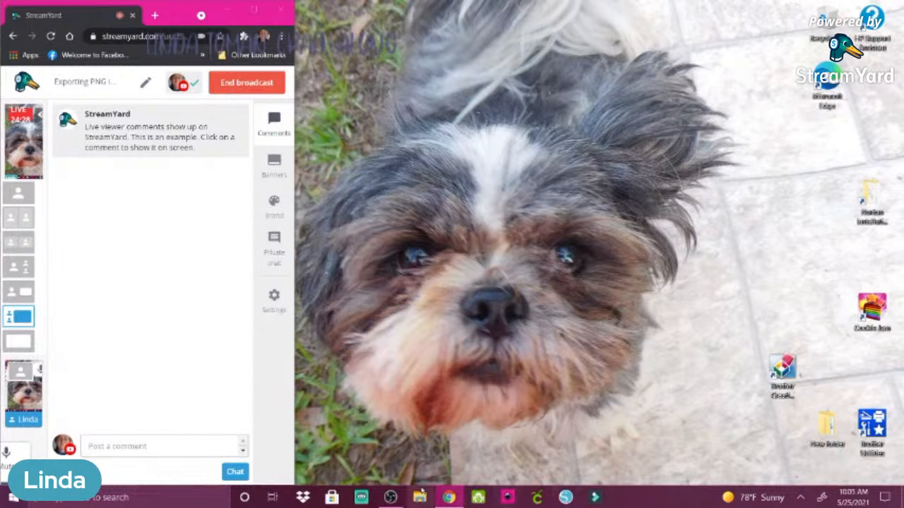
click(507, 497)
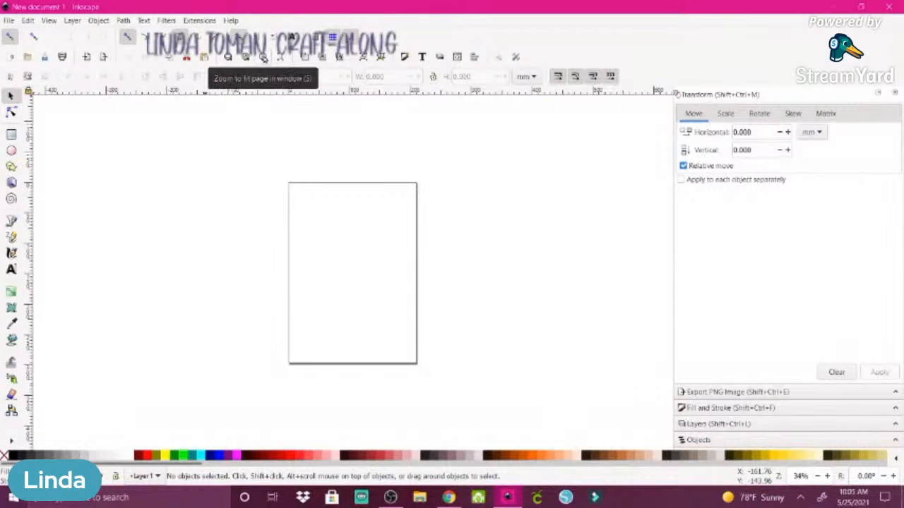
click(263, 57)
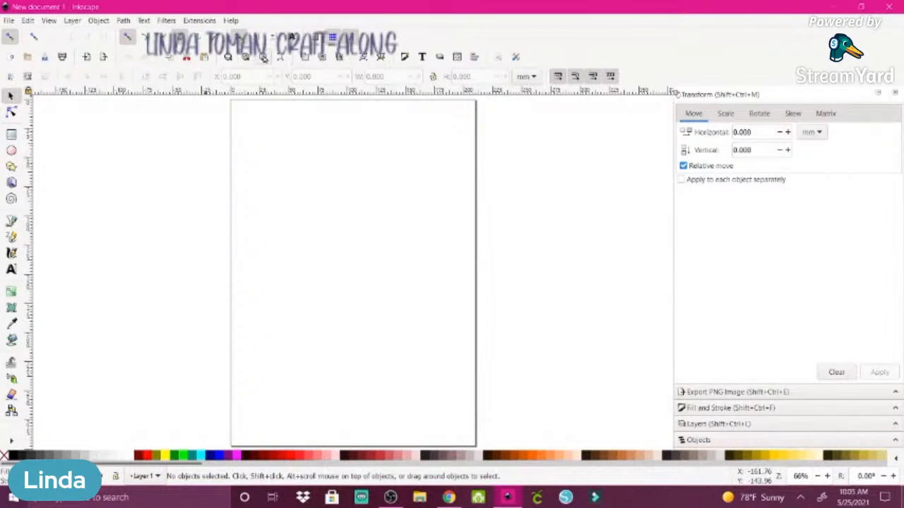
Start a file import and browse from the SVG folder up to the Design Bundles folder.
click(10, 21)
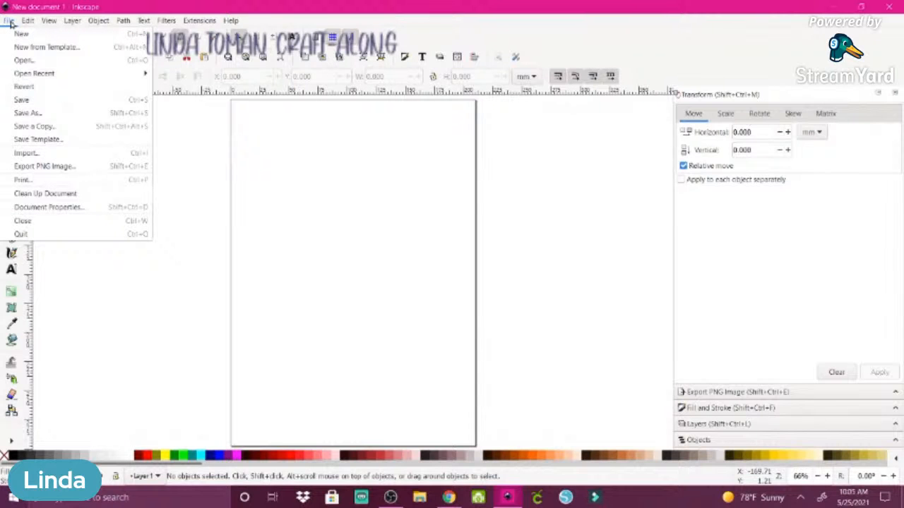
click(26, 152)
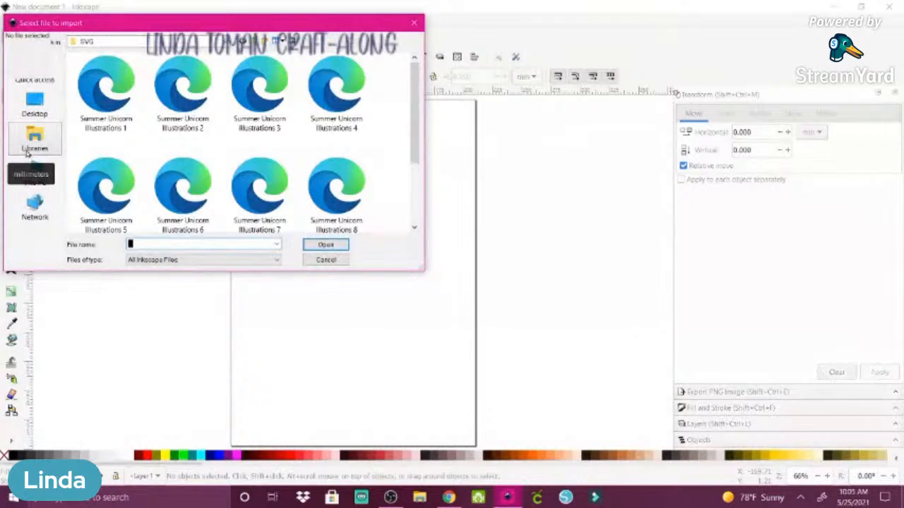
click(223, 42)
click(223, 43)
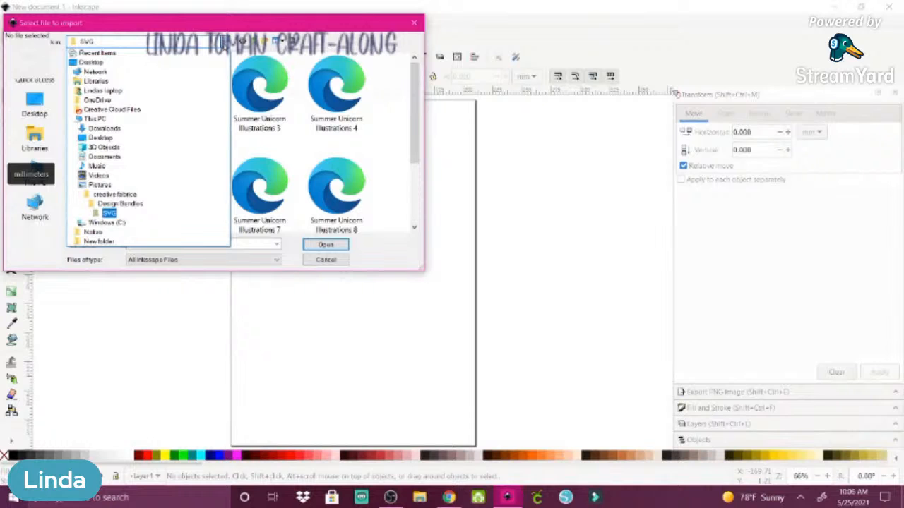
click(126, 203)
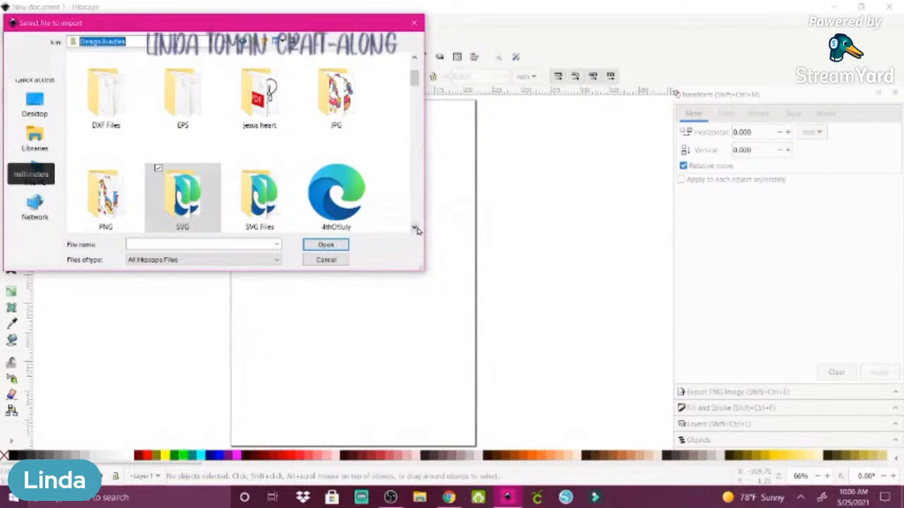
Find the ID RATHER BE FISHING PNG in the Design Bundles folder and import it as an embedded image with smooth rendering.
click(416, 230)
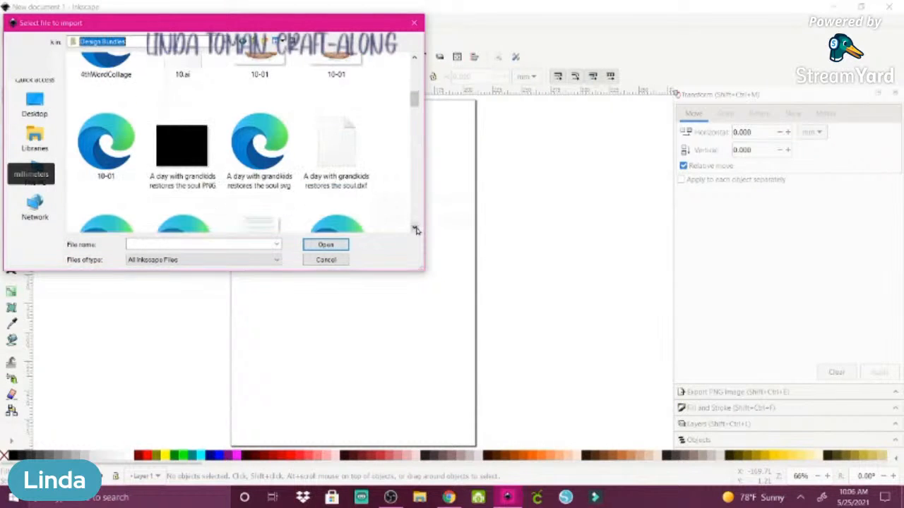
click(416, 230)
click(416, 230)
click(415, 230)
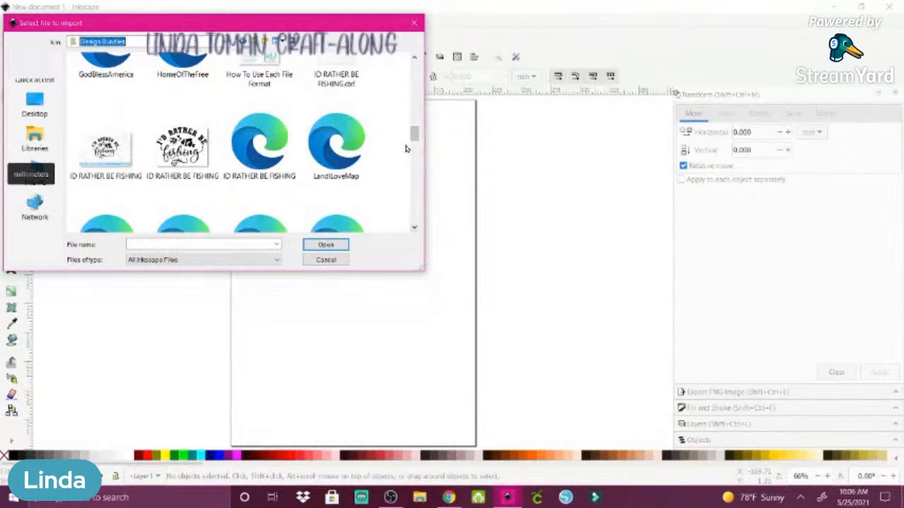
click(184, 145)
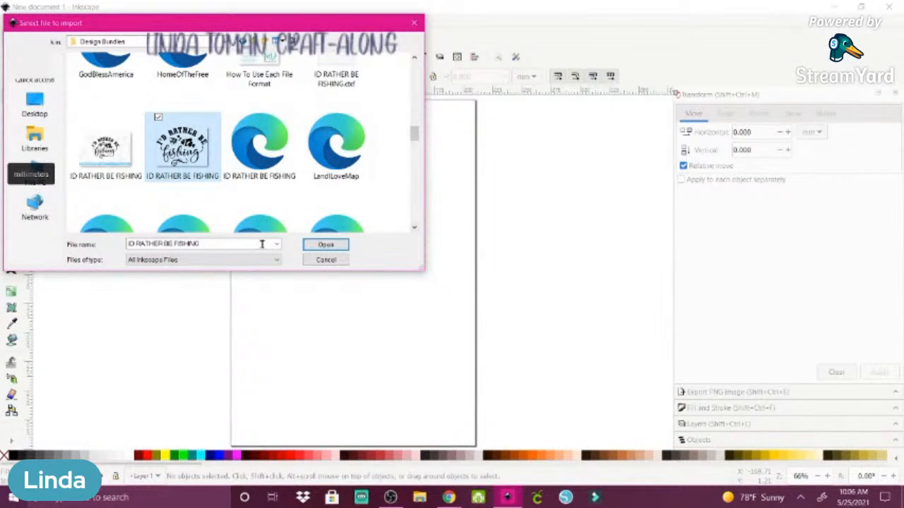
click(324, 245)
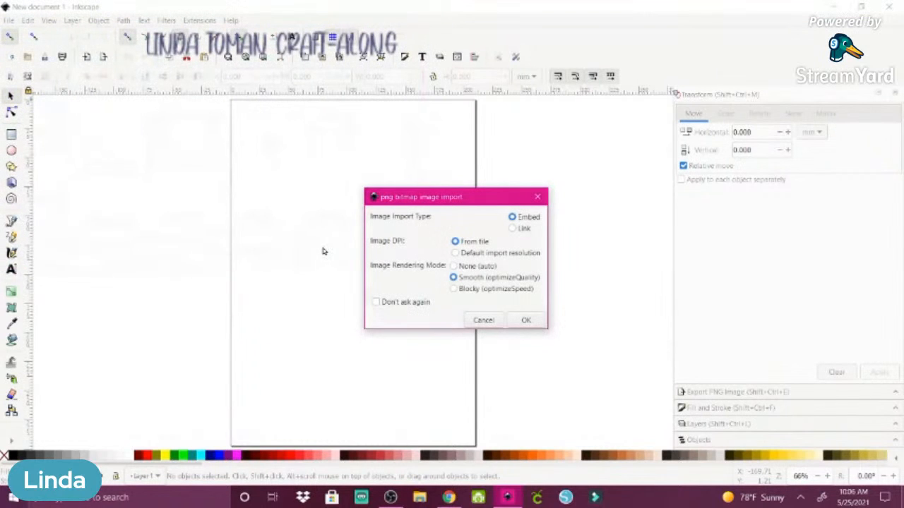
click(533, 322)
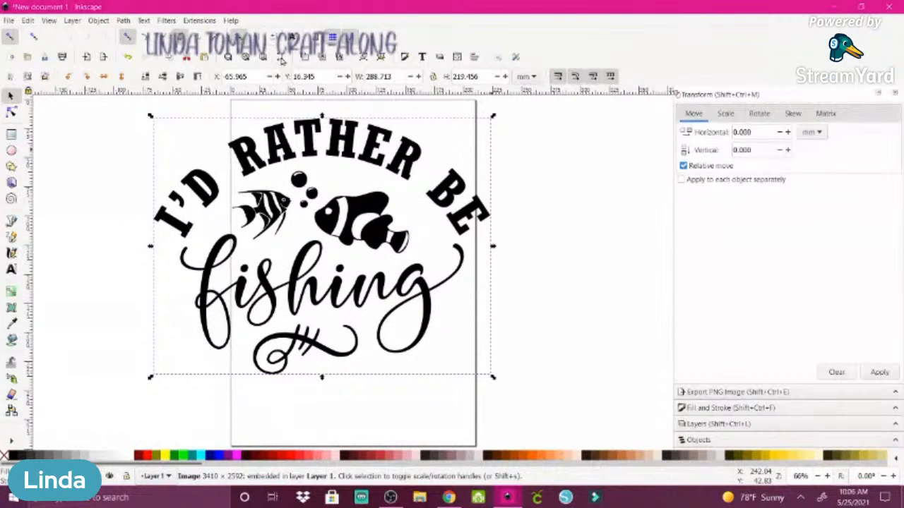
Resize the page to the fishing image and draw a rectangle of about 289 × 219 mm covering the whole page.
click(28, 21)
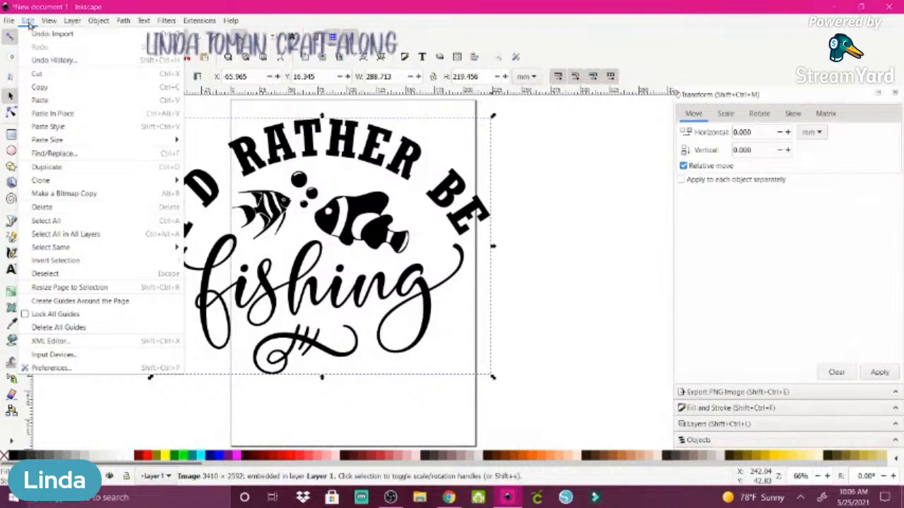
click(82, 288)
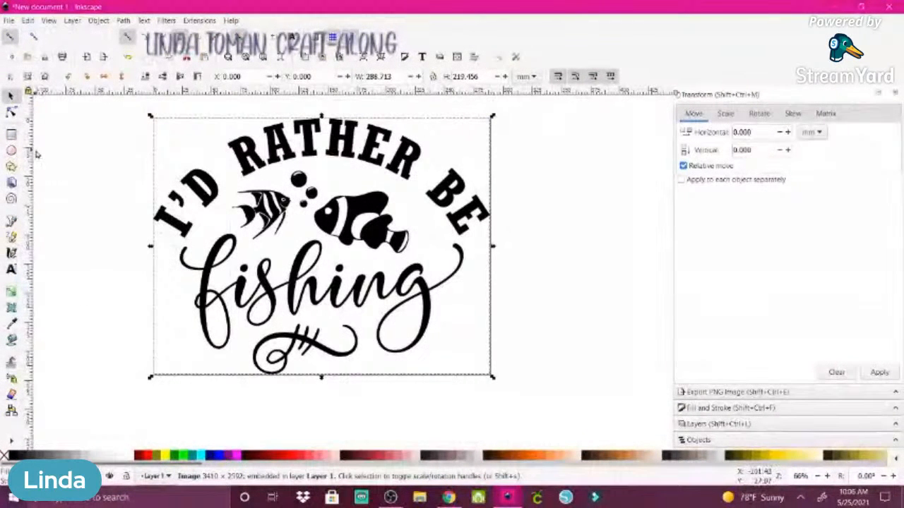
click(11, 136)
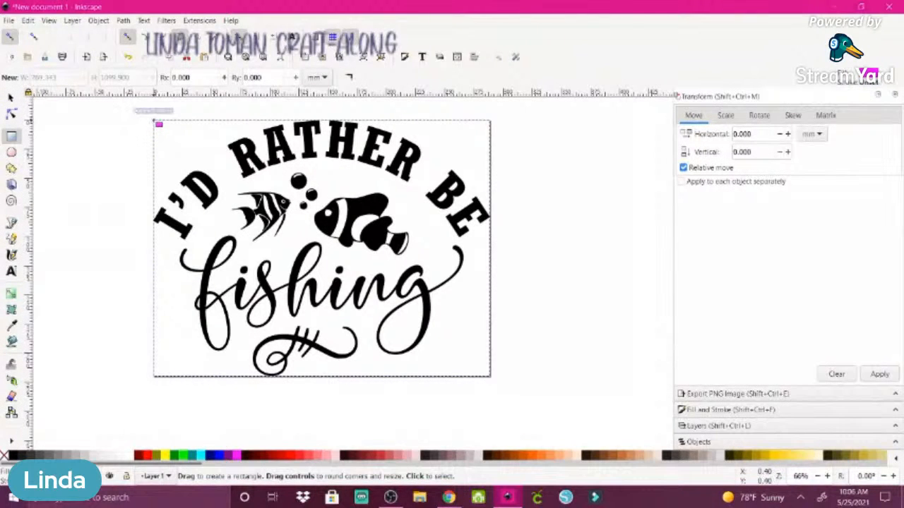
drag(159, 124, 487, 363)
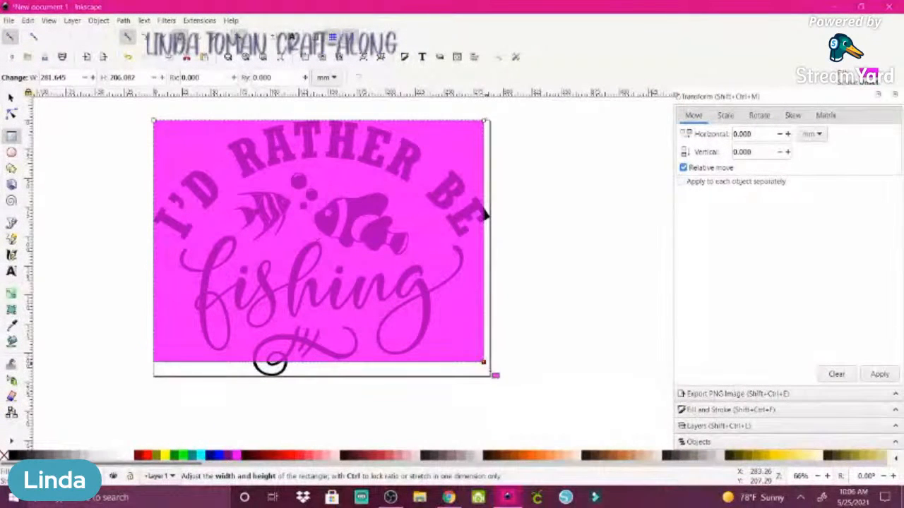
drag(492, 375, 492, 378)
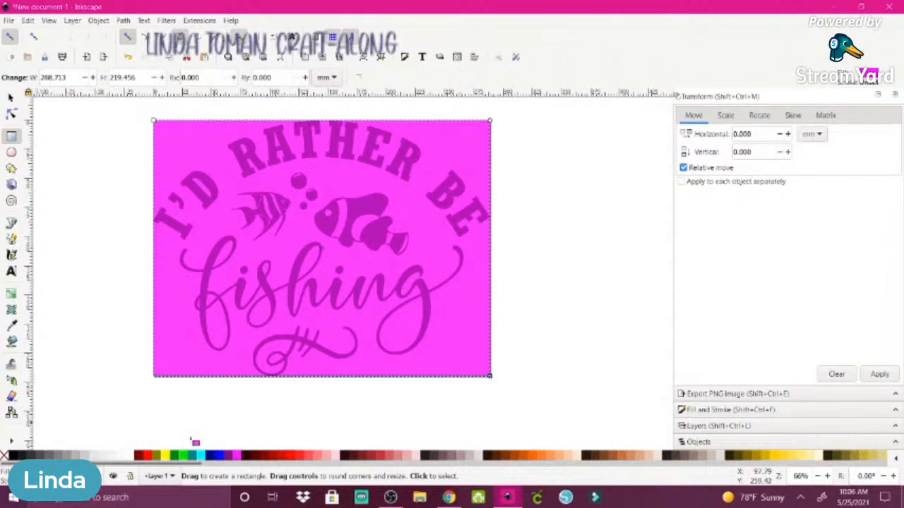
Recolour the rectangle's fill, trying green and olive before settling on the light green #CDDE87.
click(174, 459)
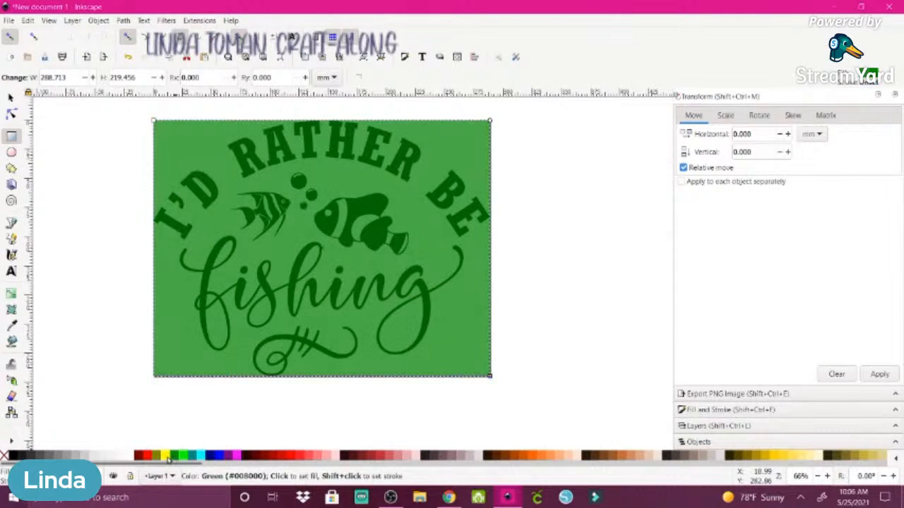
click(157, 459)
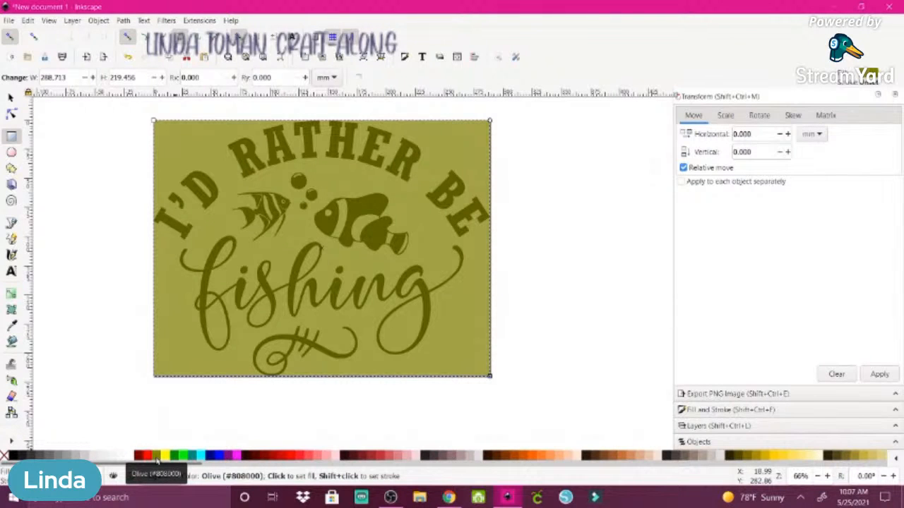
drag(158, 466, 352, 475)
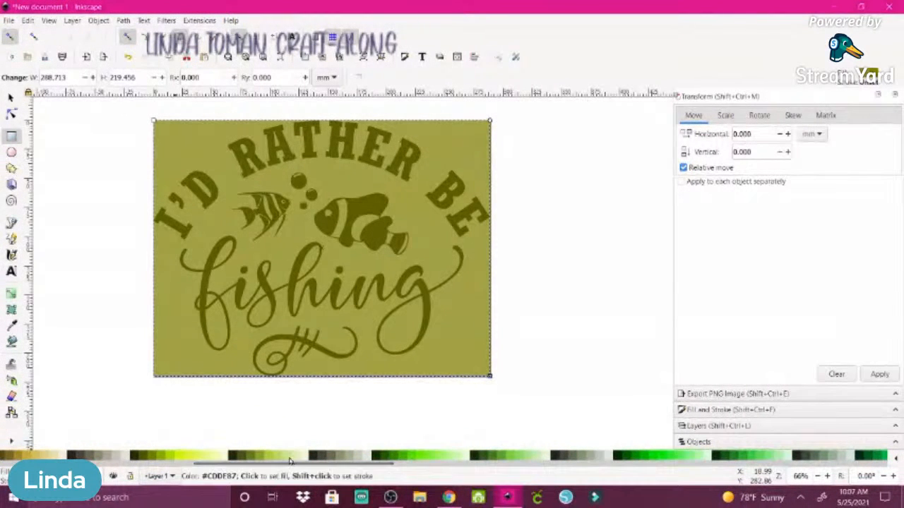
click(289, 457)
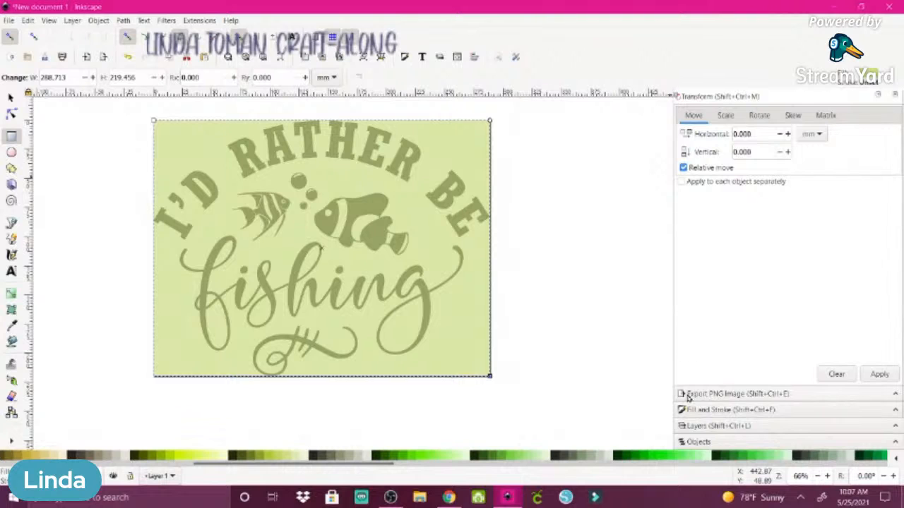
Try the Multiply and Color Dodge blend modes on Layer 1, then set the blend mode back to Normal.
click(704, 410)
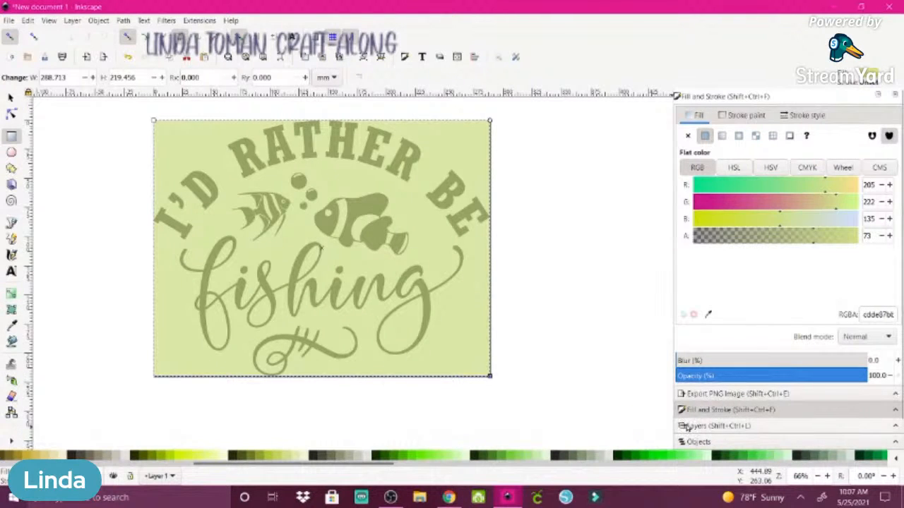
click(684, 426)
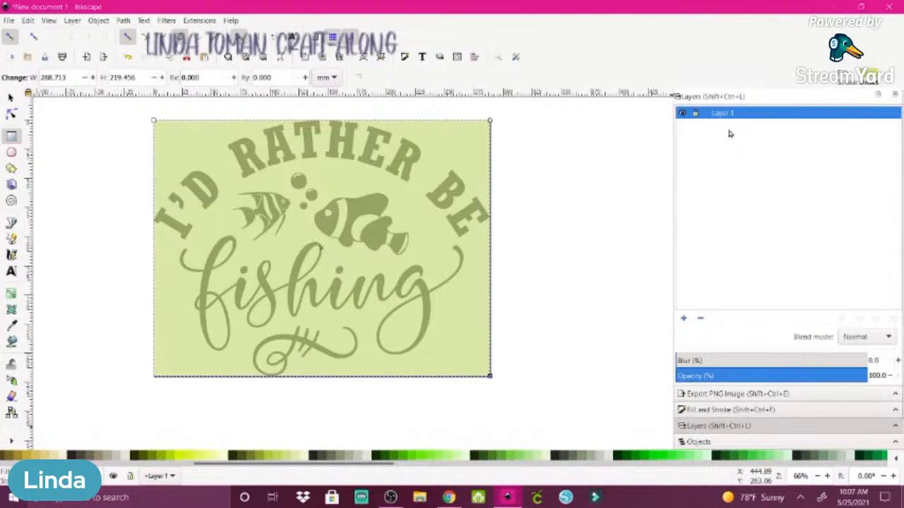
click(875, 338)
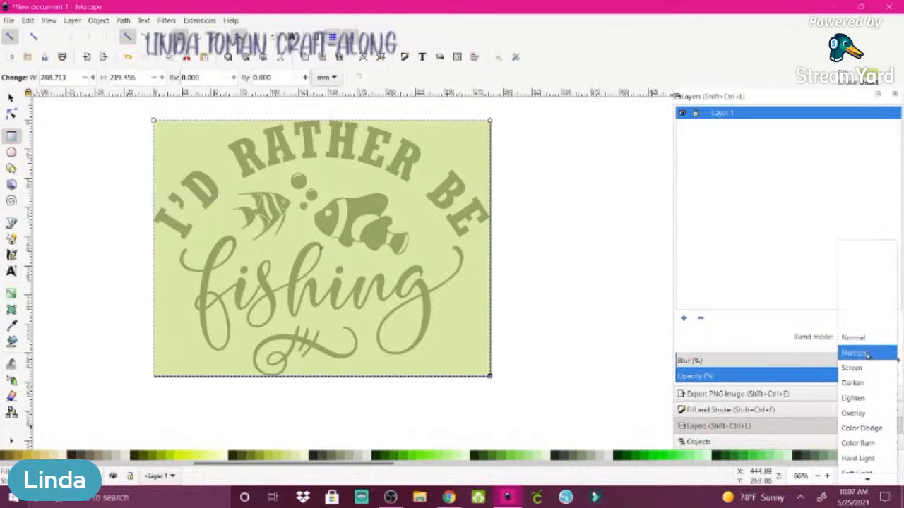
click(864, 355)
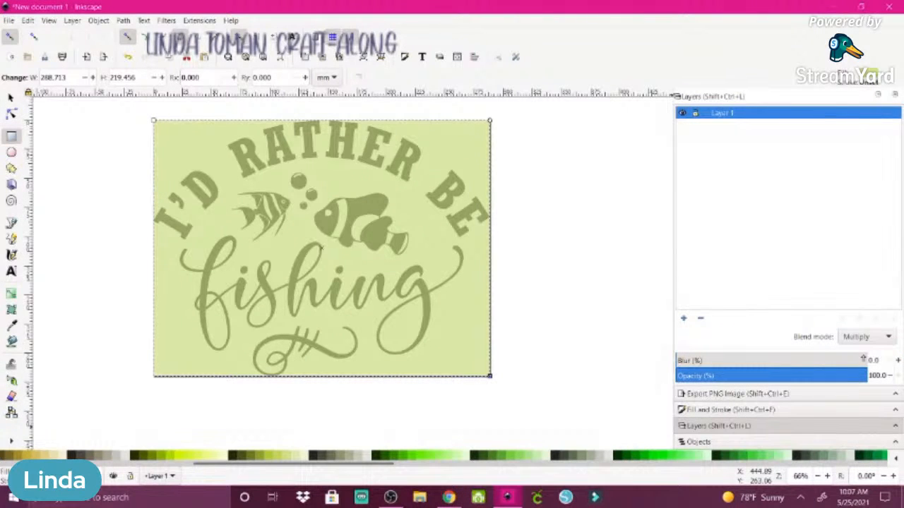
click(889, 338)
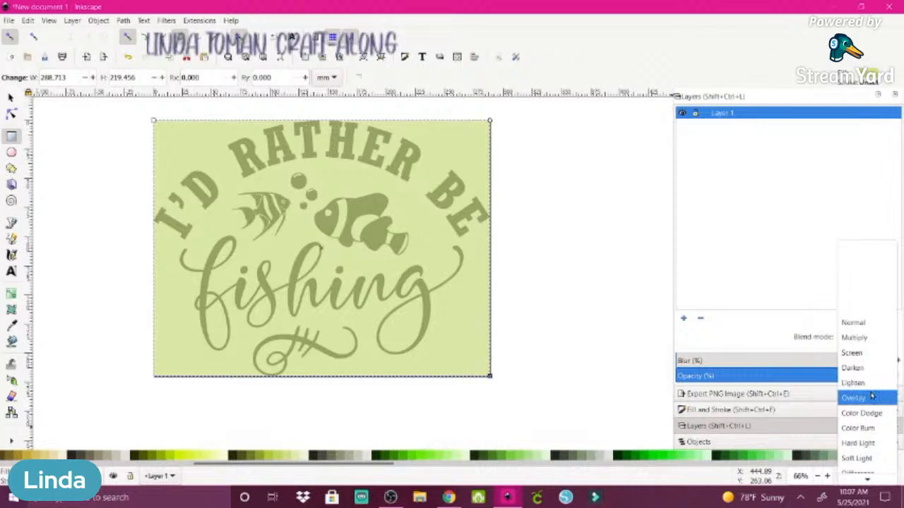
click(870, 414)
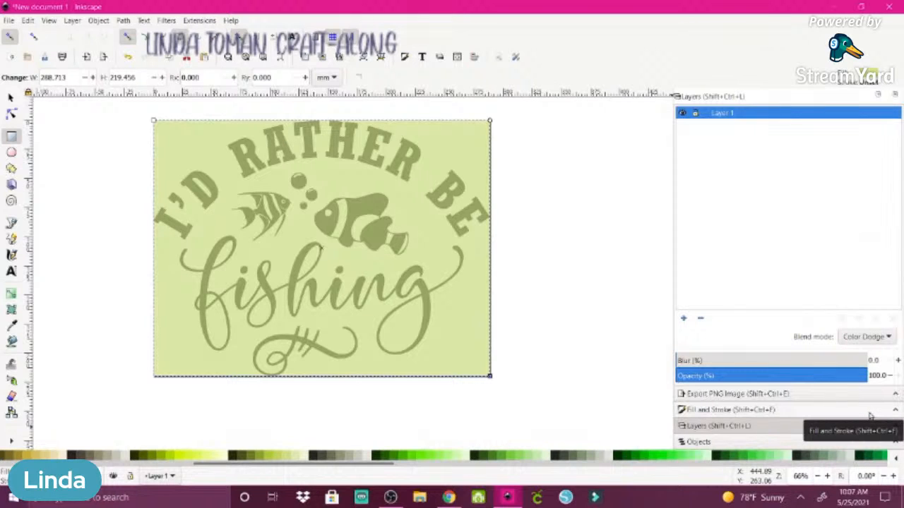
click(889, 338)
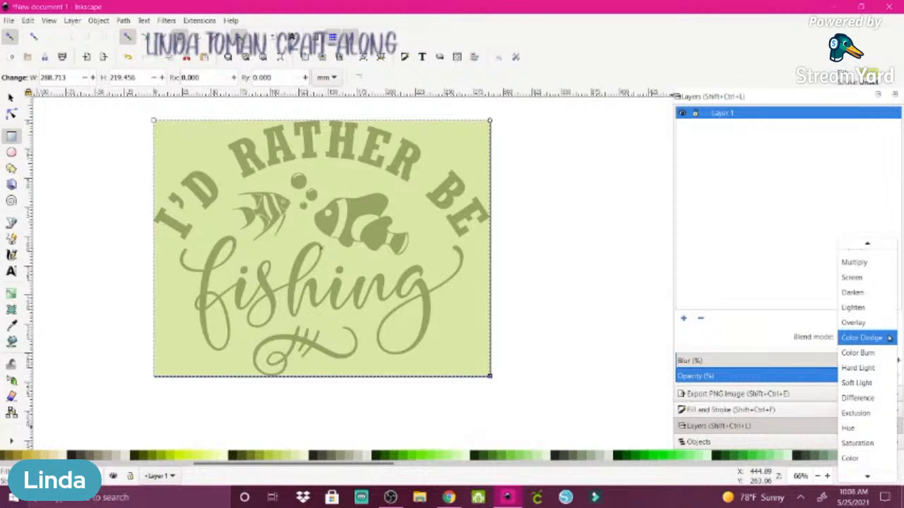
click(872, 246)
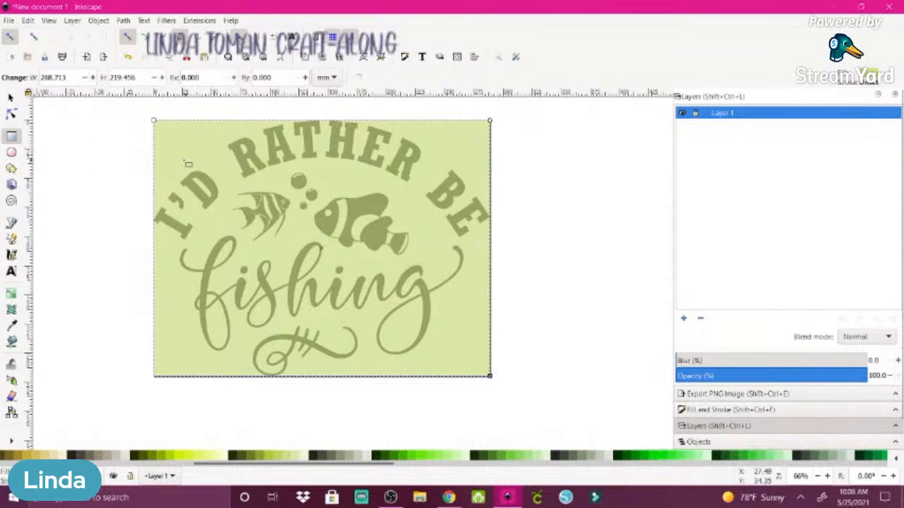
Lower the light green rectangle behind the fishing image, raise it back above once, and lower it again.
click(124, 21)
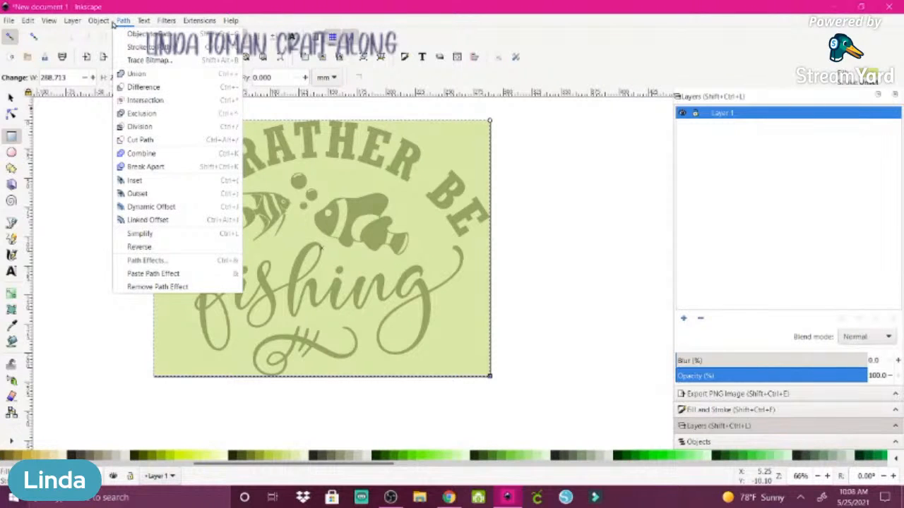
mouse_move(103, 21)
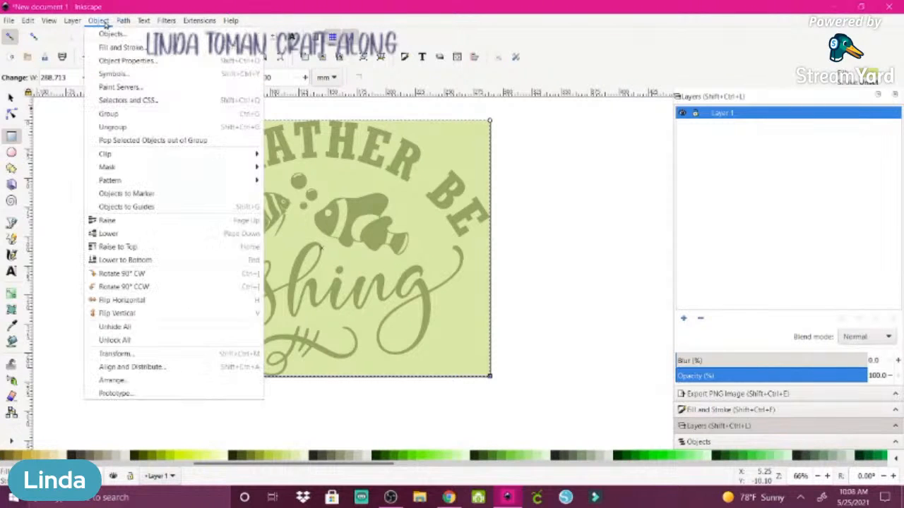
click(109, 234)
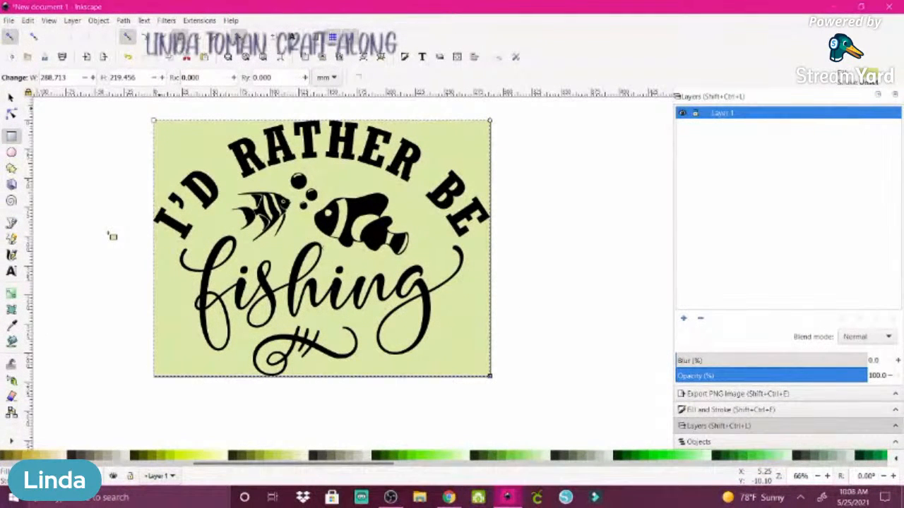
click(97, 22)
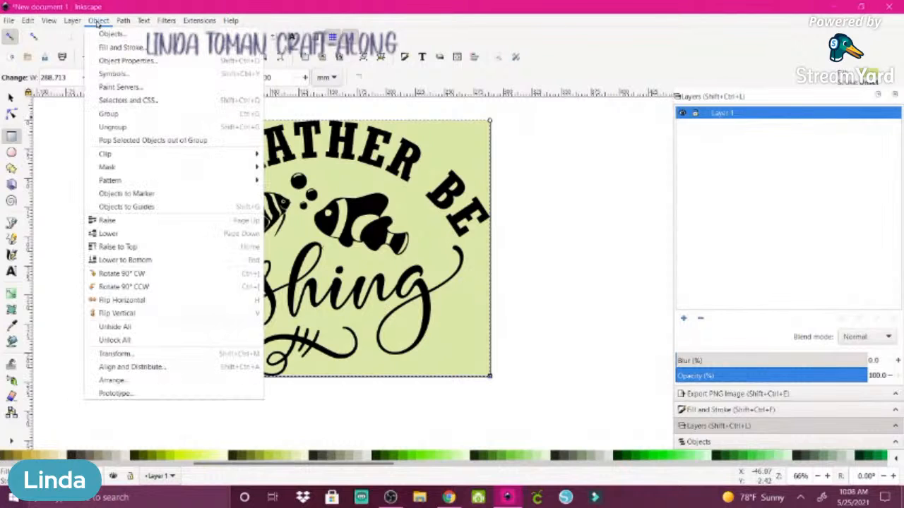
click(112, 222)
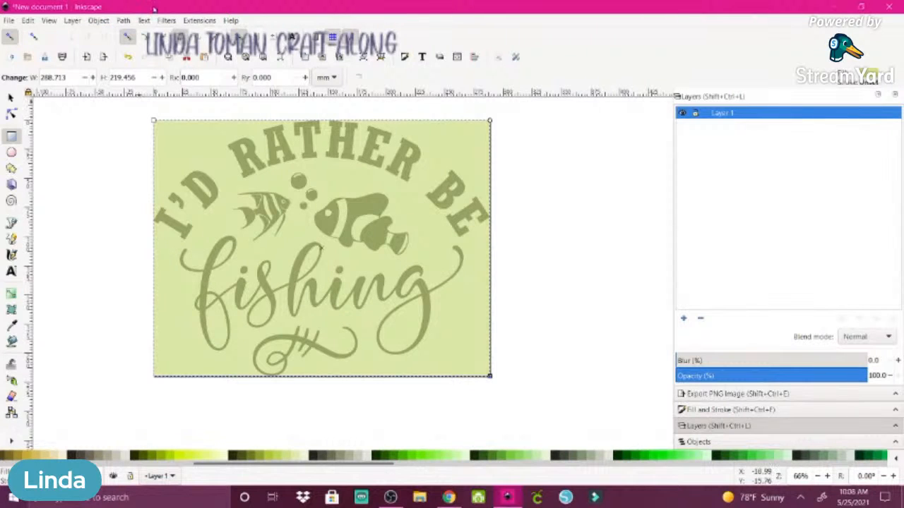
click(99, 20)
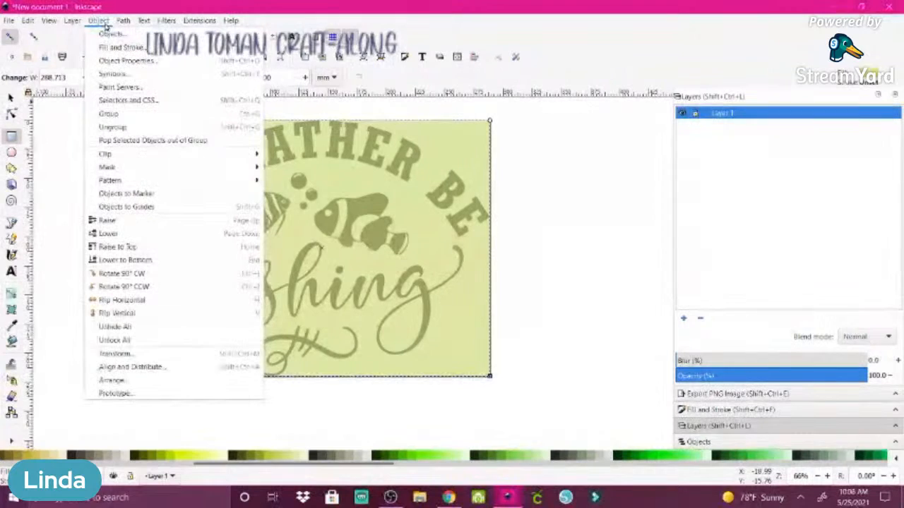
click(113, 234)
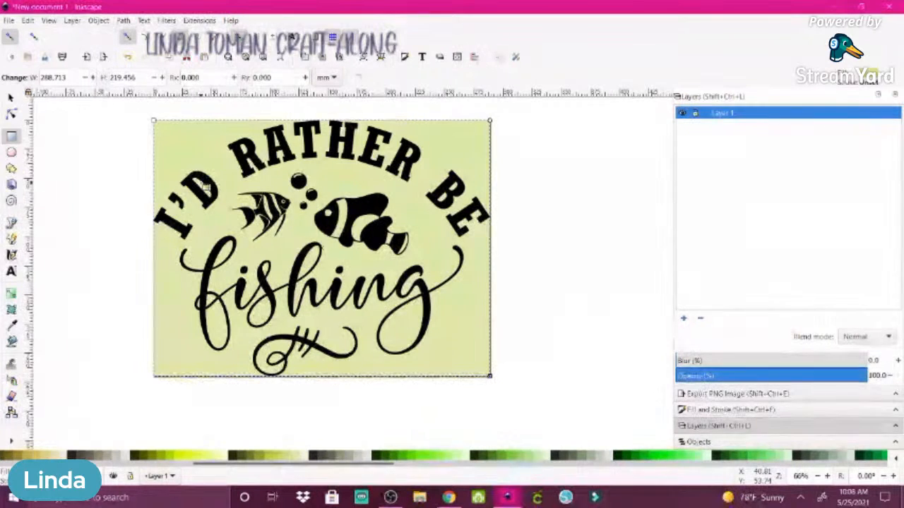
Select the fishing image and shrink it from its upper-left corner to about 281 × 211 mm.
click(11, 97)
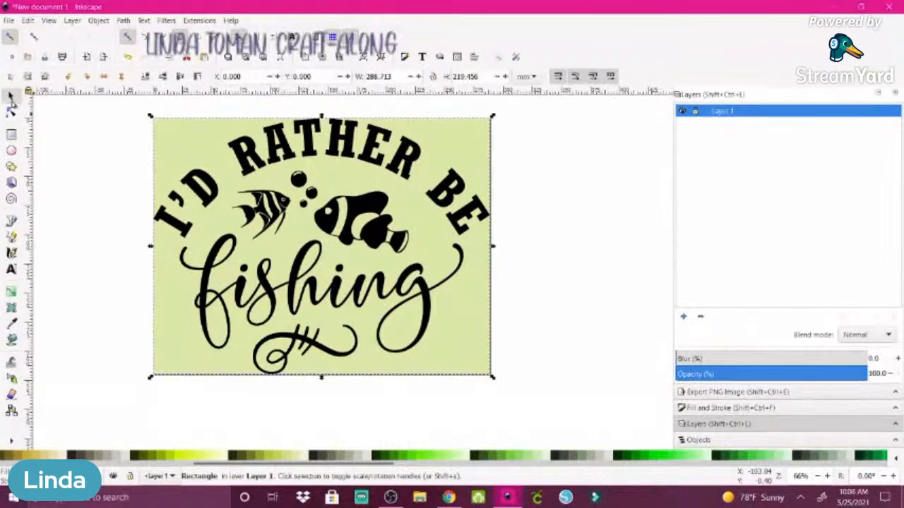
click(207, 204)
mouse_move(206, 204)
mouse_down()
mouse_move(214, 219)
mouse_move(211, 210)
mouse_up()
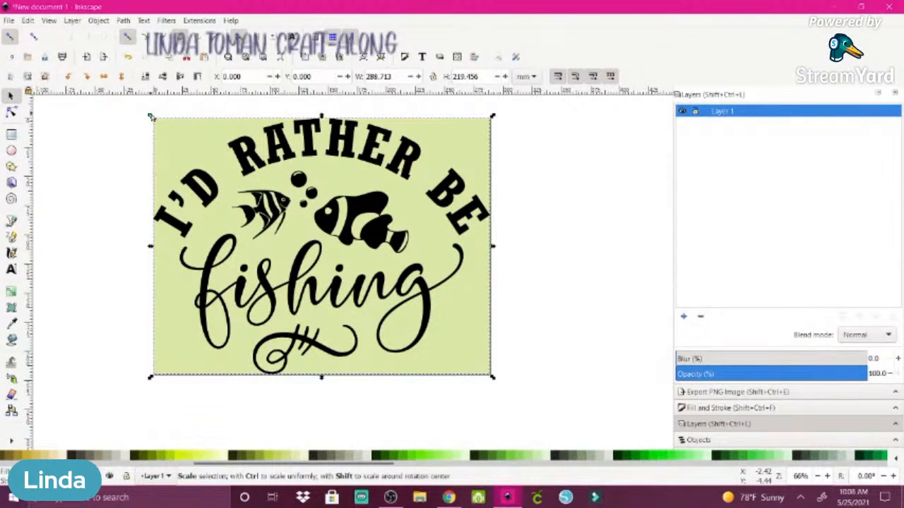
mouse_move(154, 118)
mouse_down()
mouse_move(165, 132)
mouse_move(157, 124)
mouse_up()
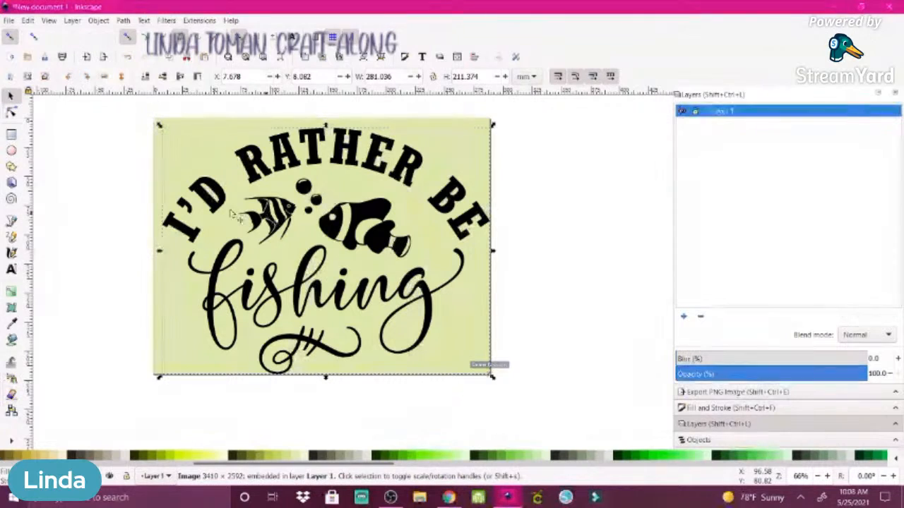
Select the background rectangle and the fishing image together.
click(118, 161)
drag(117, 133, 340, 300)
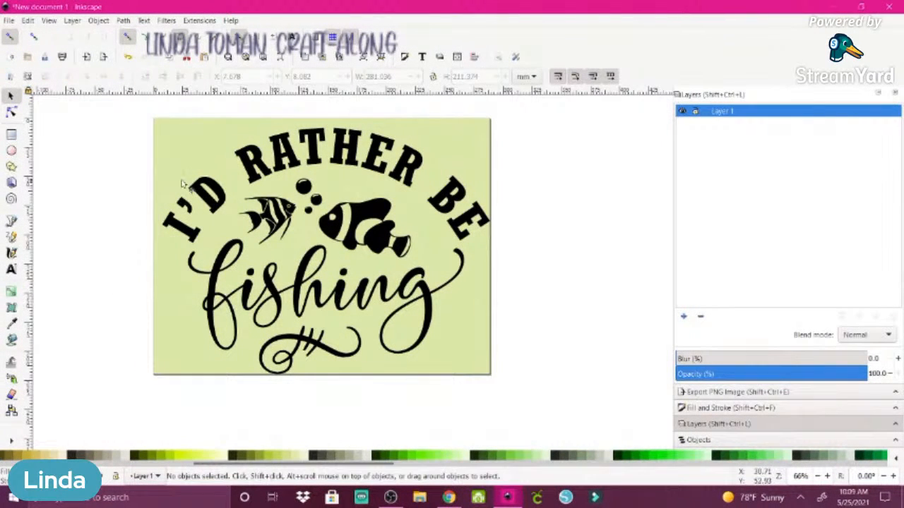
drag(131, 110, 421, 252)
drag(487, 360, 515, 403)
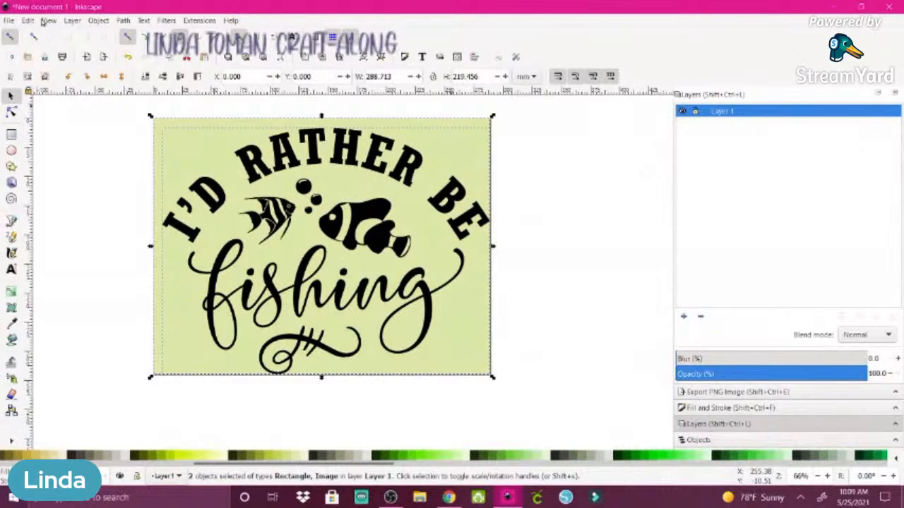
click(27, 20)
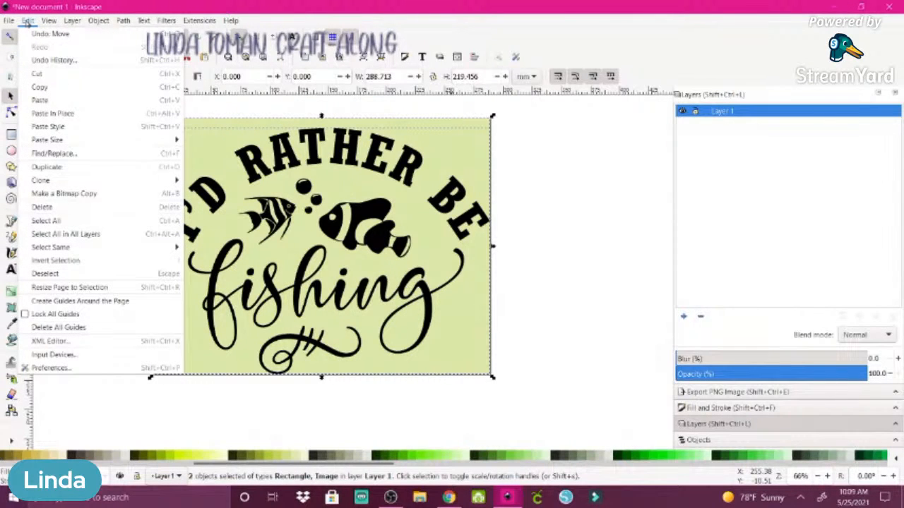
click(28, 20)
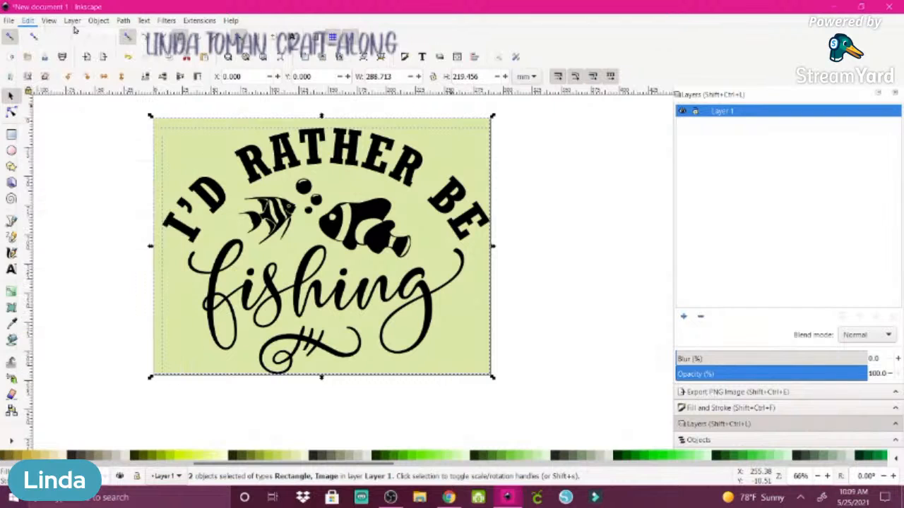
click(97, 20)
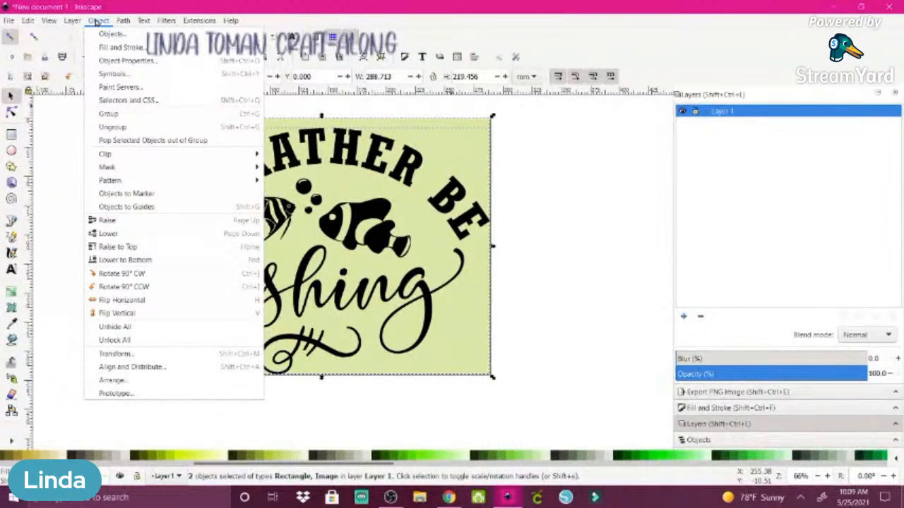
mouse_move(123, 21)
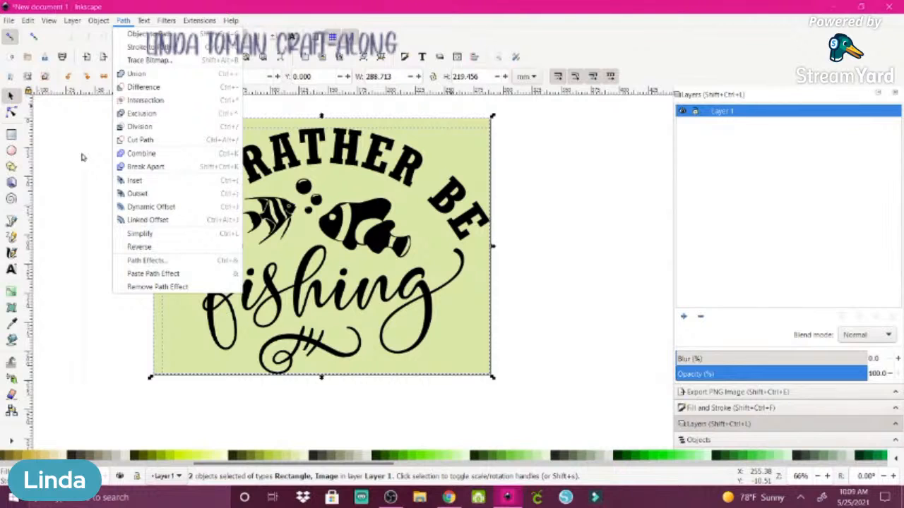
click(123, 20)
click(72, 21)
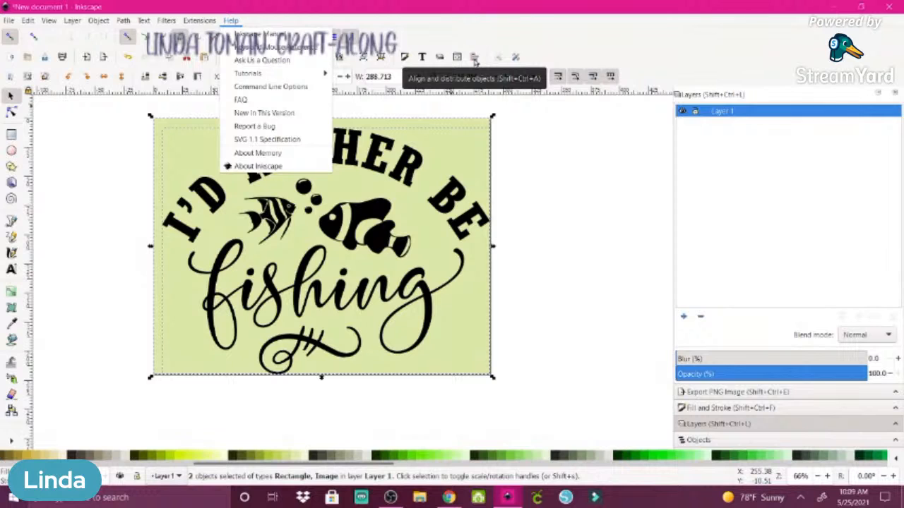
key(Escape)
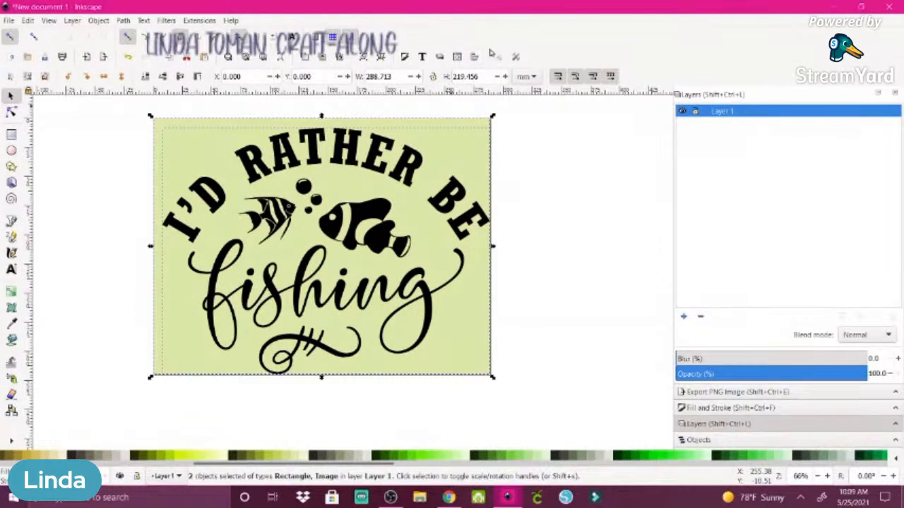
Center the fishing image on the background rectangle both horizontally and vertically, relative to the biggest object.
click(475, 57)
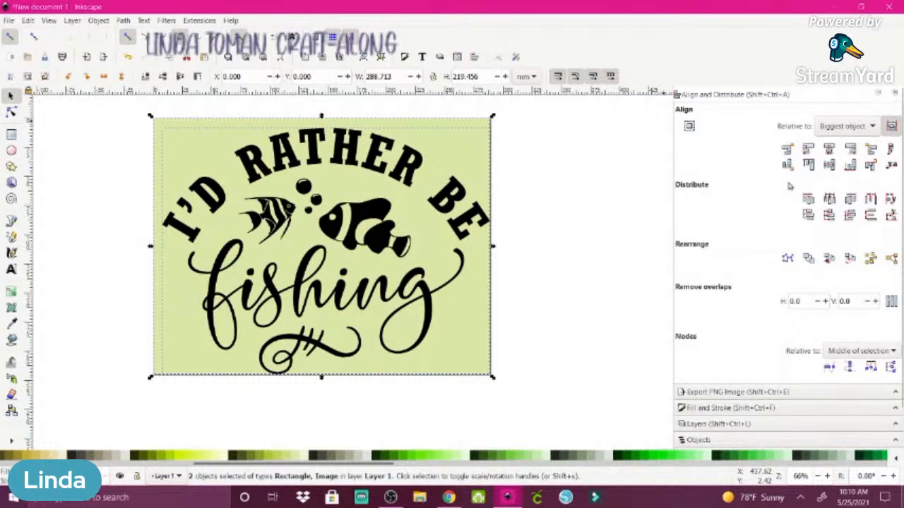
click(830, 151)
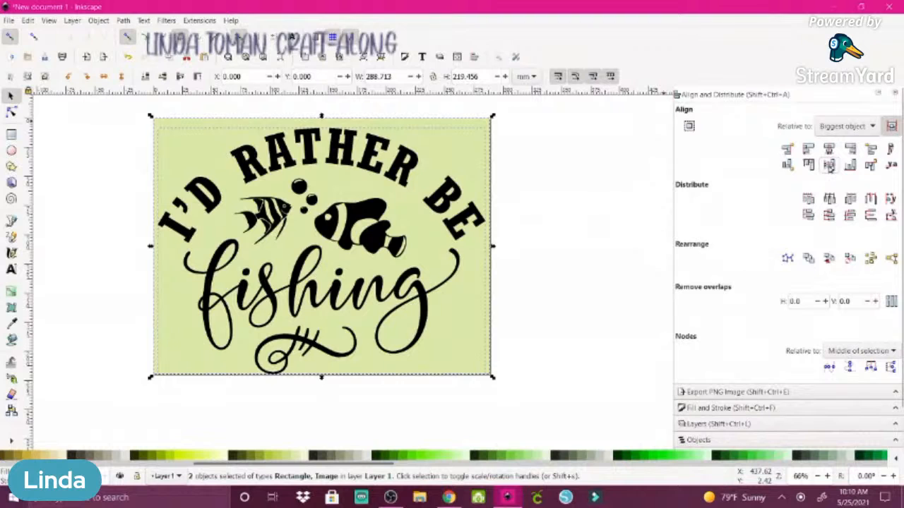
click(830, 165)
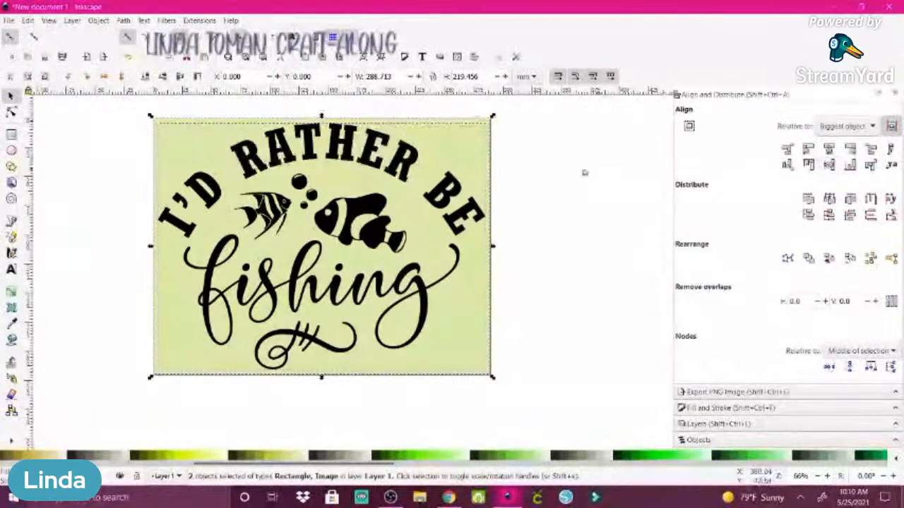
Convert the background rectangle to a path and group it with the fishing image.
click(123, 20)
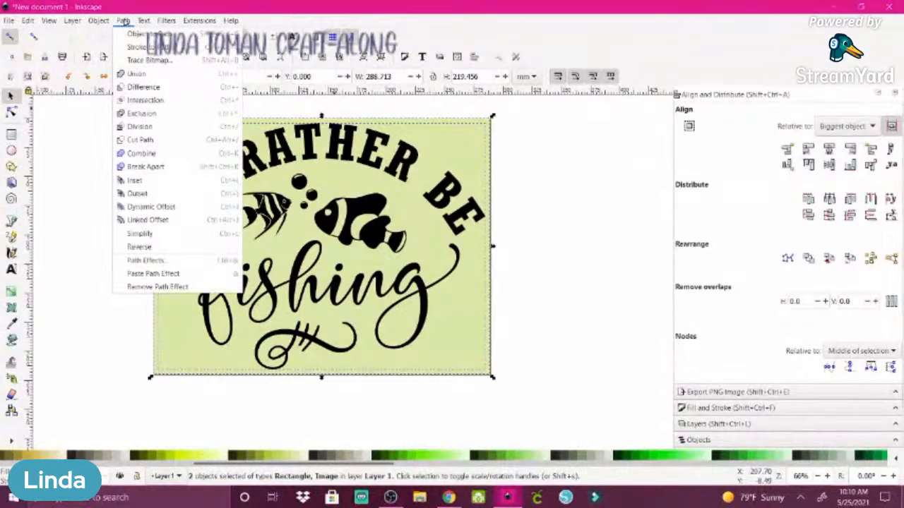
click(127, 34)
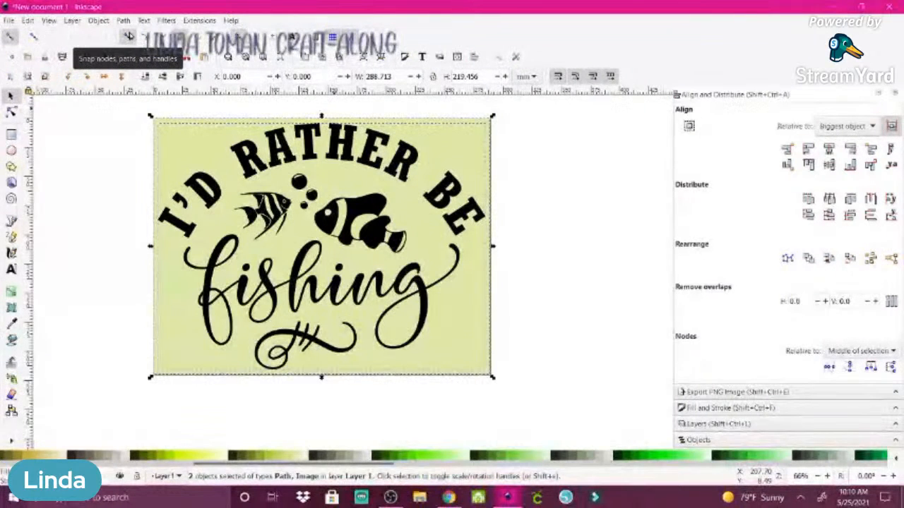
click(99, 20)
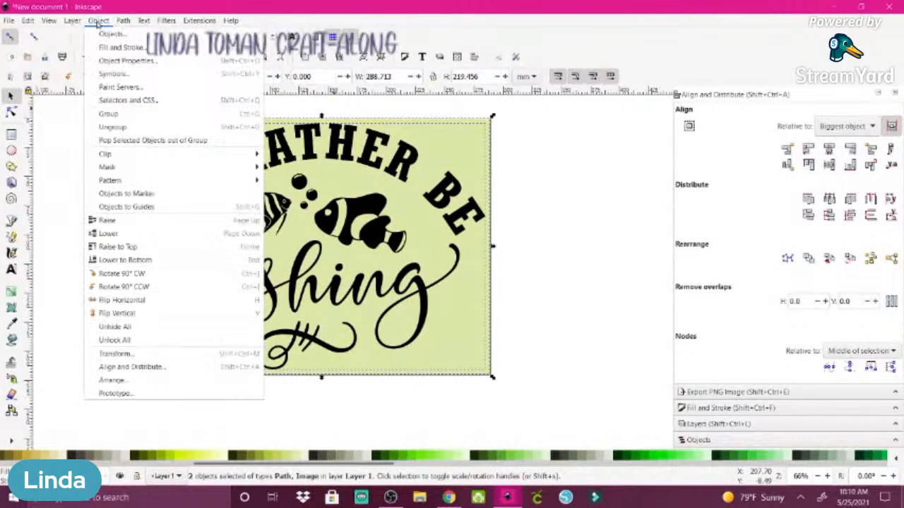
click(101, 114)
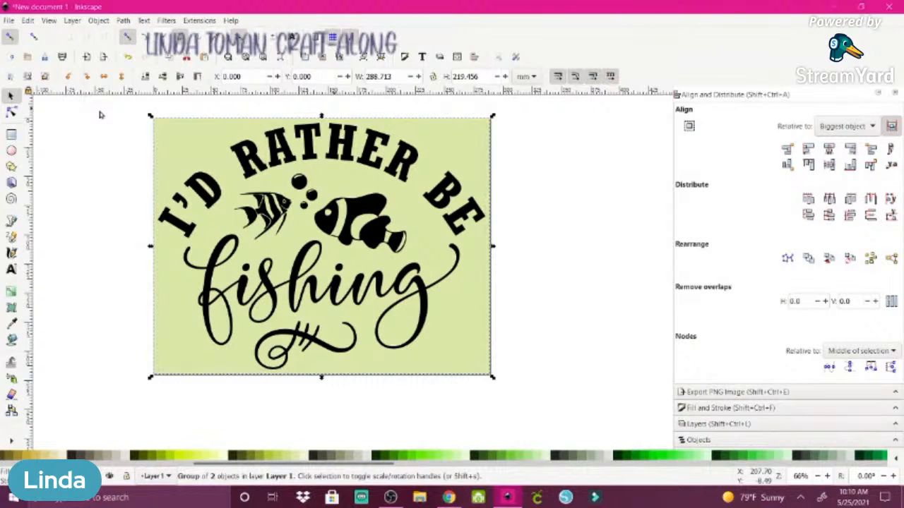
Set up a PNG export with the whole page as the export area.
click(9, 21)
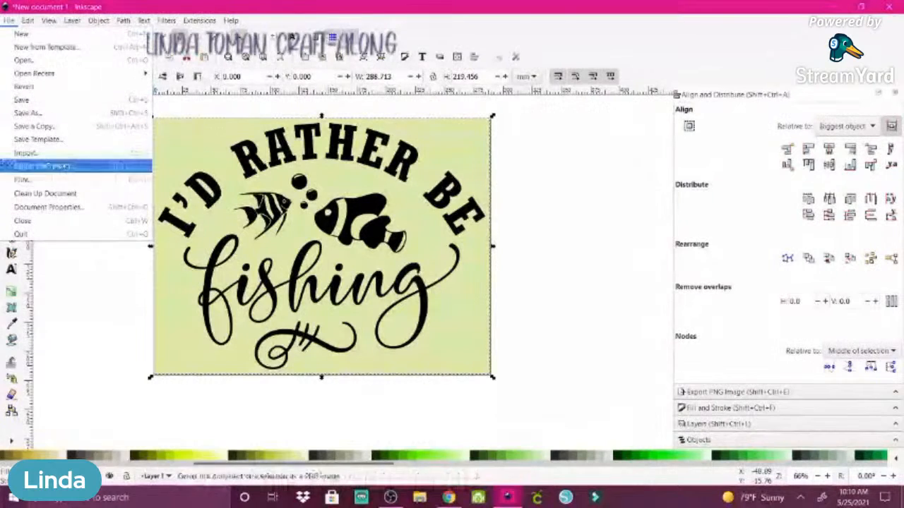
click(63, 167)
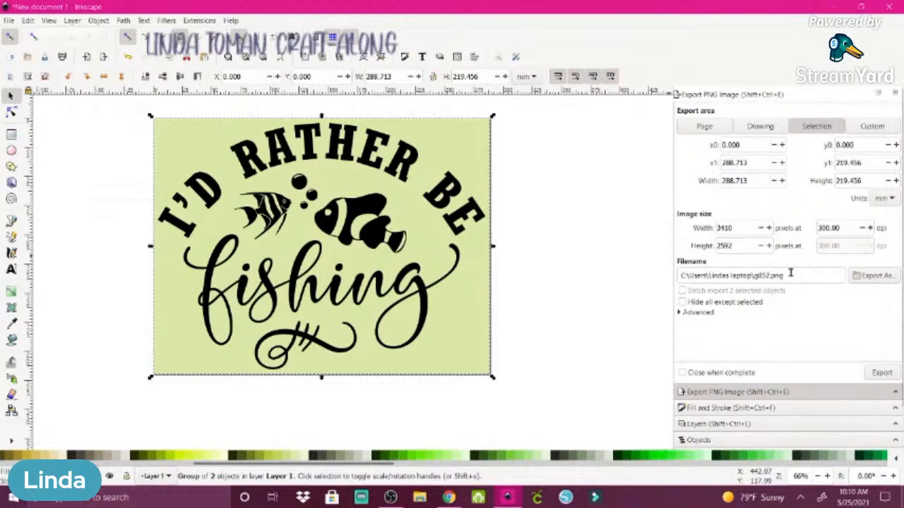
click(700, 132)
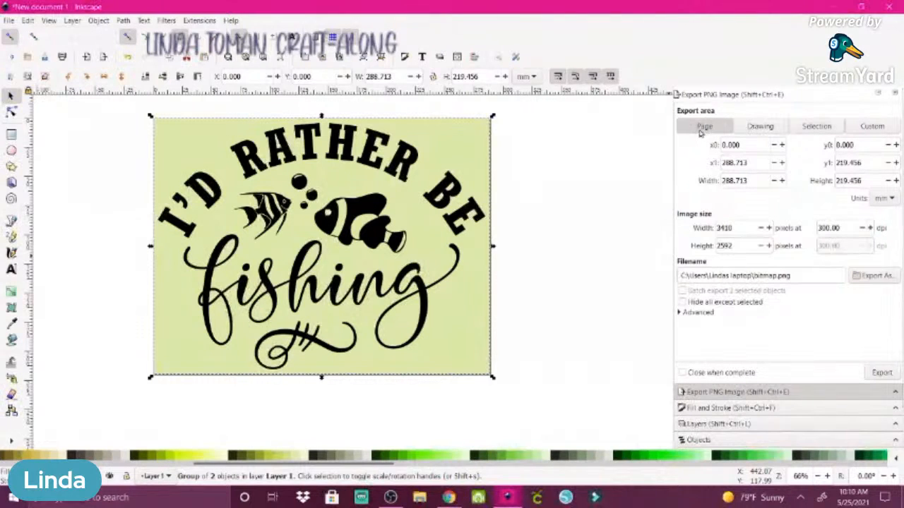
Rename the export file to Id rather fish.png, export it, and close the Inkscape window.
triple_click(777, 276)
click(777, 276)
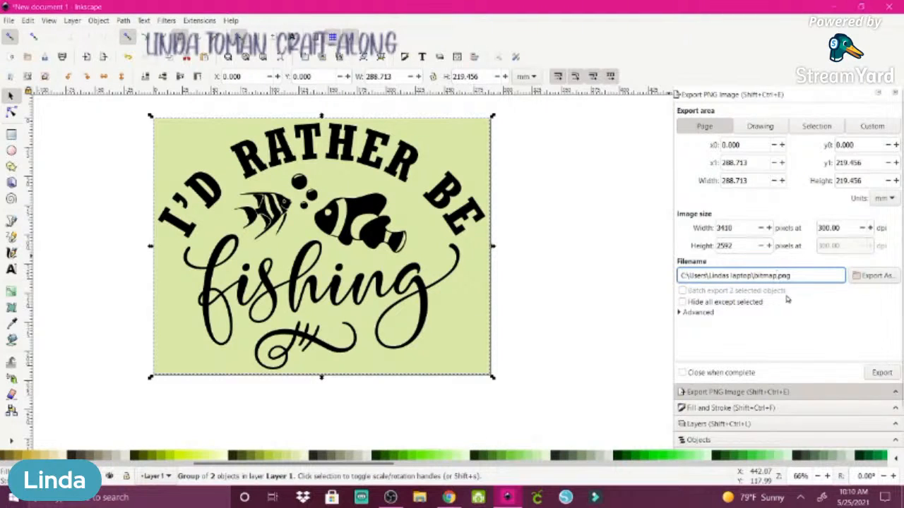
key(BackSpace)
key(BackSpace)
key(BackSpace)
key(BackSpace)
key(BackSpace)
key(BackSpace)
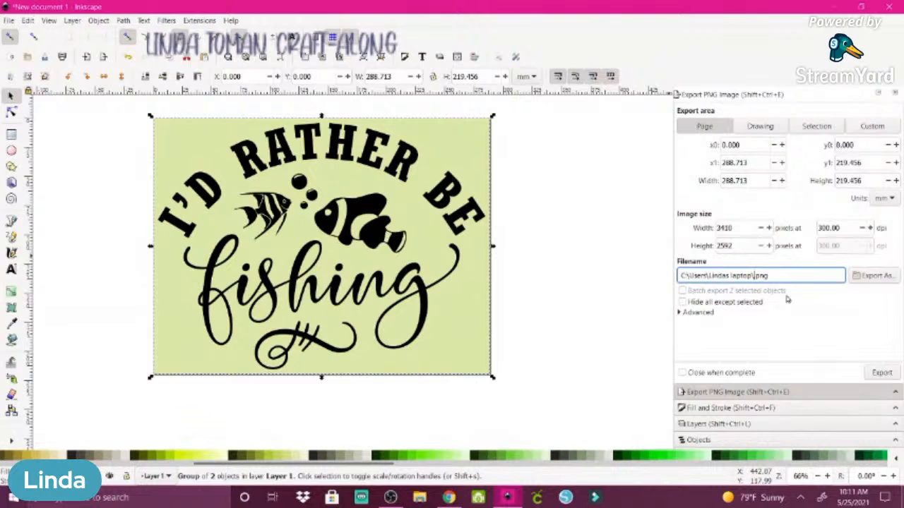
text(d rather fish)
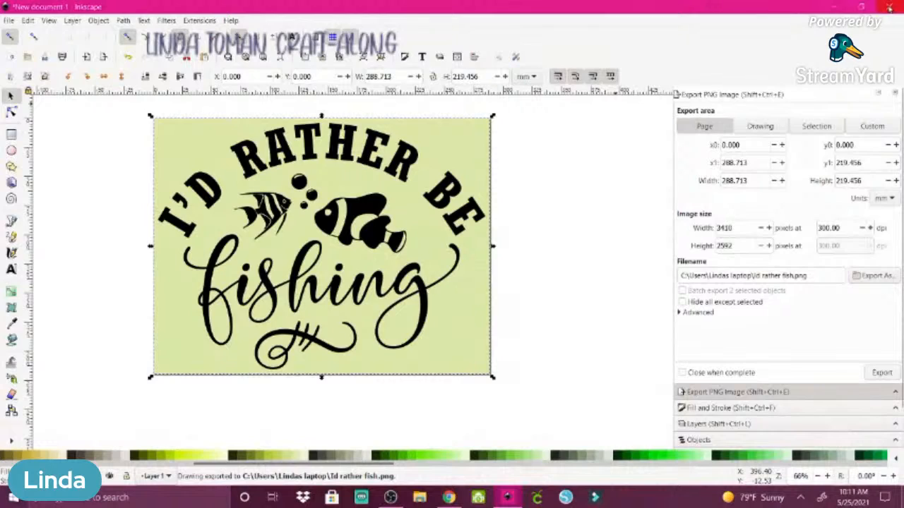
click(885, 7)
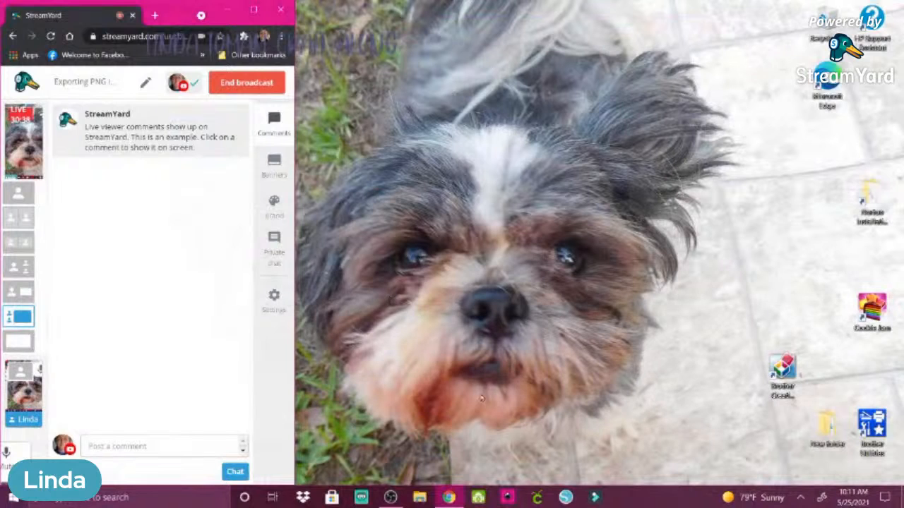
In File Explorer, go to the user's home folder and open the exported Id rather fish image to view it.
mouse_move(449, 500)
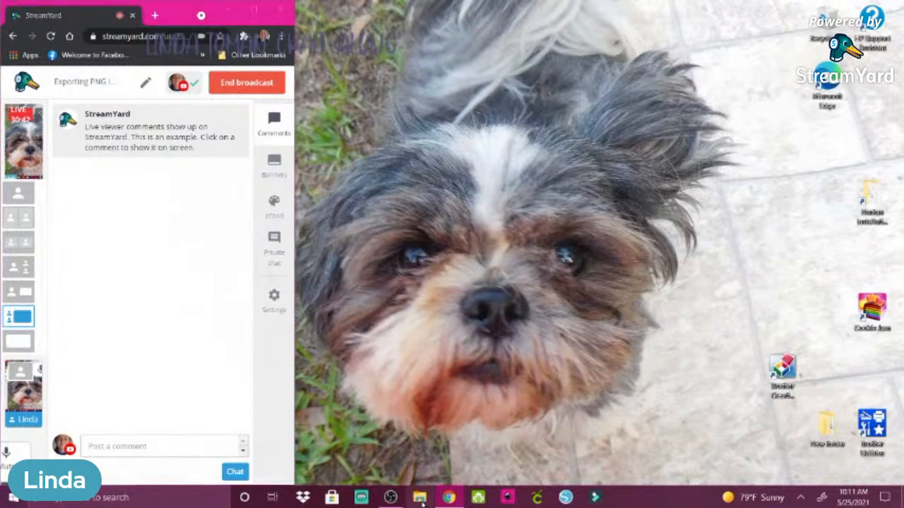
click(420, 499)
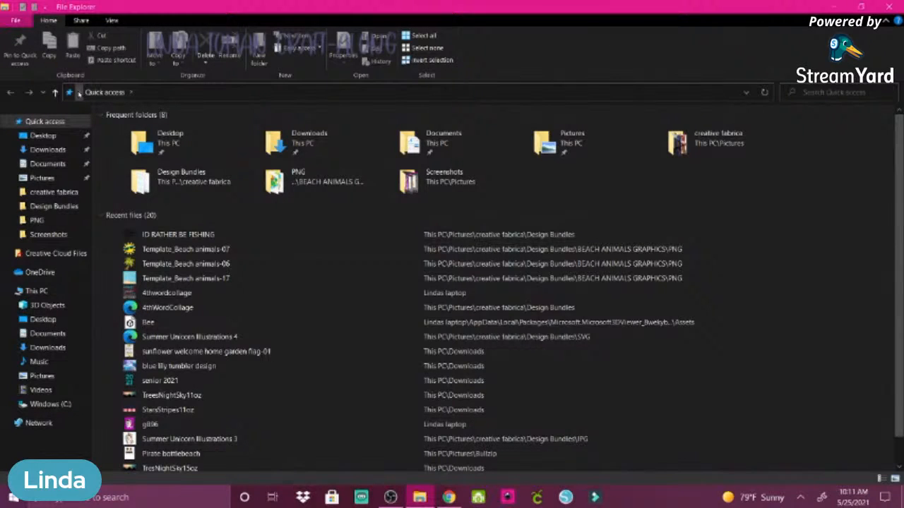
click(79, 92)
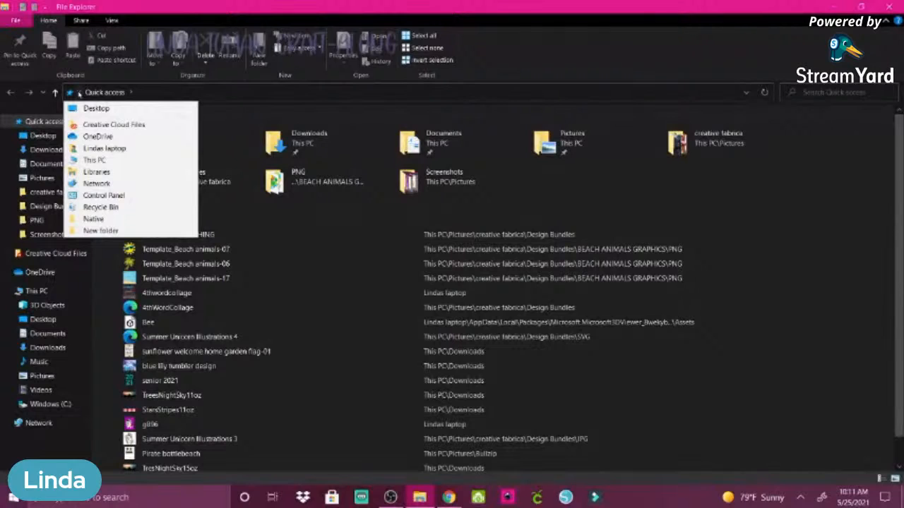
click(98, 149)
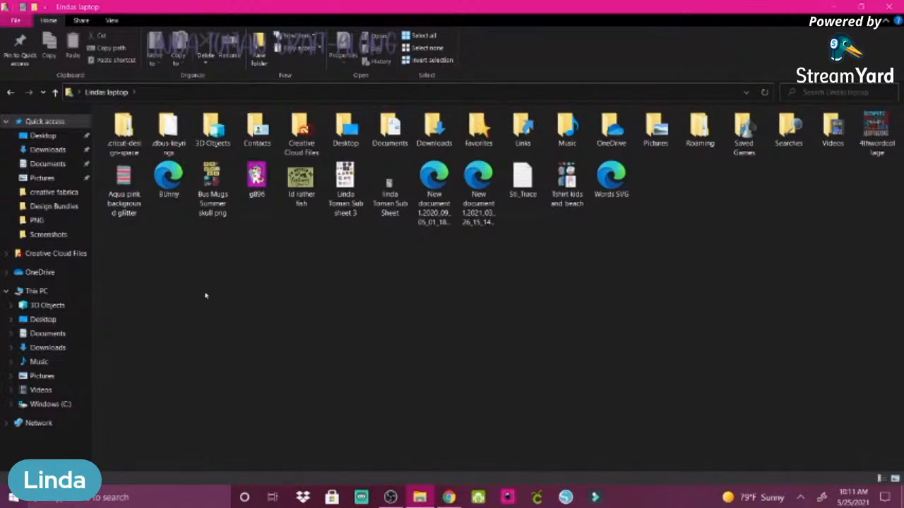
click(297, 190)
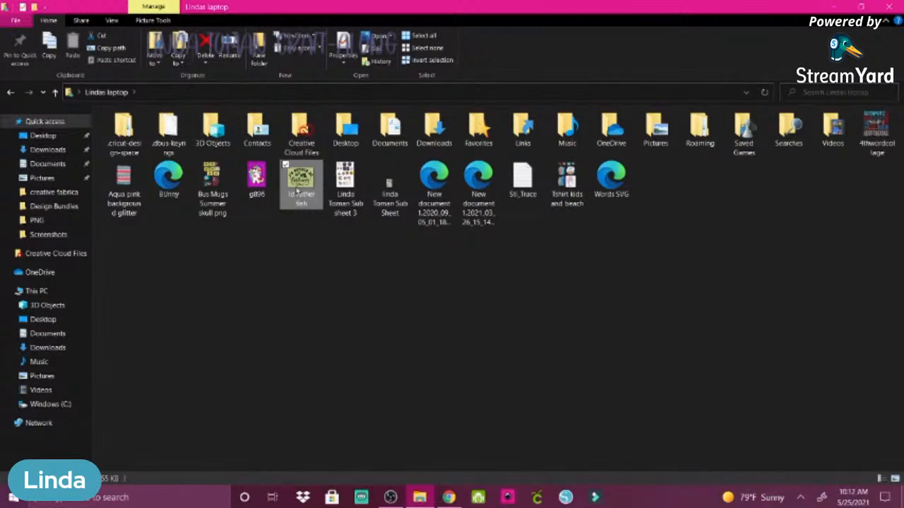
double_click(297, 191)
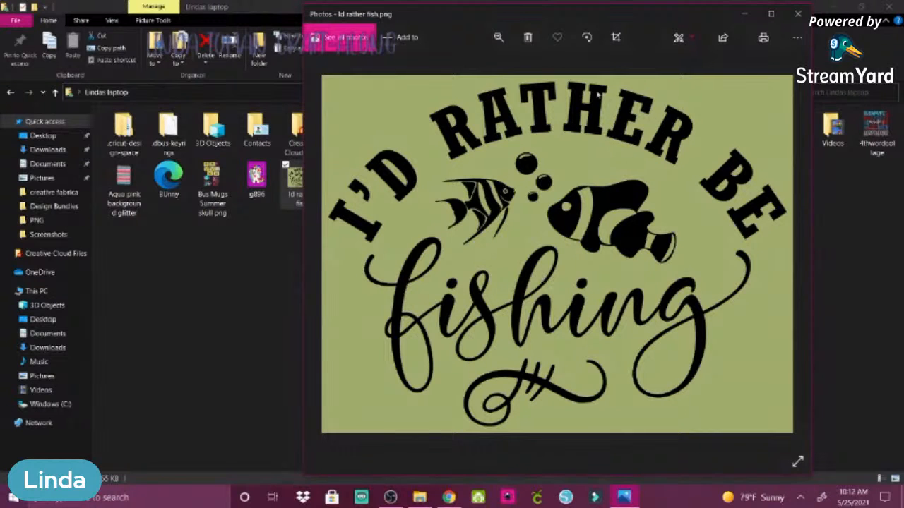
drag(597, 14, 402, 34)
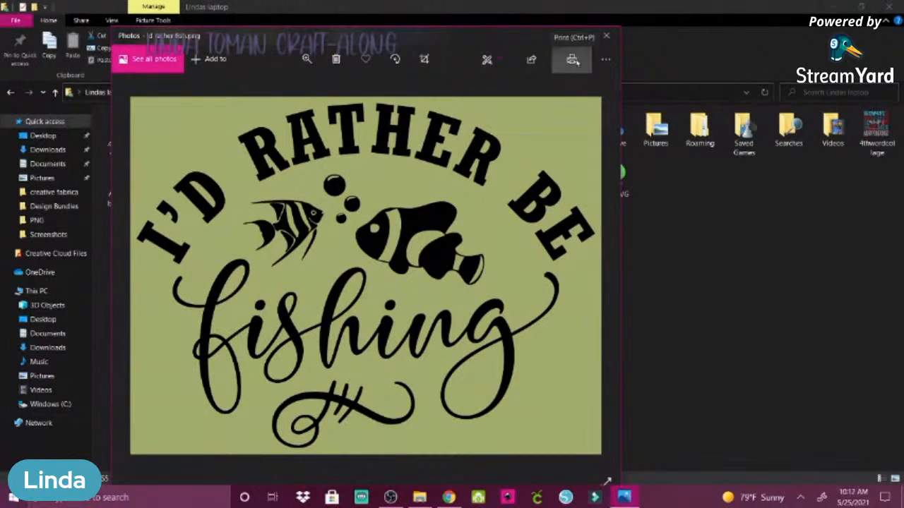
Preview printing the image at Full page size in Landscape orientation, then close the print preview, image and folder without printing.
click(574, 60)
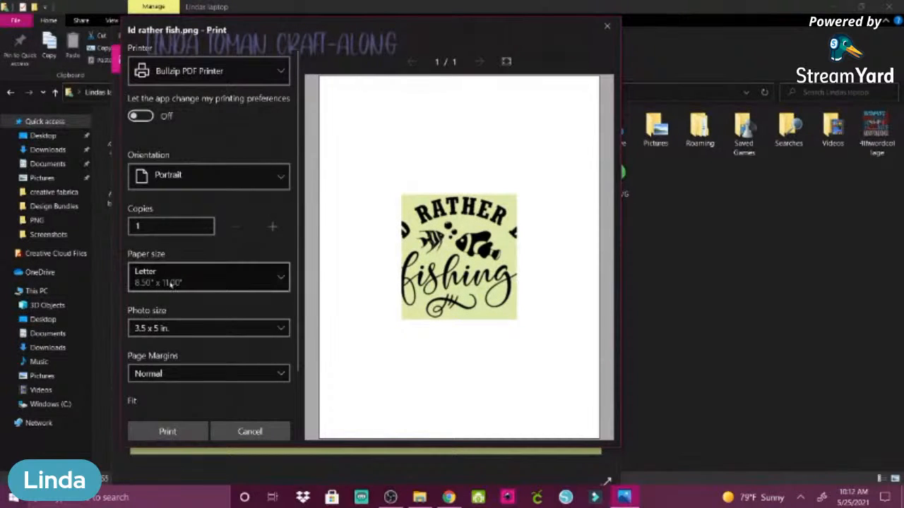
click(168, 328)
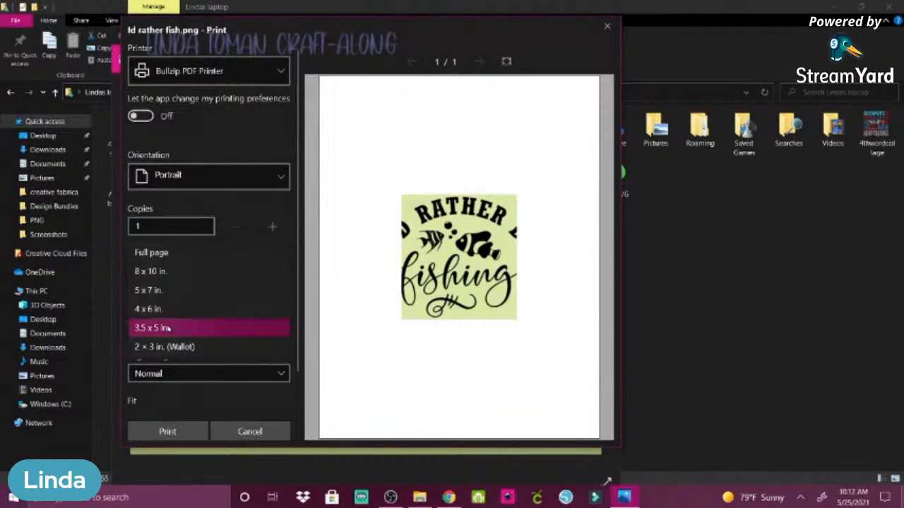
click(156, 255)
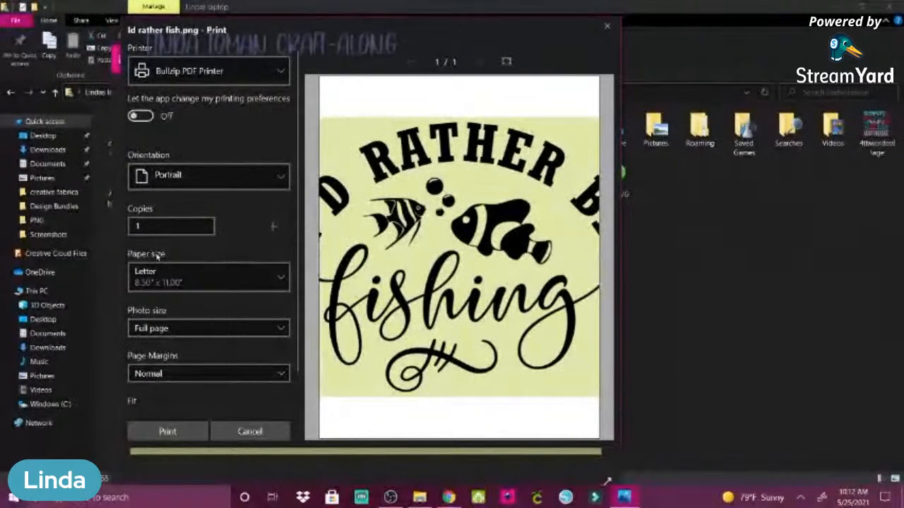
click(280, 177)
click(192, 203)
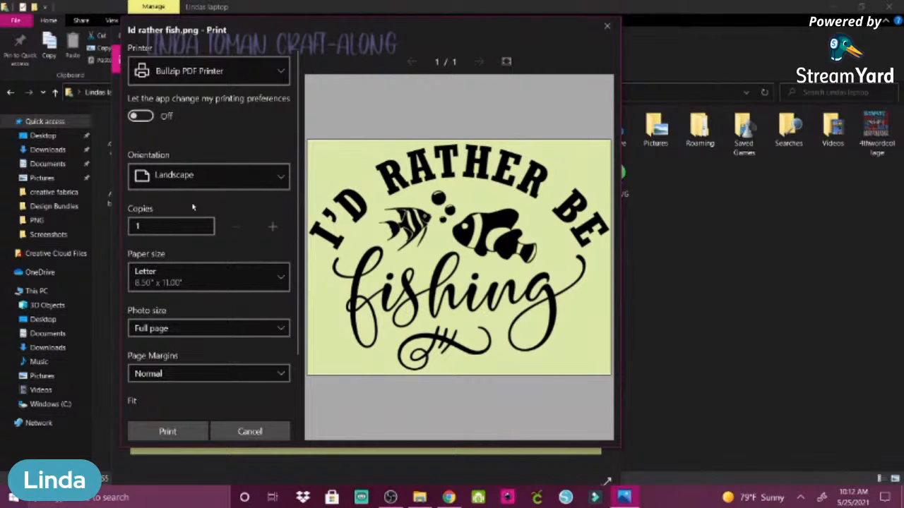
click(608, 27)
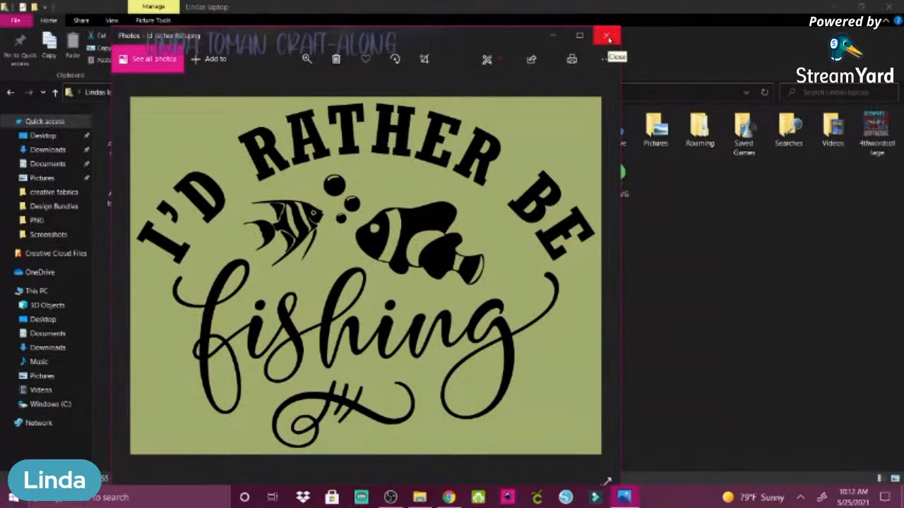
click(609, 39)
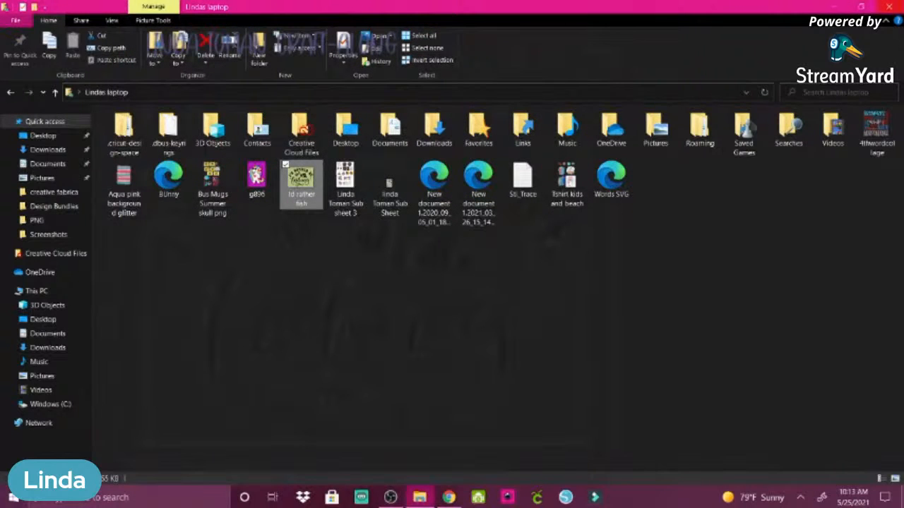
click(888, 9)
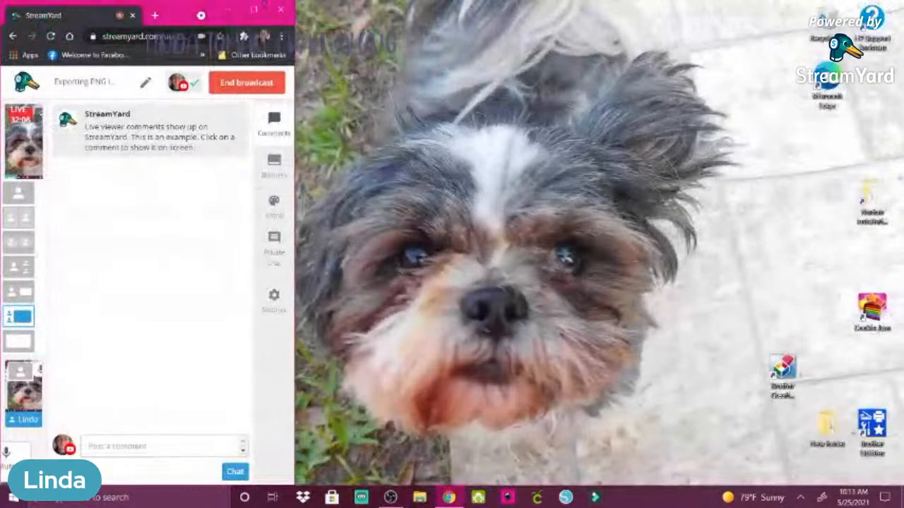
Enlarge the StreamYard studio window and start ending the broadcast.
click(255, 10)
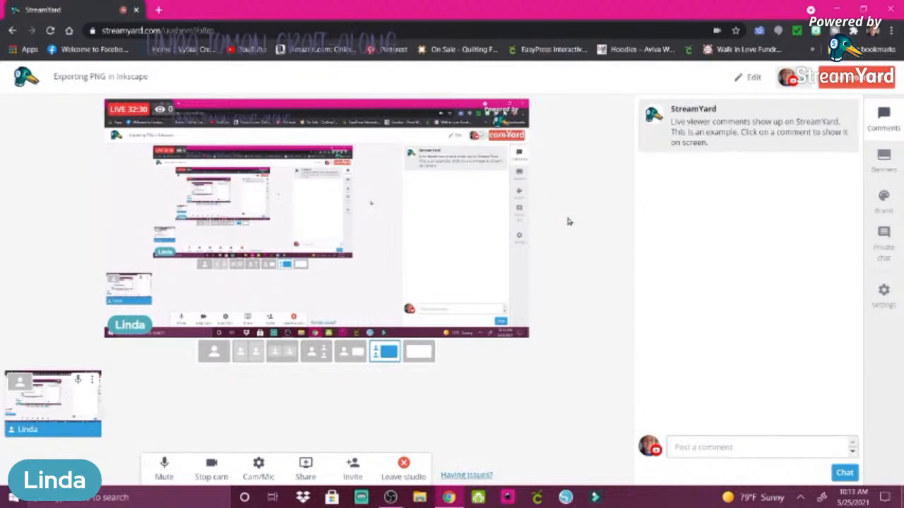
click(835, 84)
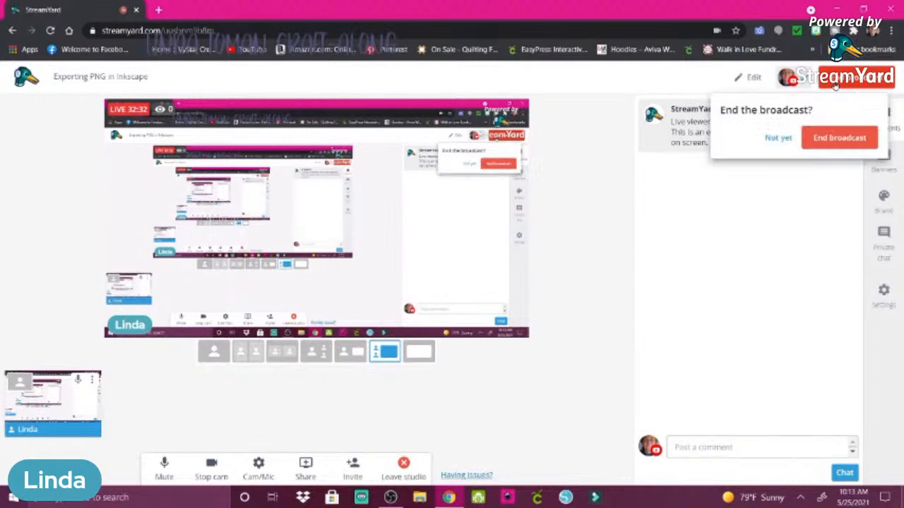